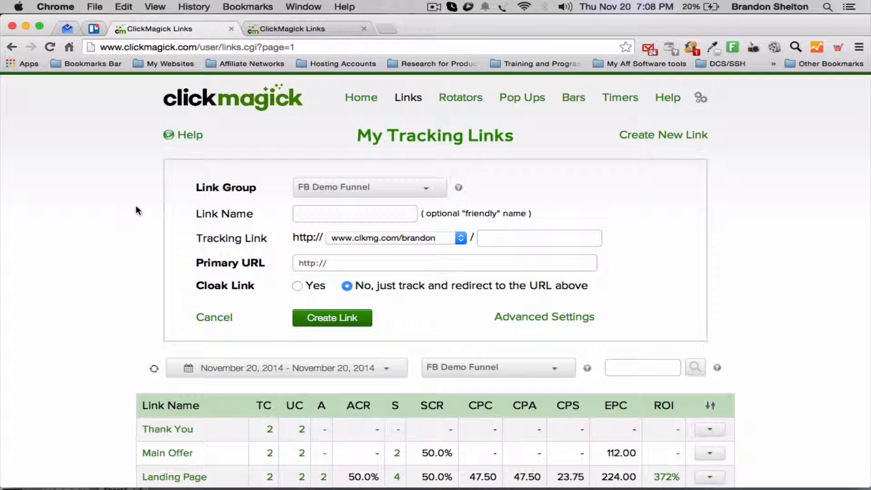
- Expand the advanced settings of the new tracking link form and review its options from Front End to Notes
{"action": "scroll", "coordinate": [135, 206], "scroll_direction": "down", "scroll_amount": 3}
{"action": "scroll", "coordinate": [136, 209], "scroll_direction": "up", "scroll_amount": 3}
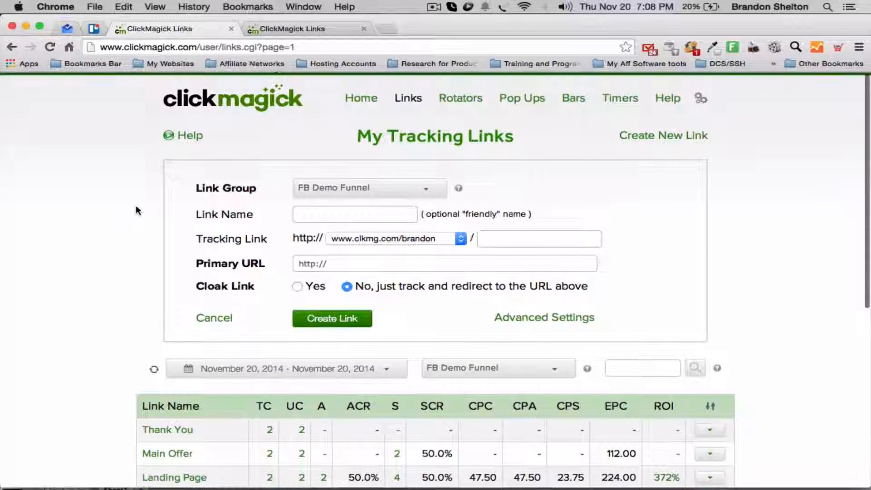
{"action": "left_click", "coordinate": [554, 318]}
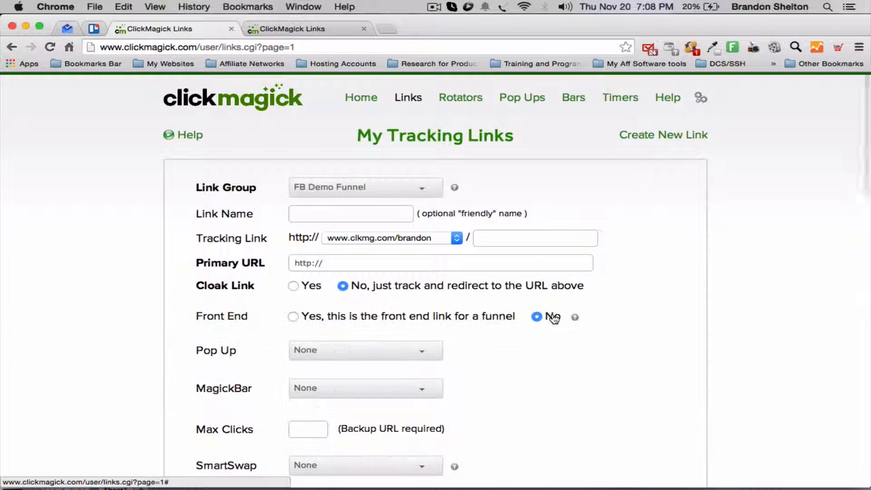
{"action": "scroll", "coordinate": [135, 297], "scroll_direction": "down", "scroll_amount": 4}
{"action": "scroll", "coordinate": [135, 299], "scroll_direction": "down", "scroll_amount": 12}
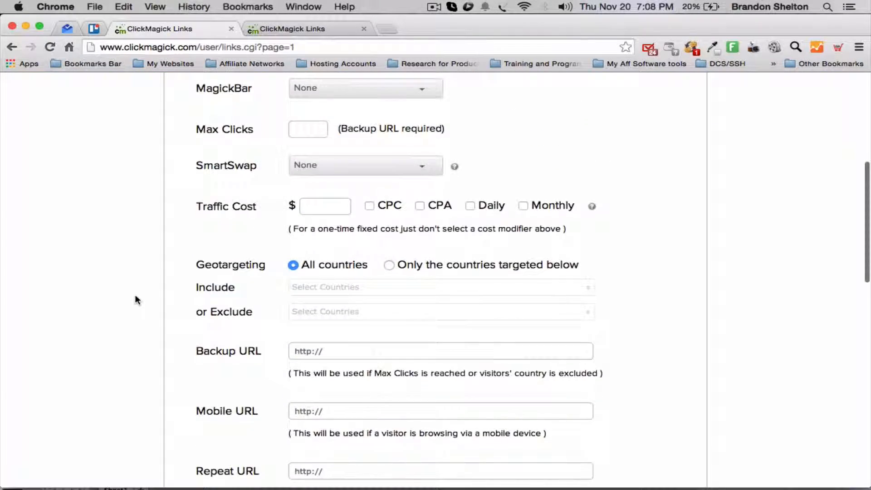
{"action": "scroll", "coordinate": [256, 206], "scroll_direction": "up", "scroll_amount": 12}
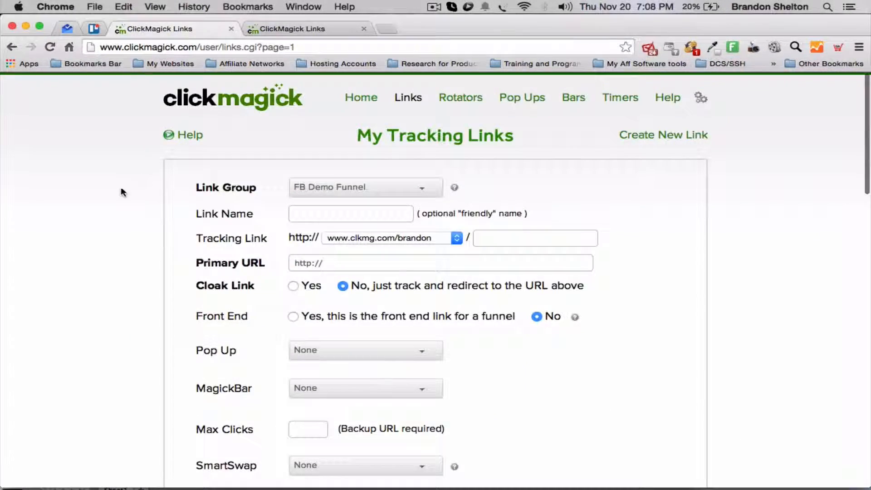
{"action": "scroll", "coordinate": [117, 189], "scroll_direction": "down", "scroll_amount": 1}
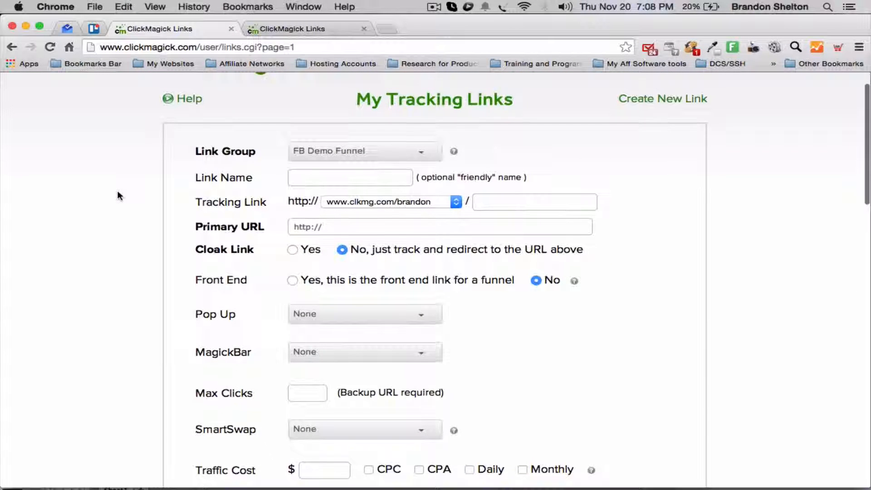
{"action": "scroll", "coordinate": [119, 196], "scroll_direction": "down", "scroll_amount": 1}
{"action": "scroll", "coordinate": [119, 196], "scroll_direction": "down", "scroll_amount": 7}
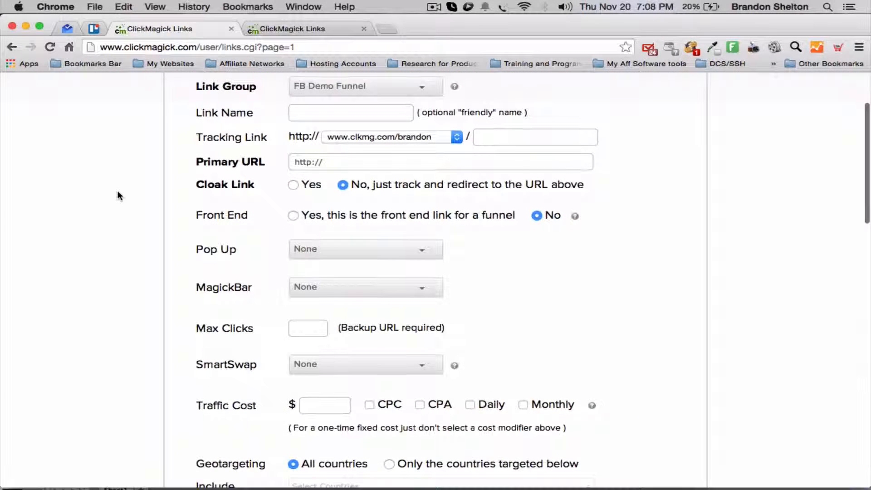
{"action": "scroll", "coordinate": [119, 196], "scroll_direction": "down", "scroll_amount": 5}
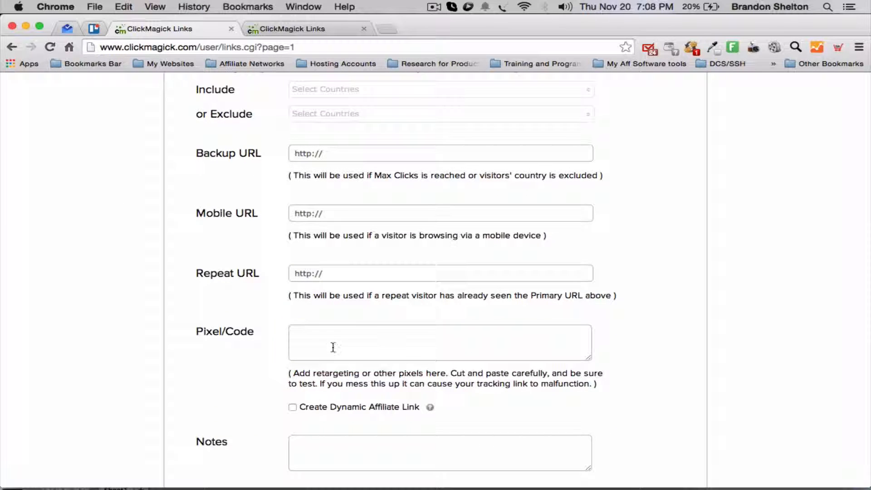
- Activate the Pixel/Code field and examine where retargeting pixels are added to the tracking link
{"action": "left_click", "coordinate": [334, 348]}
{"action": "scroll", "coordinate": [333, 348], "scroll_direction": "down", "scroll_amount": 2}
{"action": "left_click_drag", "start_coordinate": [256, 277], "coordinate": [196, 277]}
{"action": "left_click", "coordinate": [364, 286]}
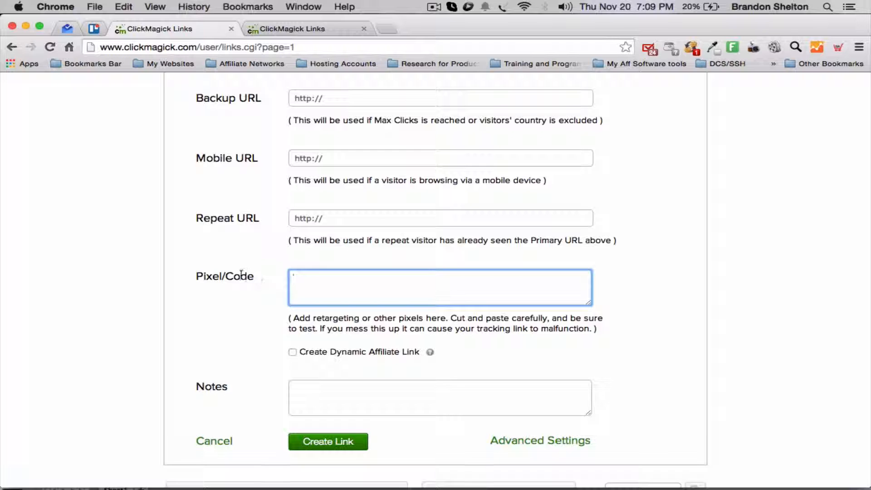
{"action": "scroll", "coordinate": [171, 268], "scroll_direction": "up", "scroll_amount": 5}
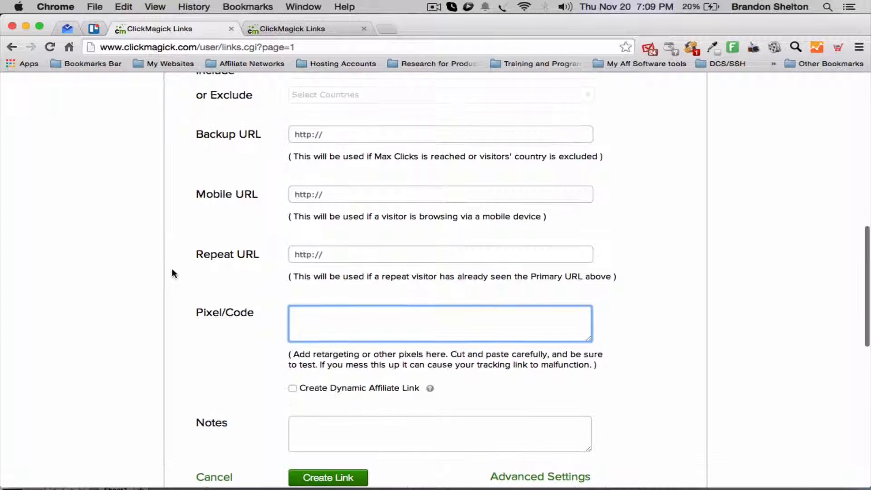
{"action": "scroll", "coordinate": [133, 259], "scroll_direction": "up", "scroll_amount": 15}
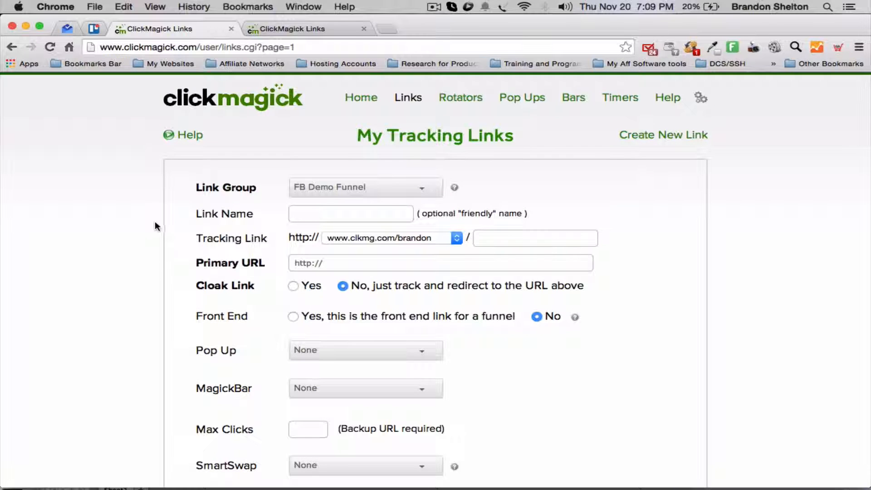
- Set Cloak Link to Yes and examine the page title, description and image URL fields
{"action": "scroll", "coordinate": [194, 211], "scroll_direction": "down", "scroll_amount": 3}
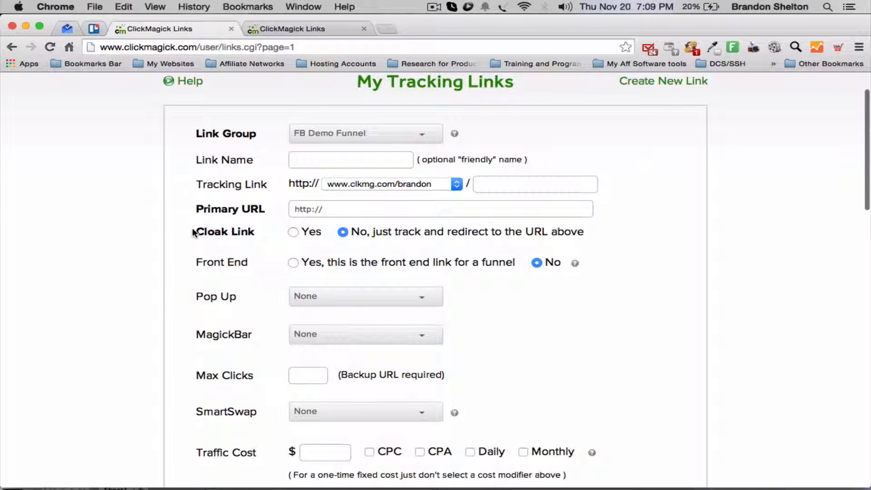
{"action": "left_click_drag", "start_coordinate": [195, 231], "coordinate": [264, 238]}
{"action": "left_click", "coordinate": [301, 231]}
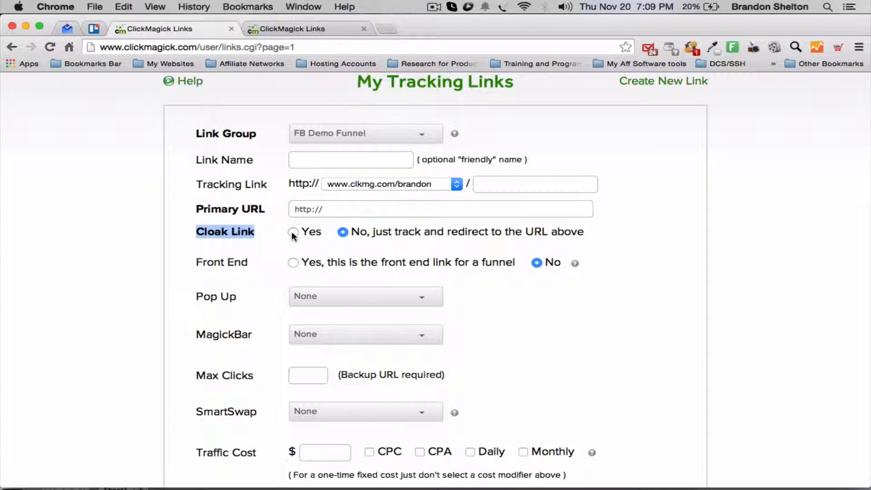
{"action": "scroll", "coordinate": [243, 229], "scroll_direction": "down", "scroll_amount": 2}
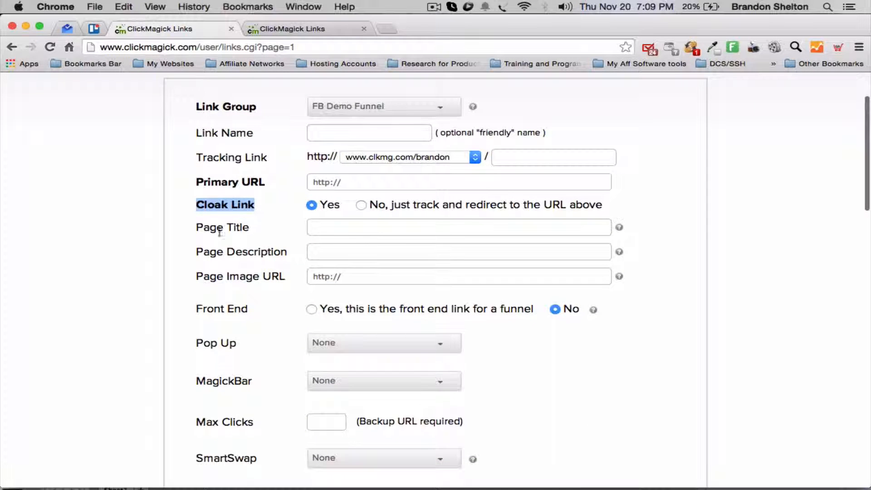
{"action": "left_click", "coordinate": [271, 253]}
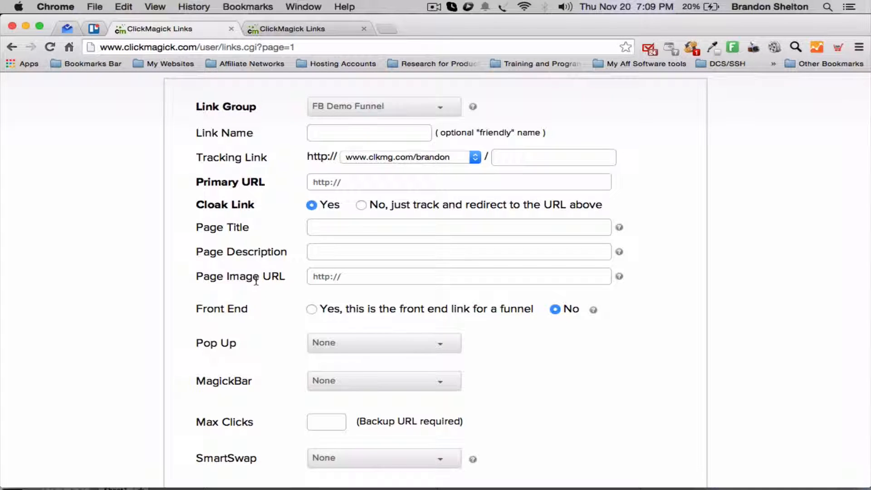
{"action": "left_click_drag", "start_coordinate": [251, 229], "coordinate": [225, 227]}
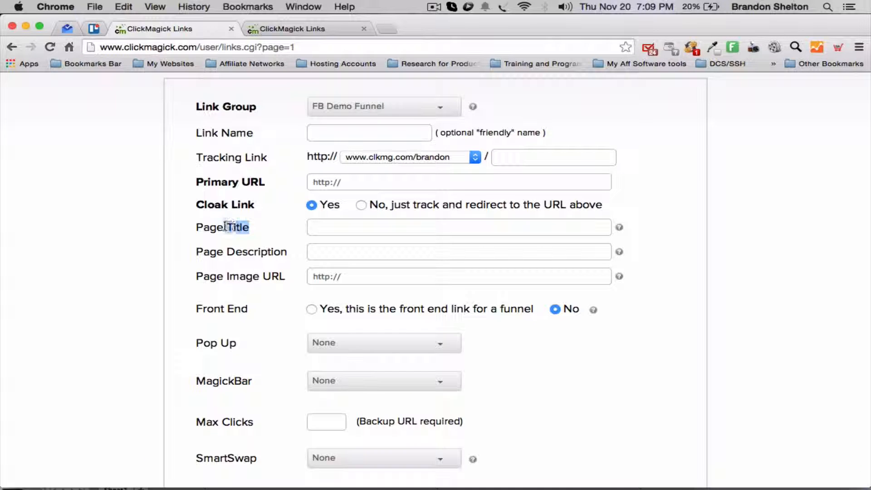
{"action": "left_click", "coordinate": [246, 249]}
{"action": "scroll", "coordinate": [259, 252], "scroll_direction": "up", "scroll_amount": 4}
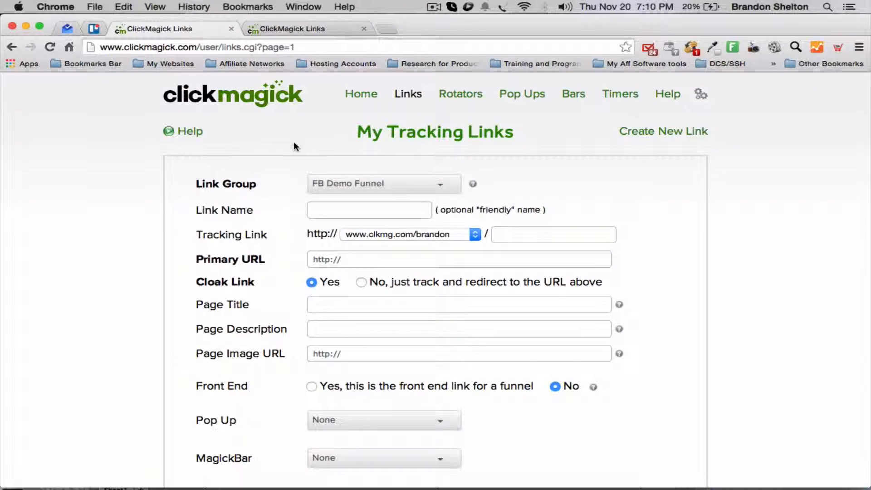
- Collapse the advanced settings and review the table of tracking links and their statistics
{"action": "scroll", "coordinate": [296, 144], "scroll_direction": "down", "scroll_amount": 10}
{"action": "scroll", "coordinate": [413, 264], "scroll_direction": "down", "scroll_amount": 10}
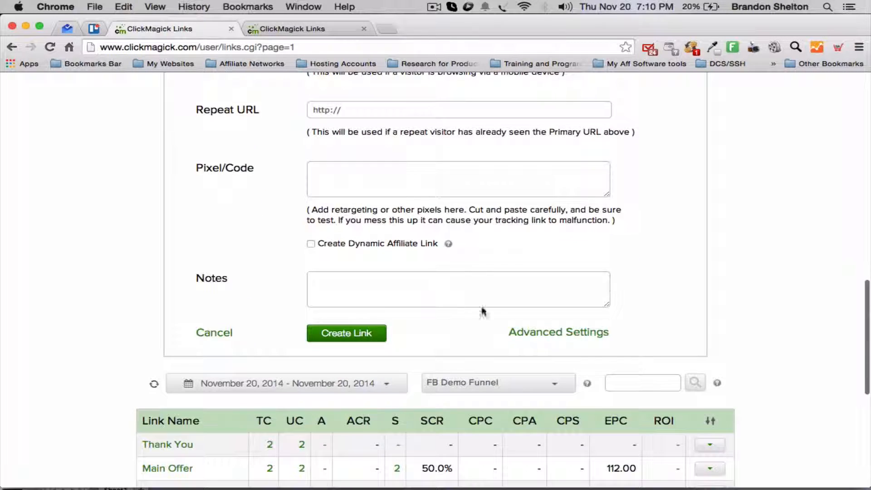
{"action": "scroll", "coordinate": [524, 337], "scroll_direction": "down", "scroll_amount": 7}
{"action": "scroll", "coordinate": [103, 186], "scroll_direction": "up", "scroll_amount": 2}
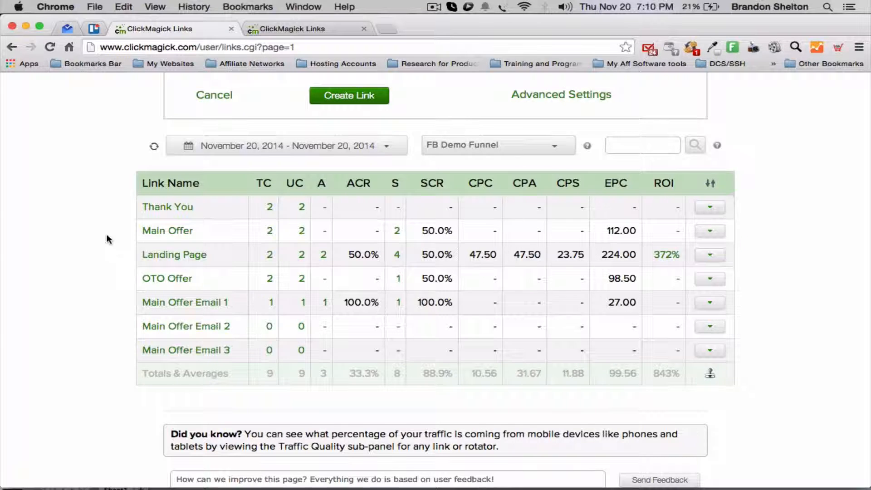
{"action": "scroll", "coordinate": [107, 233], "scroll_direction": "down", "scroll_amount": 1}
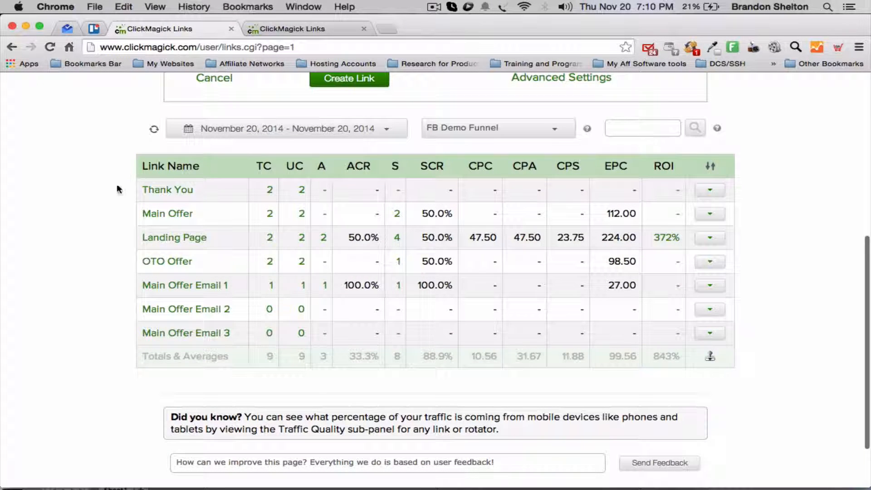
{"action": "scroll", "coordinate": [107, 221], "scroll_direction": "up", "scroll_amount": 3}
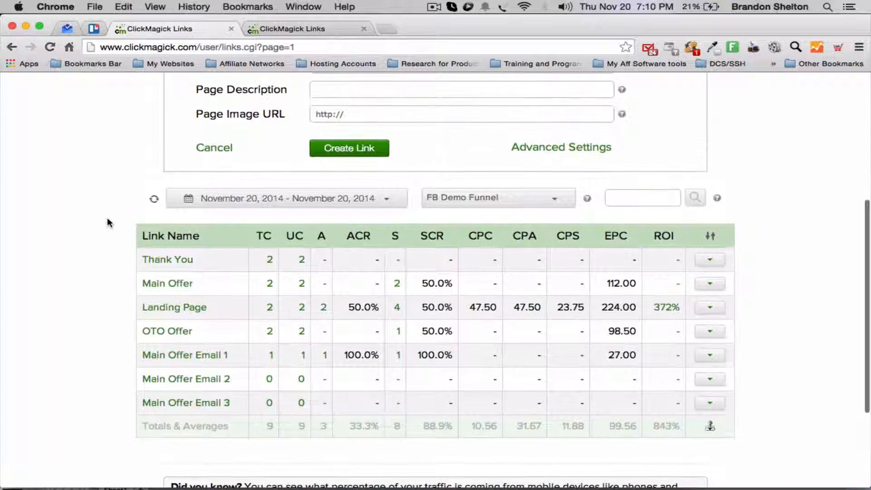
{"action": "scroll", "coordinate": [107, 220], "scroll_direction": "up", "scroll_amount": 2}
{"action": "scroll", "coordinate": [107, 220], "scroll_direction": "down", "scroll_amount": 3}
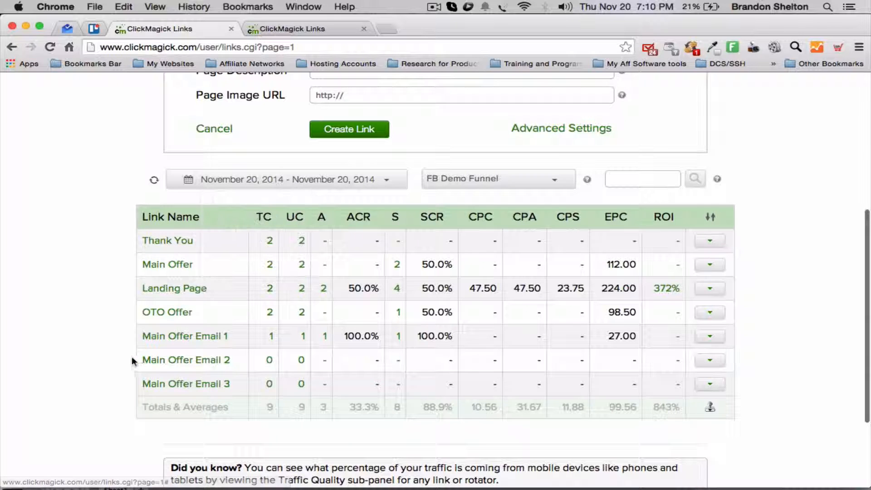
- Check the available link groups in the table's filter and keep FB Demo Funnel selected
{"action": "left_click", "coordinate": [499, 178]}
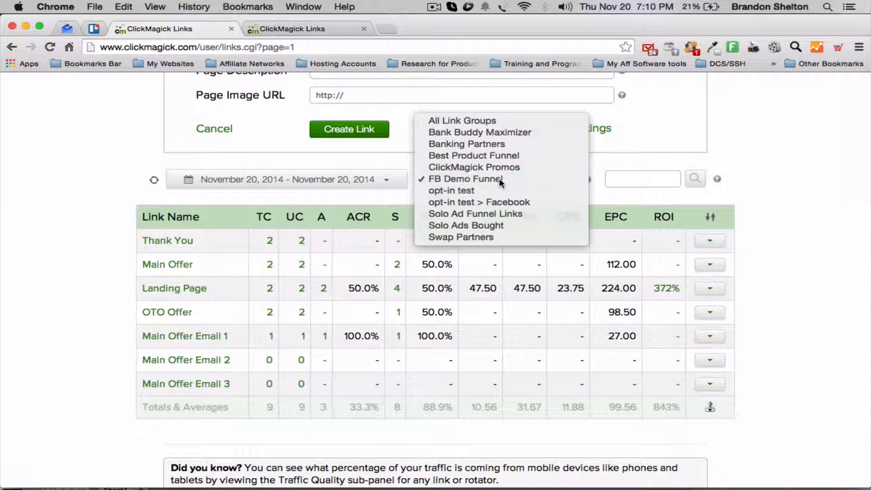
{"action": "left_click", "coordinate": [490, 179]}
{"action": "scroll", "coordinate": [94, 281], "scroll_direction": "down", "scroll_amount": 2}
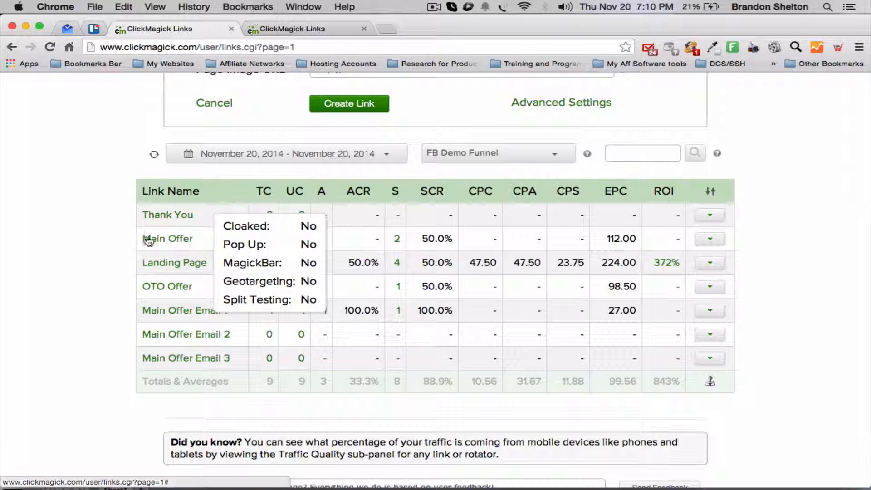
- Examine the settings summary of the Main Offer link and the other funnel and email links in the table
{"action": "mouse_move", "coordinate": [155, 240]}
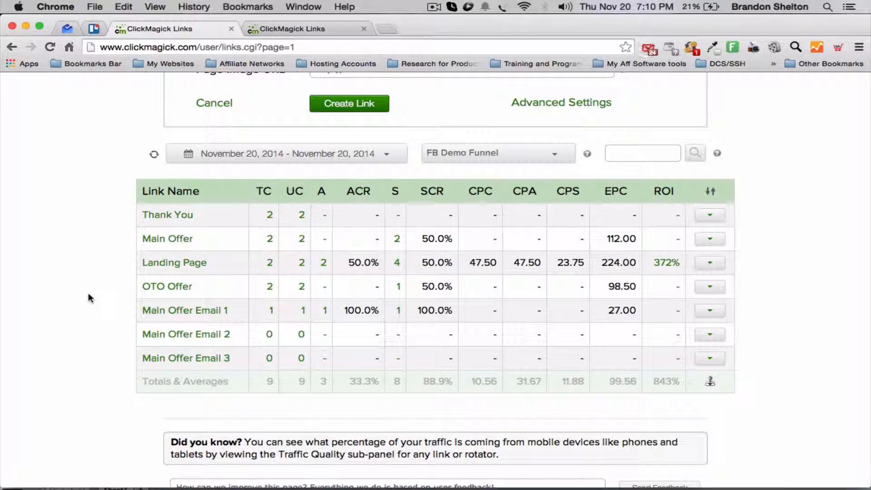
{"action": "scroll", "coordinate": [88, 297], "scroll_direction": "down", "scroll_amount": 2}
{"action": "scroll", "coordinate": [88, 297], "scroll_direction": "up", "scroll_amount": 1}
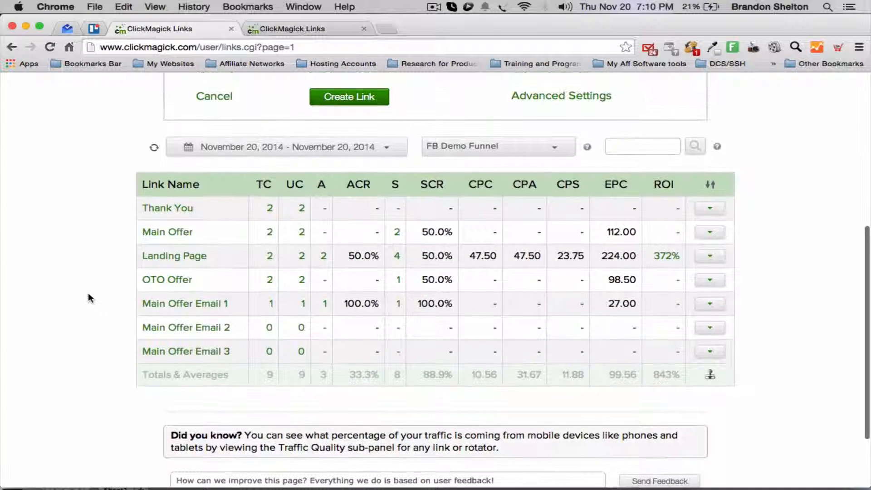
{"action": "mouse_move", "coordinate": [175, 304]}
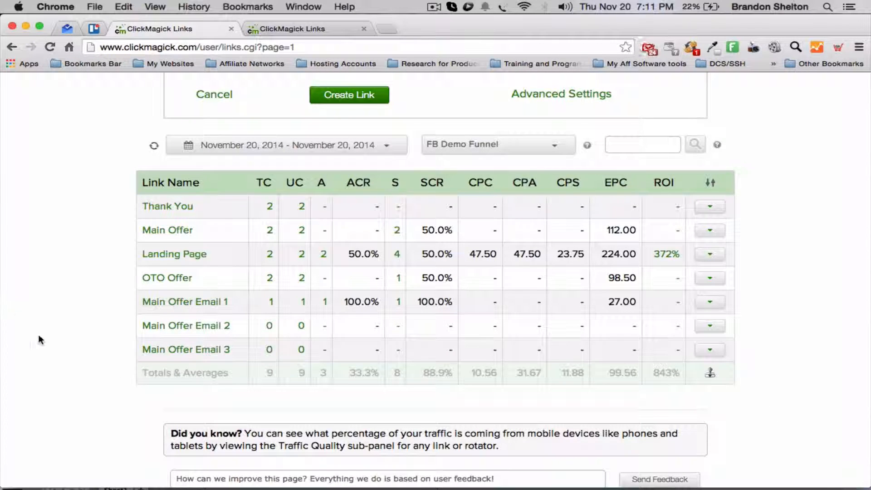
{"action": "scroll", "coordinate": [113, 360], "scroll_direction": "up", "scroll_amount": 2}
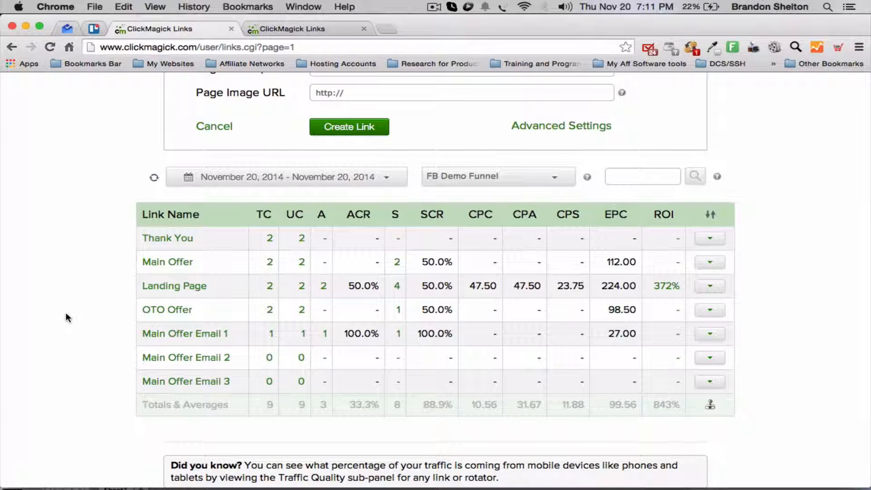
{"action": "scroll", "coordinate": [65, 312], "scroll_direction": "up", "scroll_amount": 5}
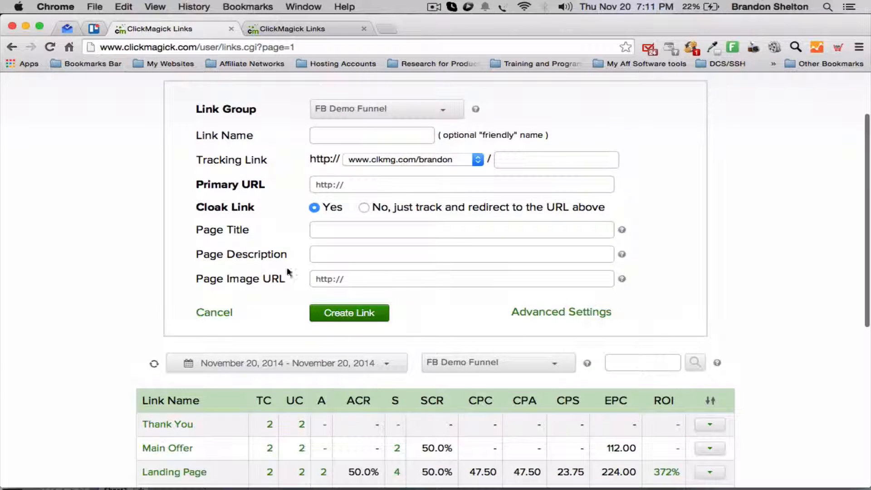
{"action": "scroll", "coordinate": [290, 273], "scroll_direction": "up", "scroll_amount": 2}
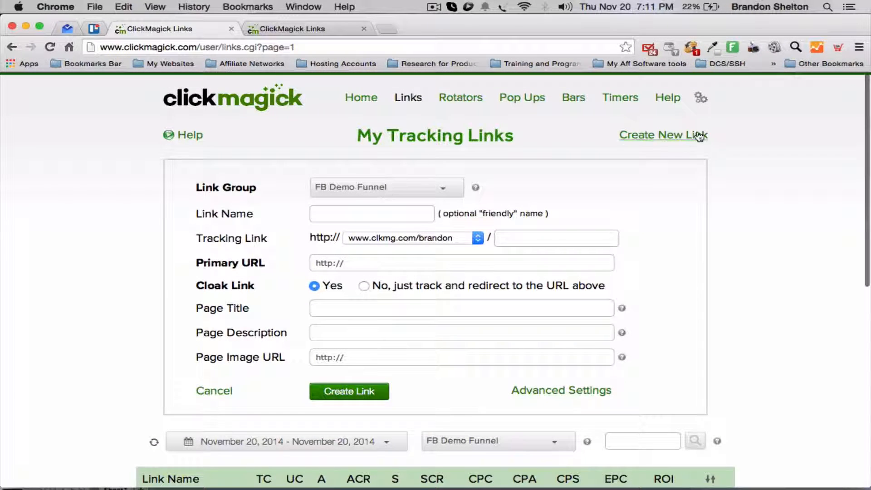
- Go to link and rotator group management and enter Facebook as a new link sub-group name under Bank Buddy Maximizer
{"action": "left_click", "coordinate": [701, 99]}
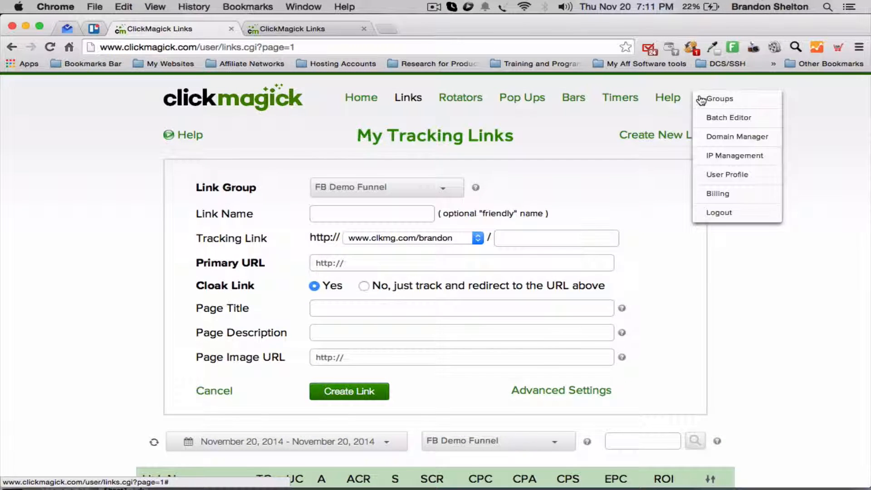
{"action": "left_click", "coordinate": [720, 101]}
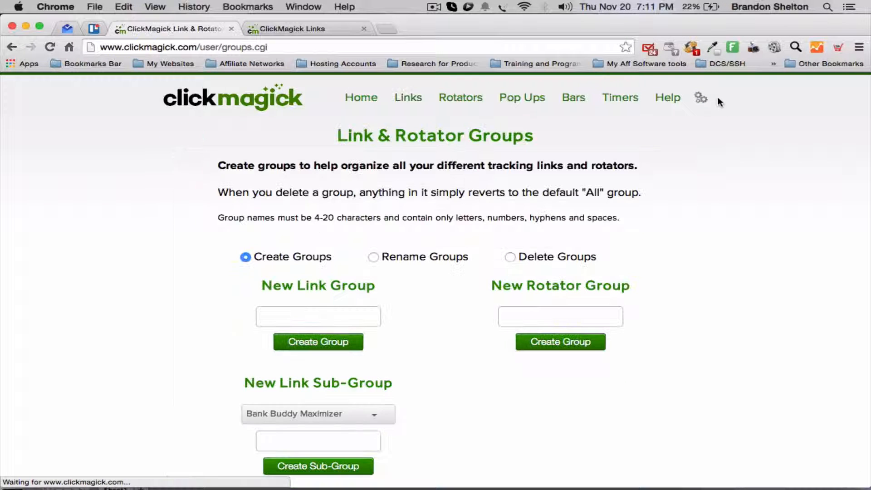
{"action": "scroll", "coordinate": [405, 273], "scroll_direction": "down", "scroll_amount": 3}
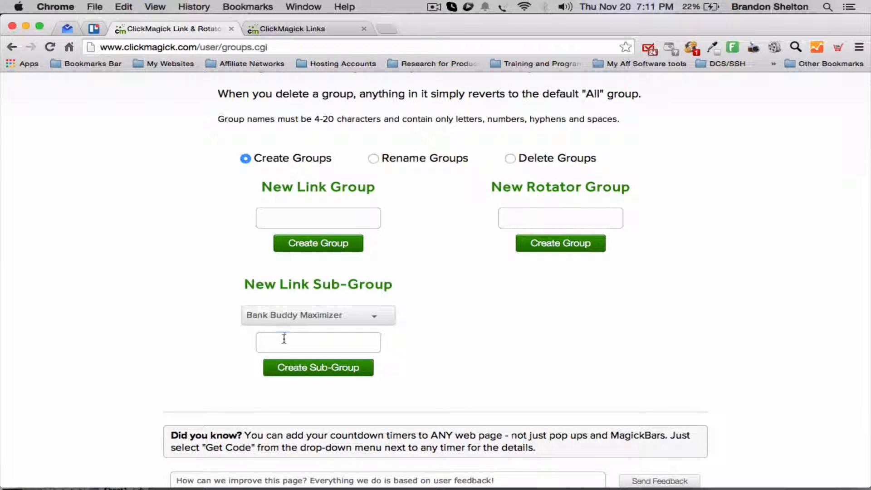
{"action": "left_click", "coordinate": [282, 341]}
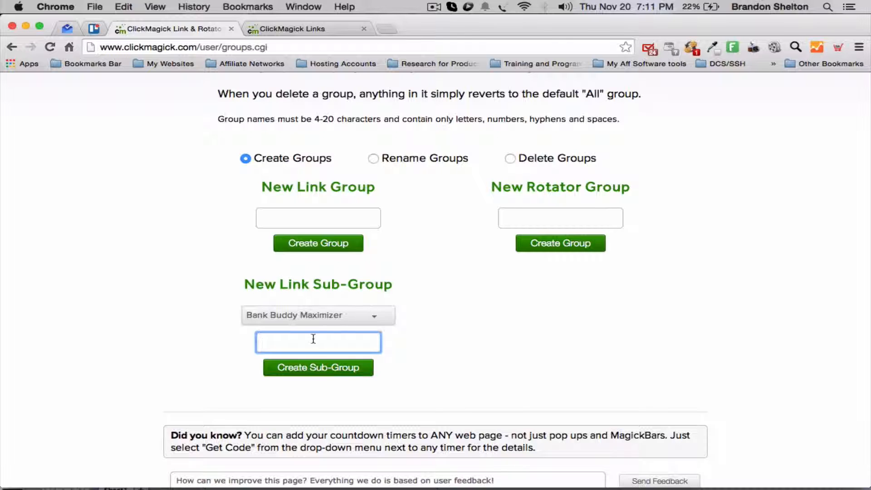
{"action": "type", "text": "Facebook"}
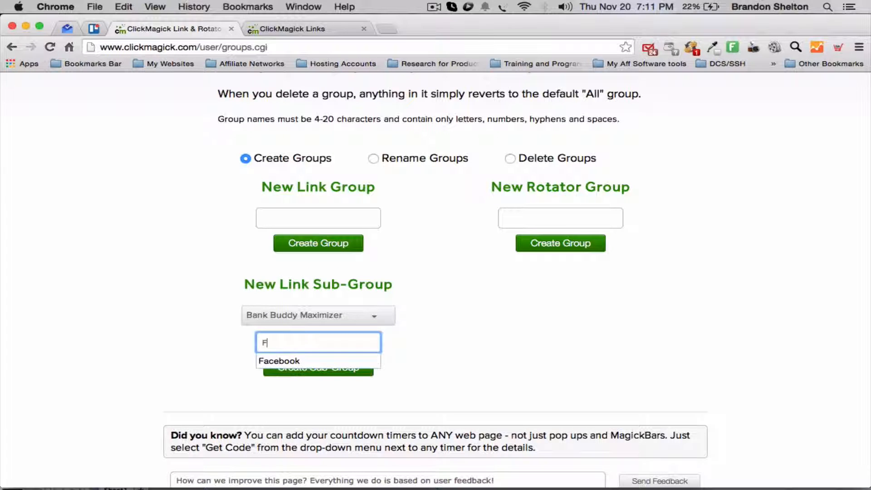
{"action": "left_click", "coordinate": [210, 352]}
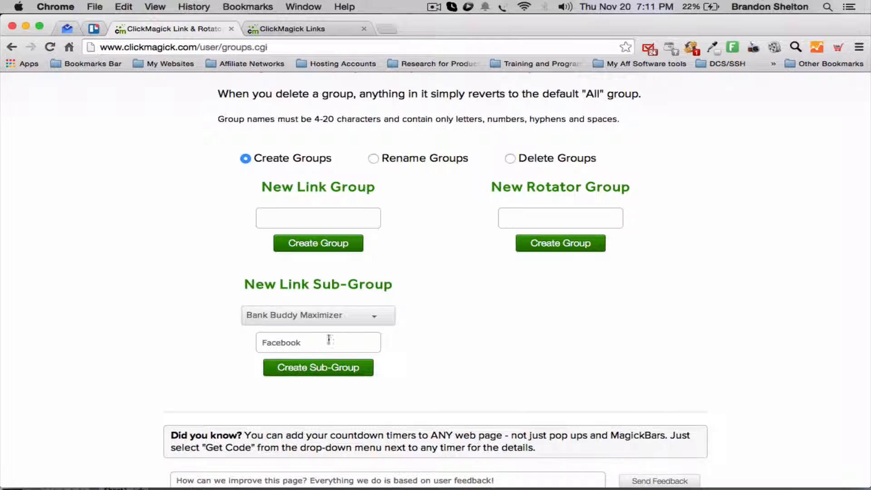
- Change the new sub-group's parent from Bank Buddy Maximizer to FB Demo Funnel and try to create it with the name Facebook
{"action": "left_click", "coordinate": [327, 368]}
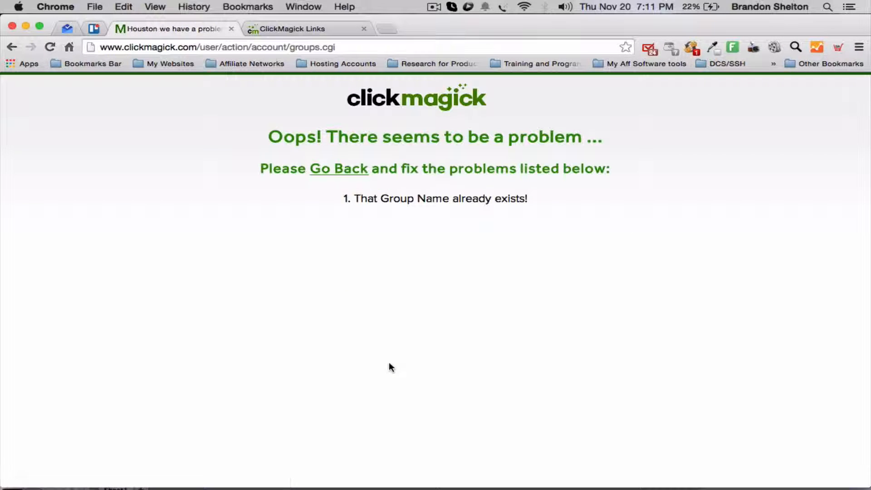
{"action": "left_click", "coordinate": [340, 171]}
{"action": "left_click", "coordinate": [306, 315]}
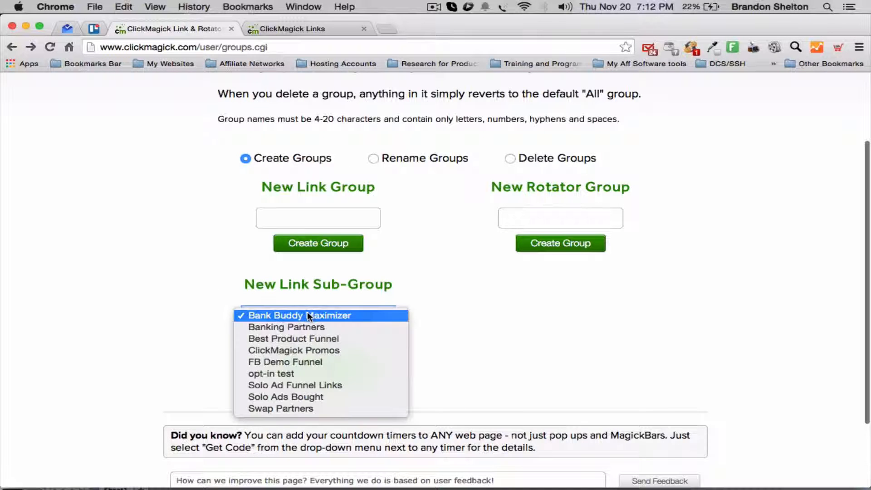
{"action": "left_click", "coordinate": [284, 362]}
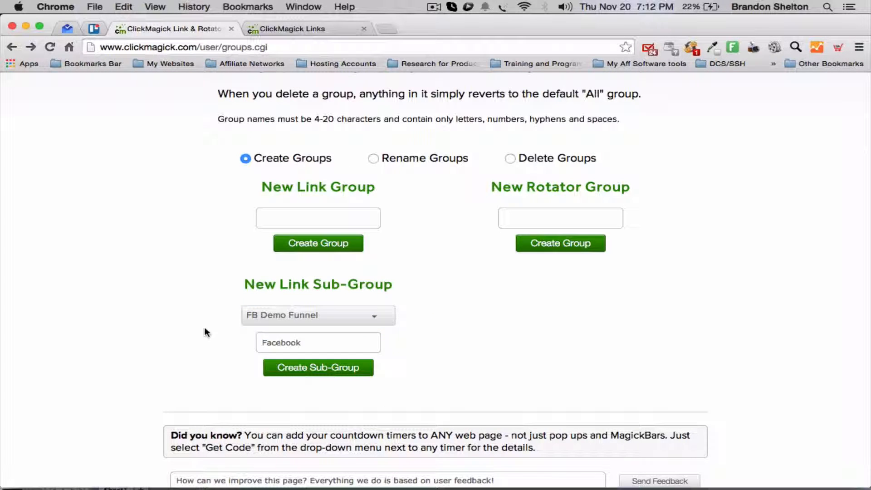
{"action": "left_click", "coordinate": [305, 342]}
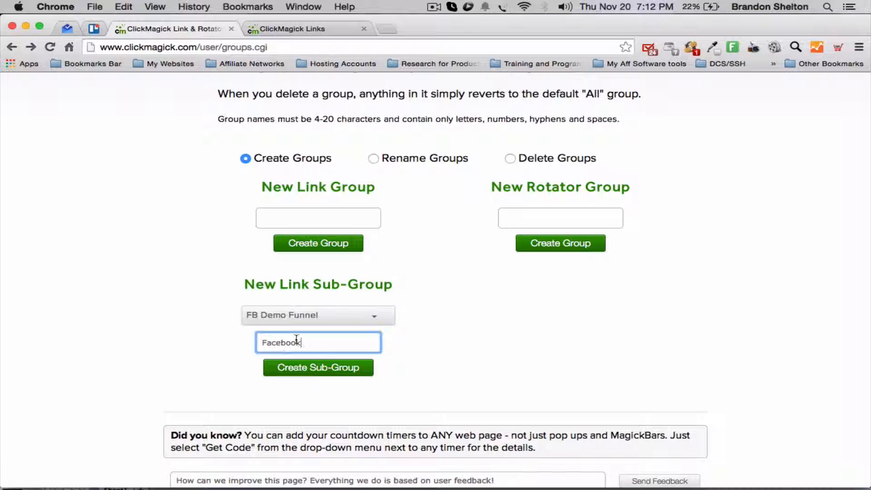
{"action": "left_click", "coordinate": [288, 316]}
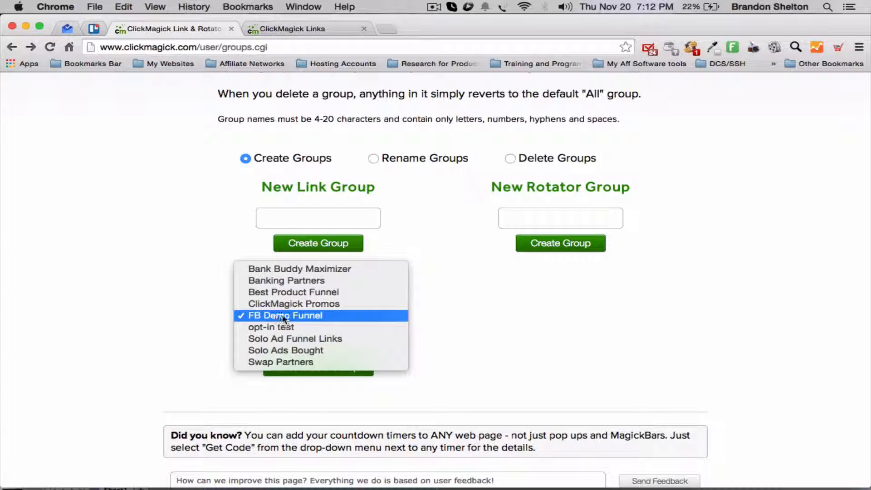
{"action": "left_click", "coordinate": [284, 316]}
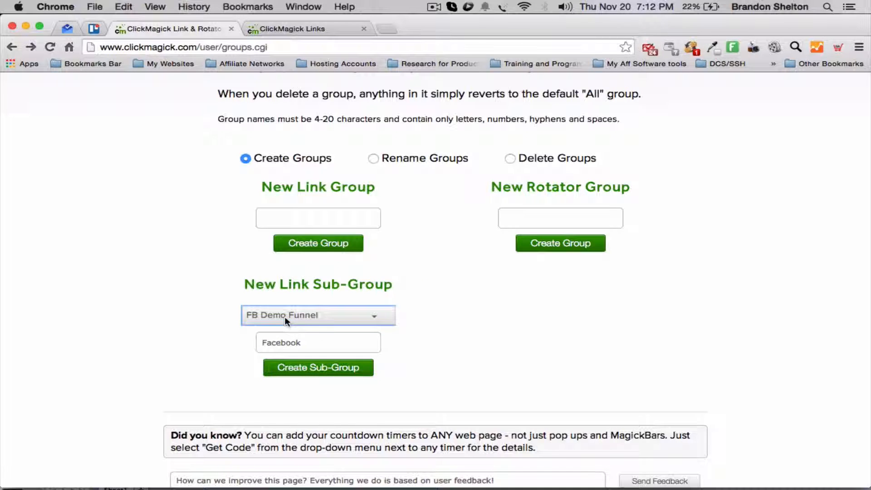
{"action": "left_click", "coordinate": [289, 363]}
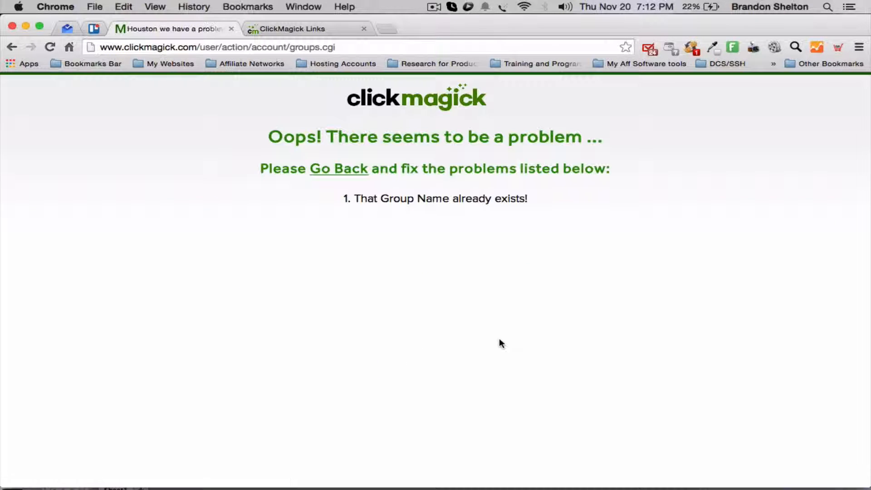
- Go back, rename the new sub-group Facebook Demo Links and create it under FB Demo Funnel
{"action": "left_click", "coordinate": [341, 169]}
{"action": "left_click", "coordinate": [308, 336]}
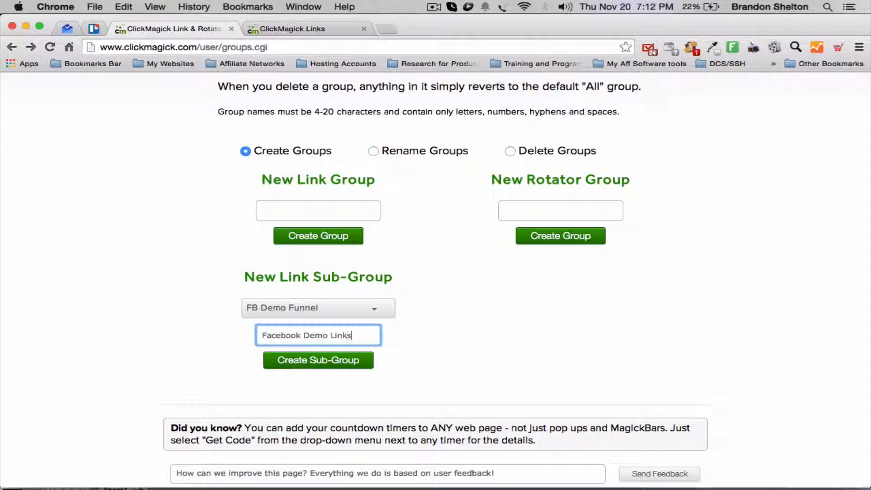
{"action": "left_click", "coordinate": [300, 364]}
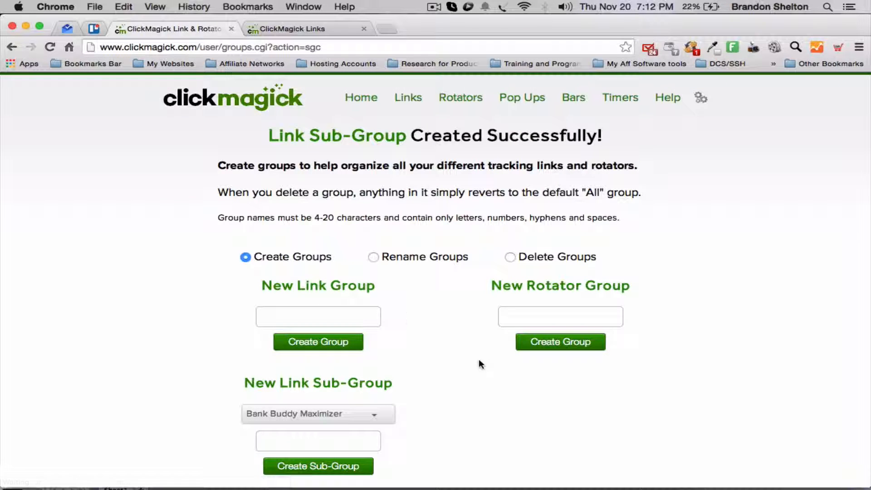
{"action": "scroll", "coordinate": [335, 311], "scroll_direction": "down", "scroll_amount": 5}
{"action": "scroll", "coordinate": [353, 318], "scroll_direction": "up", "scroll_amount": 5}
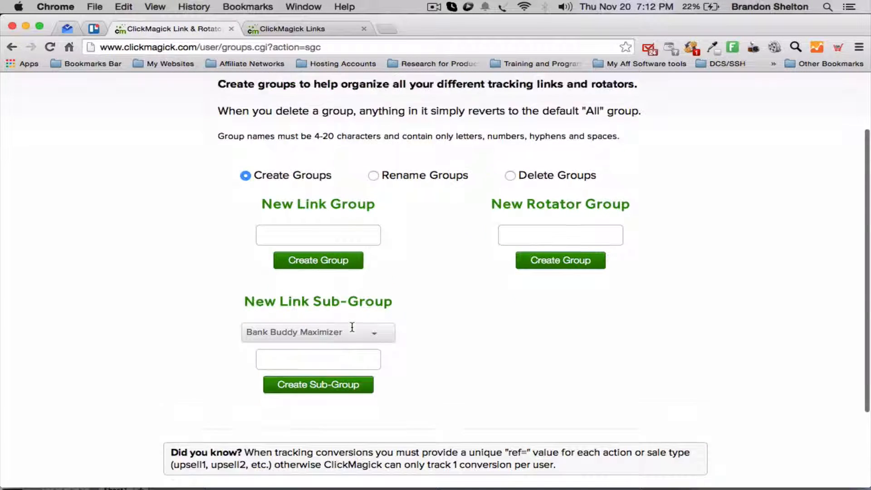
- Return to the tracking links, filter the table by the FB Demo Funnel group and review its links
{"action": "left_click", "coordinate": [407, 94]}
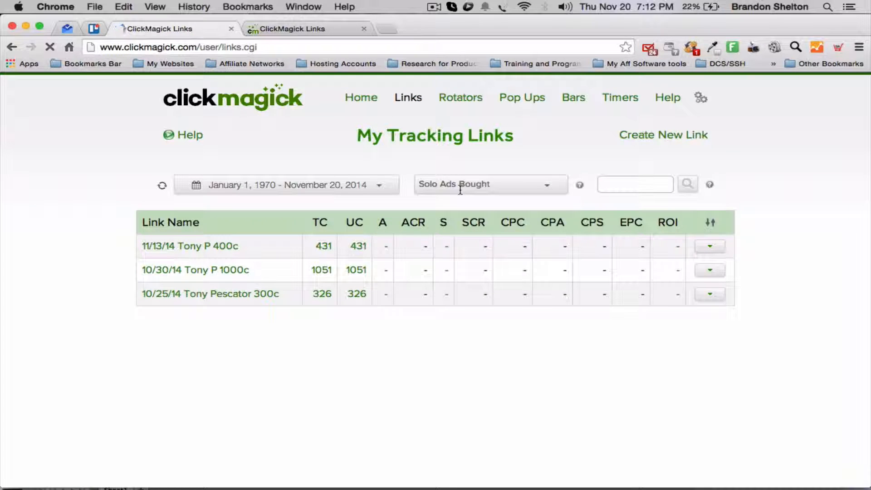
{"action": "left_click", "coordinate": [462, 188]}
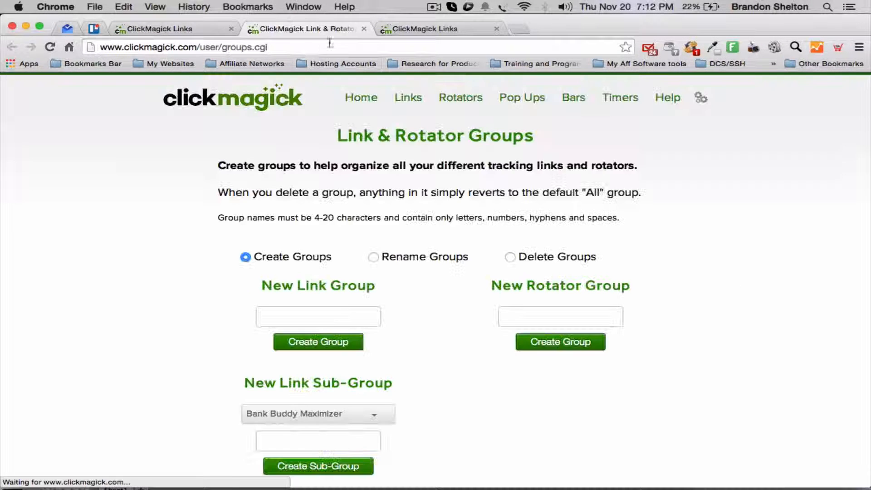
{"action": "left_click", "coordinate": [364, 30]}
{"action": "scroll", "coordinate": [458, 295], "scroll_direction": "down", "scroll_amount": 3}
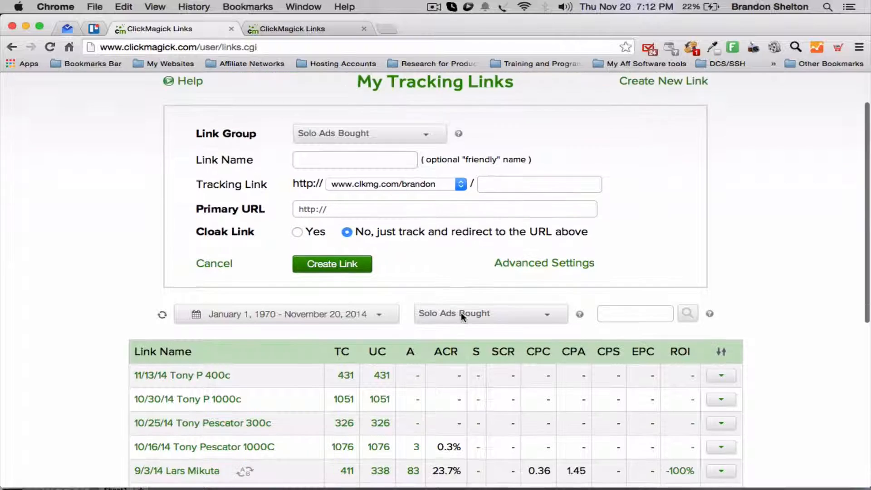
{"action": "left_click", "coordinate": [458, 295]}
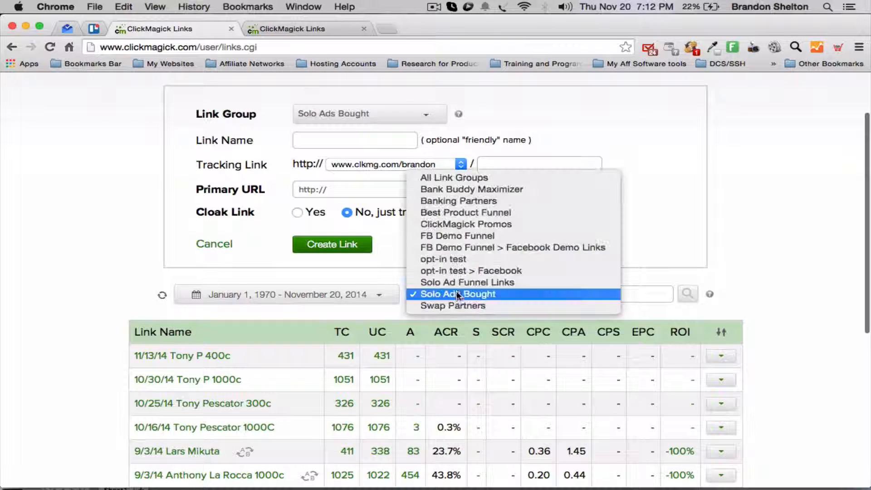
{"action": "left_click", "coordinate": [455, 236]}
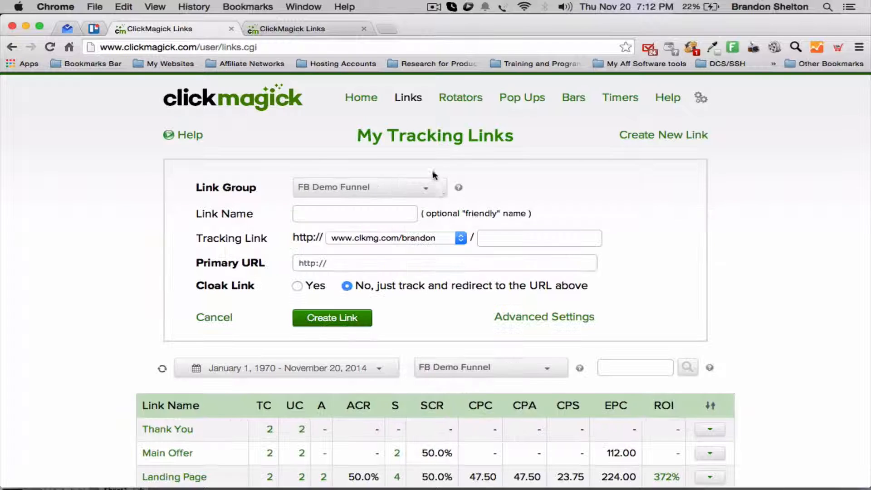
{"action": "scroll", "coordinate": [205, 244], "scroll_direction": "down", "scroll_amount": 5}
{"action": "scroll", "coordinate": [145, 265], "scroll_direction": "down", "scroll_amount": 3}
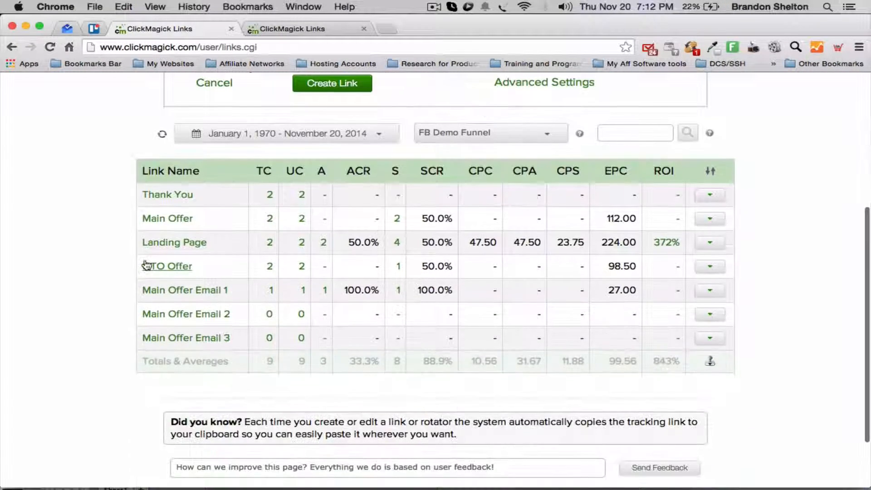
{"action": "scroll", "coordinate": [145, 264], "scroll_direction": "up", "scroll_amount": 8}
{"action": "scroll", "coordinate": [145, 265], "scroll_direction": "down", "scroll_amount": 1}
{"action": "scroll", "coordinate": [145, 264], "scroll_direction": "up", "scroll_amount": 1}
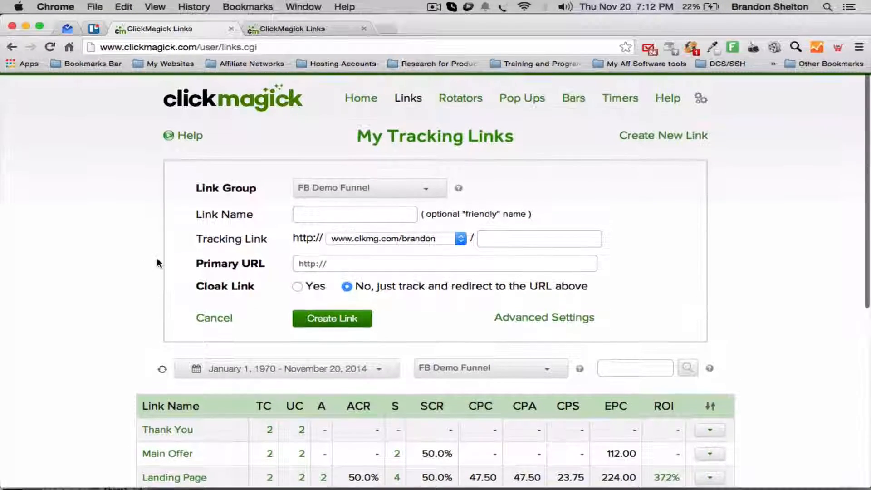
{"action": "left_click", "coordinate": [411, 187]}
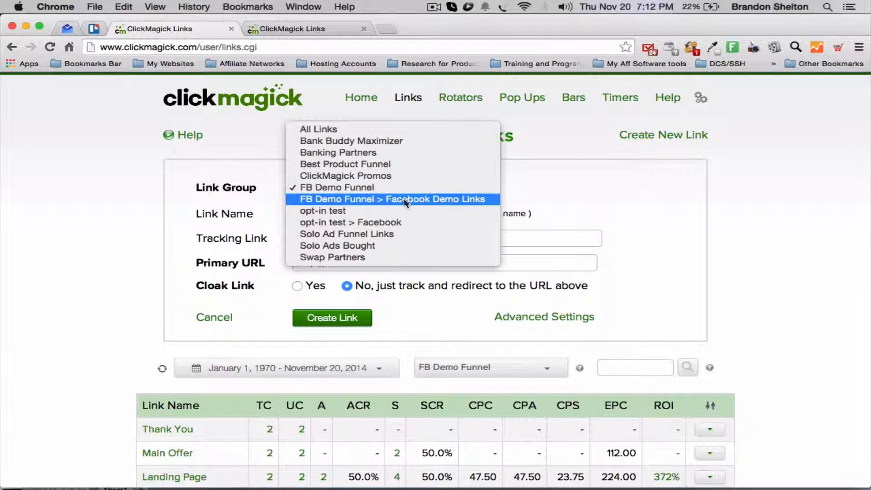
{"action": "left_click", "coordinate": [447, 199]}
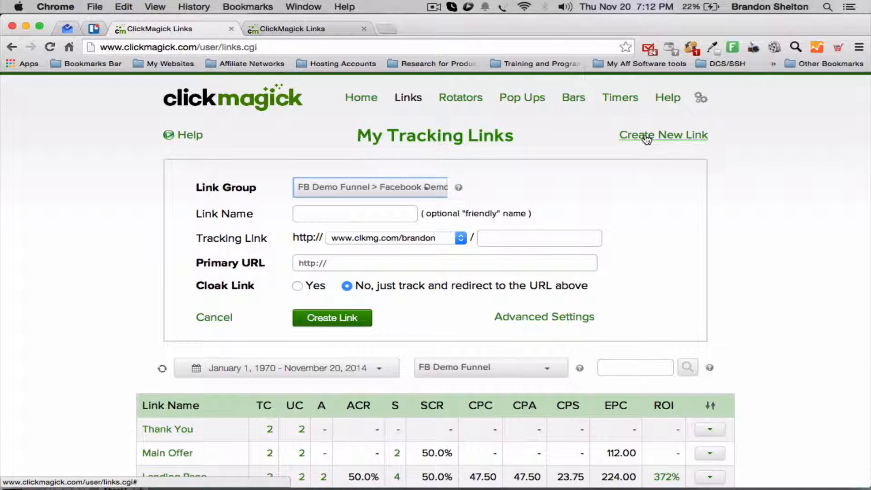
{"action": "left_click", "coordinate": [772, 171]}
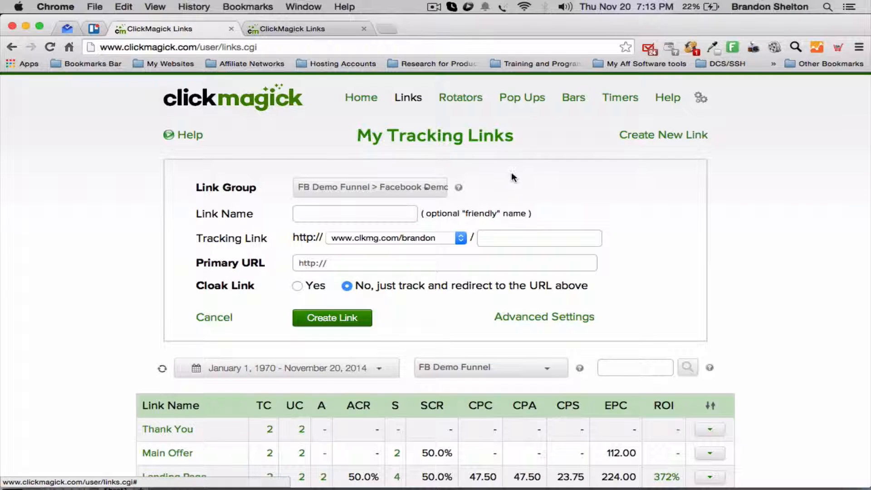
{"action": "left_click", "coordinate": [643, 136]}
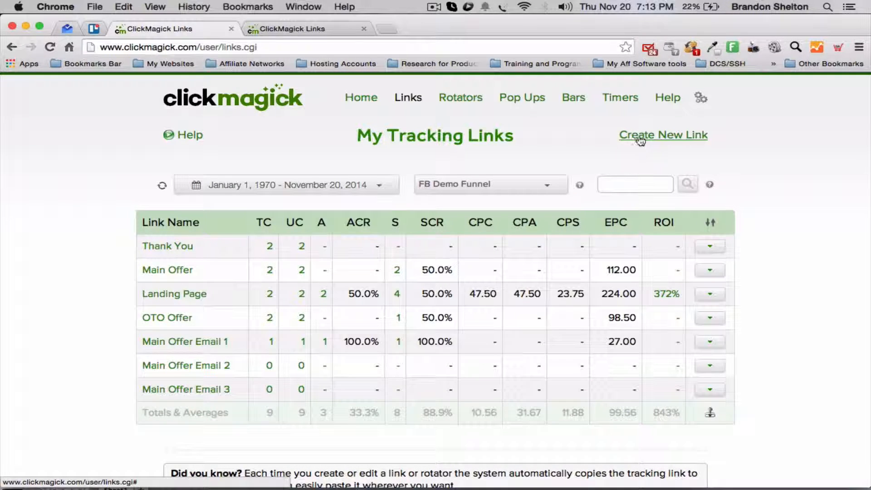
- Filter the links table by FB Demo Funnel > Facebook Demo Links and clone the front end link into that sub-group
{"action": "left_click", "coordinate": [557, 185]}
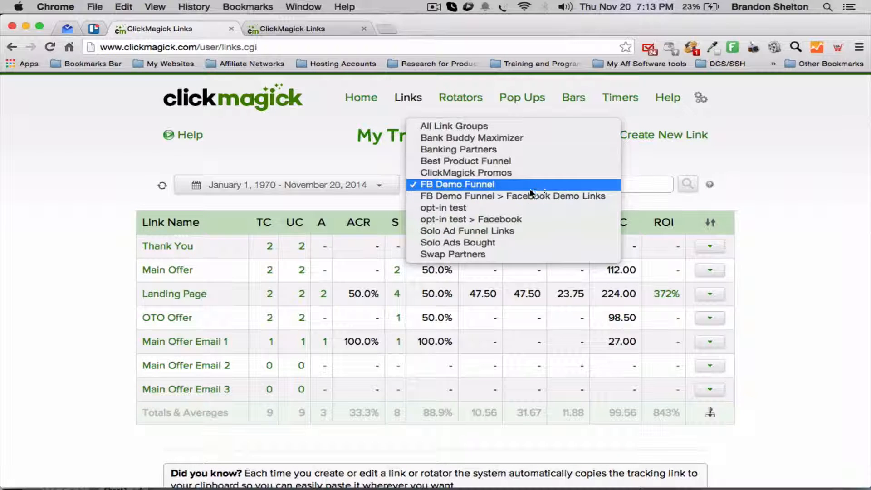
{"action": "left_click", "coordinate": [522, 198]}
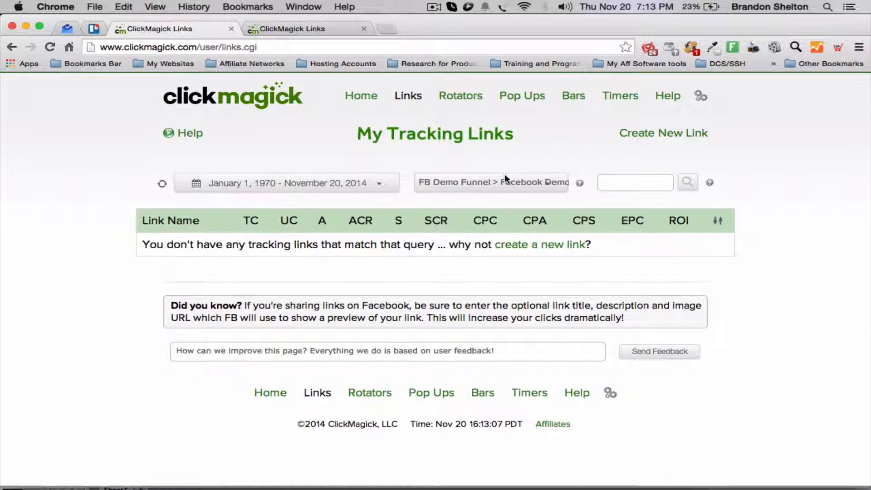
{"action": "left_click", "coordinate": [535, 188]}
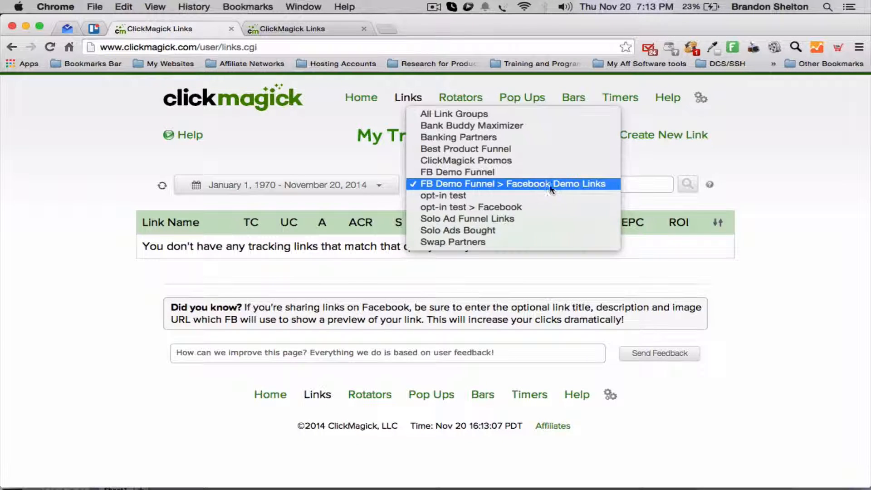
{"action": "left_click", "coordinate": [460, 184]}
{"action": "mouse_move", "coordinate": [631, 135]}
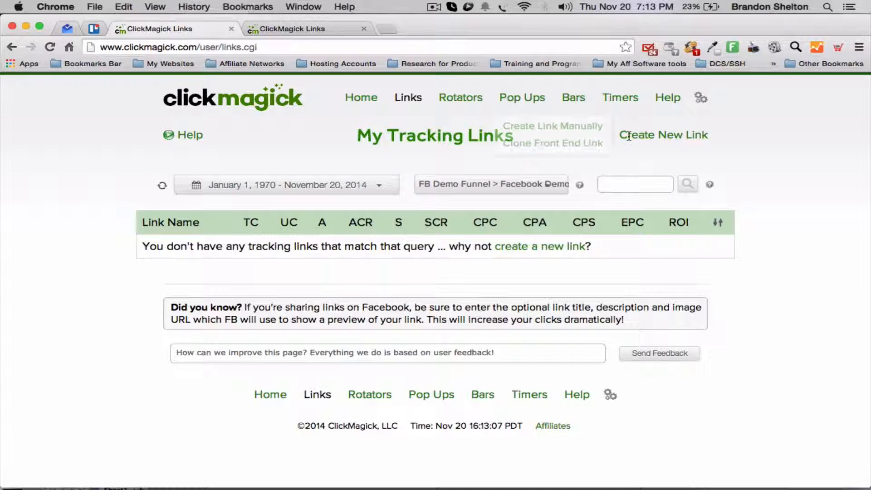
{"action": "left_click", "coordinate": [568, 145]}
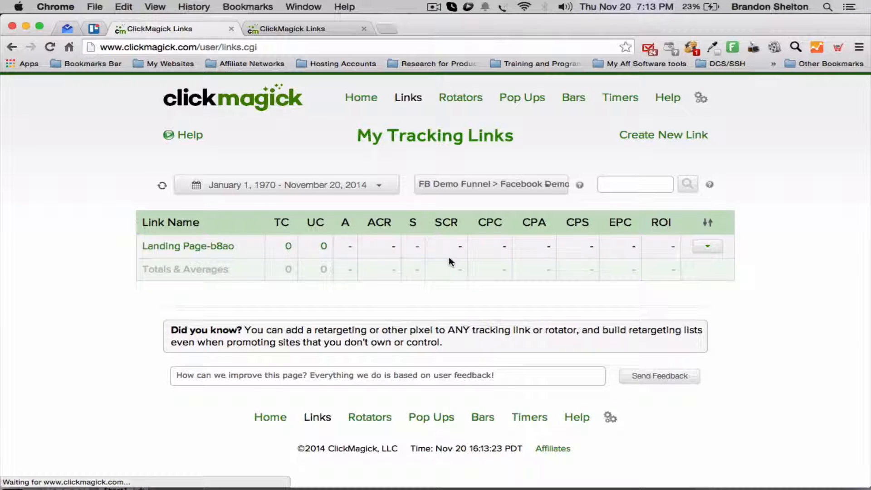
- Change the cloned landing page link's name to Campaign Ad 1 and save the changes
{"action": "mouse_move", "coordinate": [217, 249]}
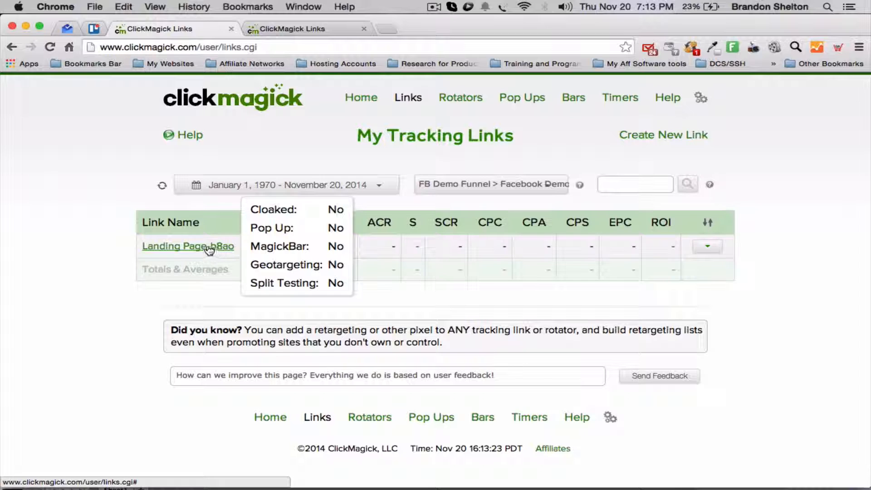
{"action": "left_click", "coordinate": [209, 248]}
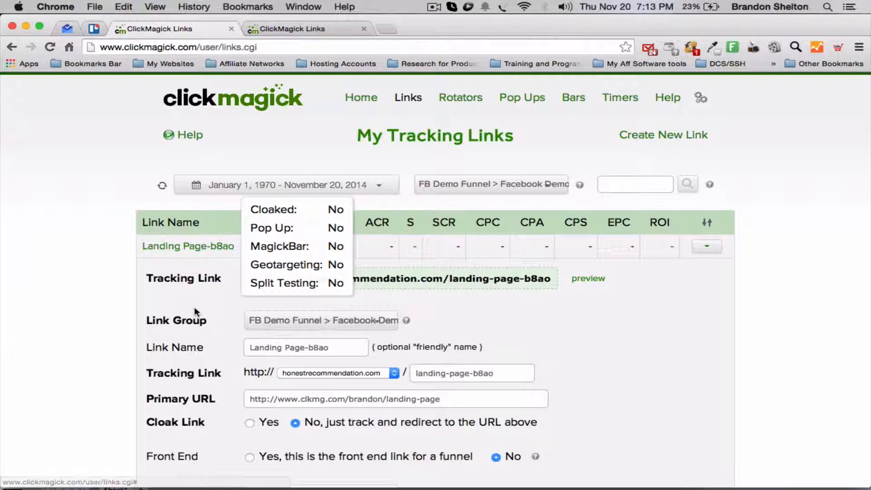
{"action": "triple_click", "coordinate": [300, 349]}
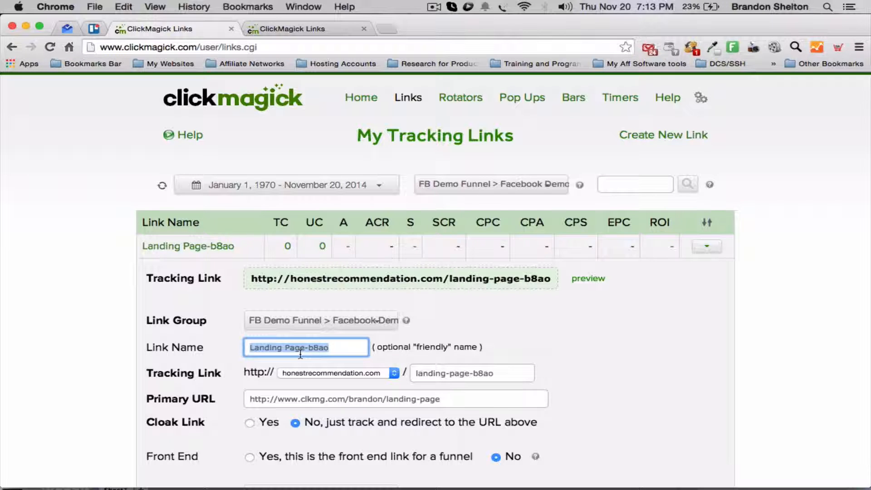
{"action": "type", "text": "Fa"}
{"action": "key", "text": "BackSpace"}
{"action": "key", "text": "BackSpace"}
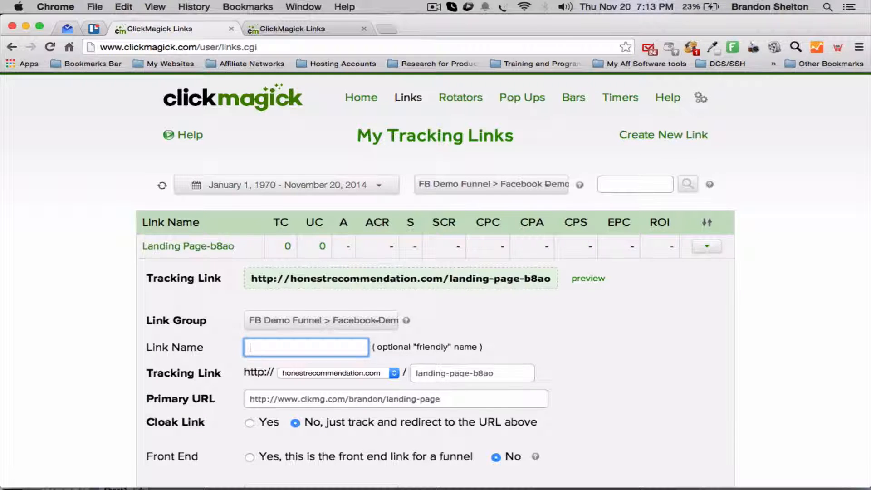
{"action": "type", "text": "Cmal"}
{"action": "key", "text": "BackSpace"}
{"action": "key", "text": "BackSpace"}
{"action": "key", "text": "BackSpace"}
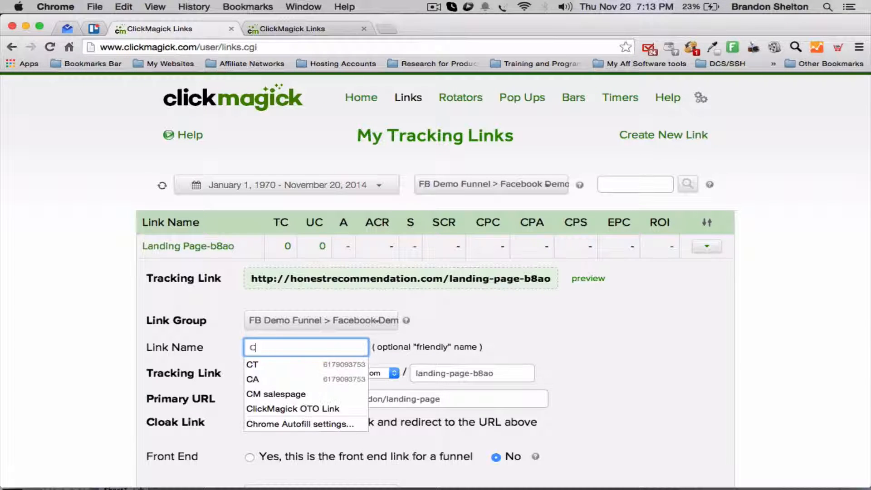
{"action": "type", "text": "ampaign Ad 1"}
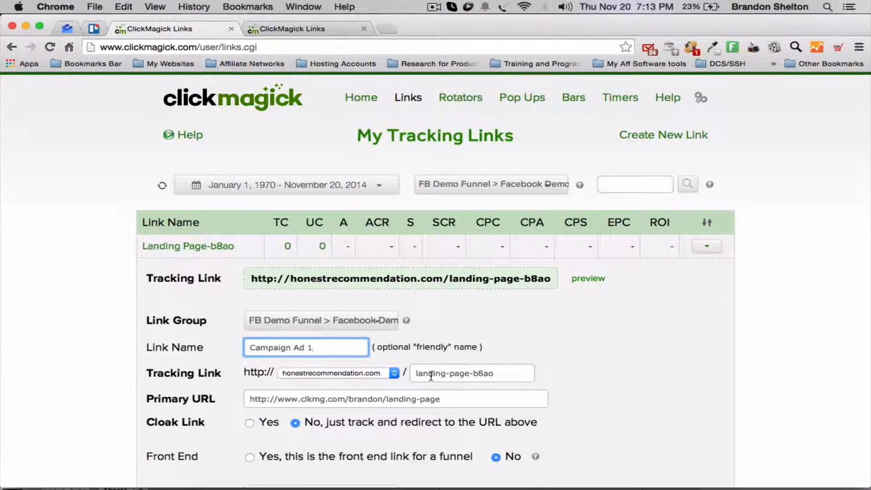
{"action": "scroll", "coordinate": [430, 377], "scroll_direction": "down", "scroll_amount": 15}
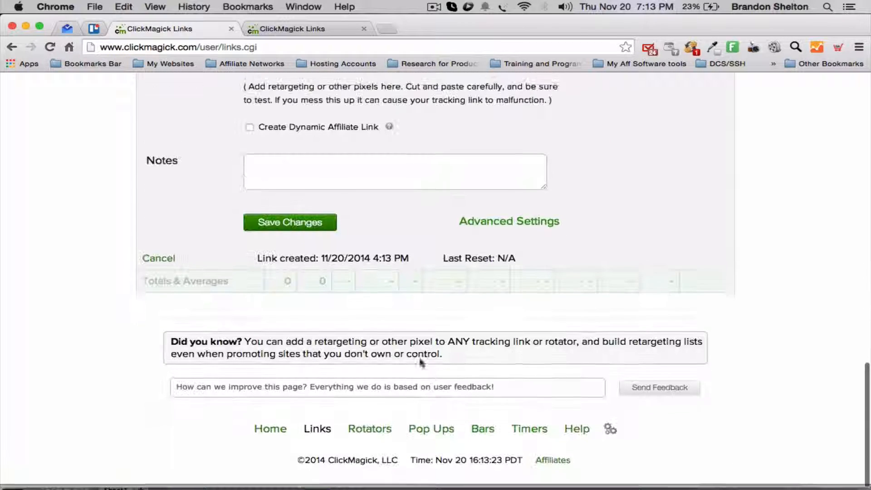
{"action": "left_click", "coordinate": [312, 223]}
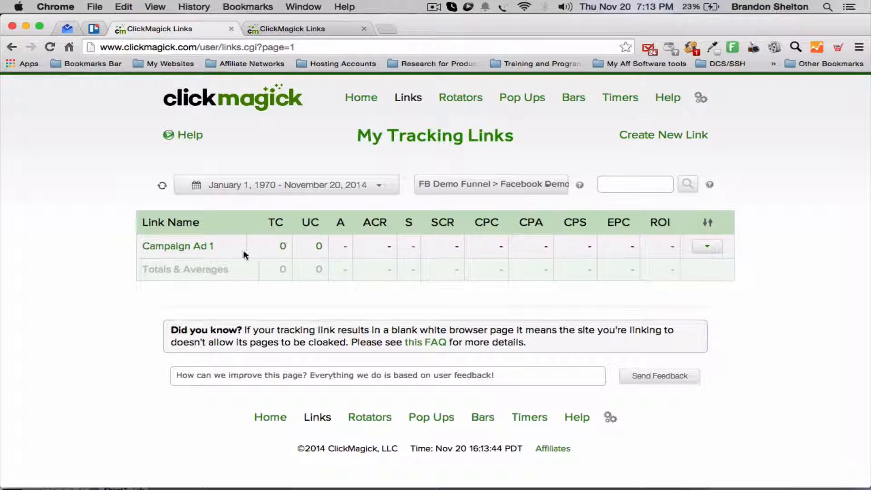
- Filter the tracking links table by the FB Demo Funnel group and view its links
{"action": "left_click", "coordinate": [472, 184]}
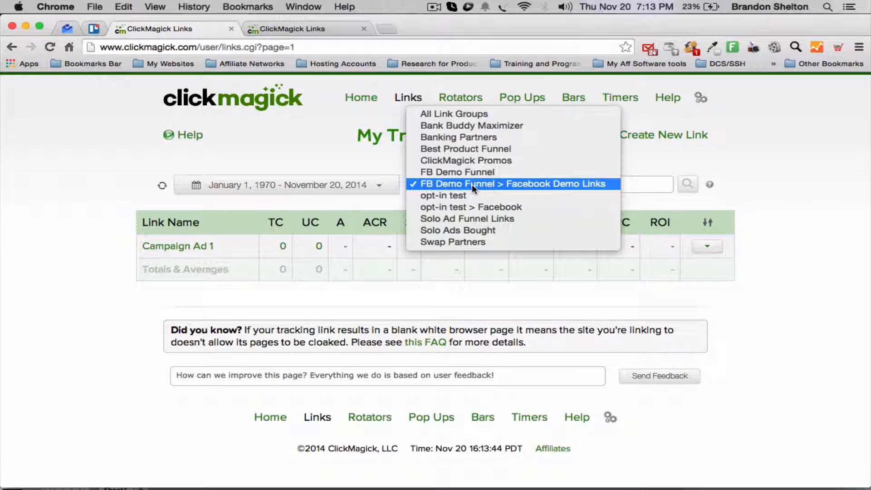
{"action": "left_click", "coordinate": [452, 173]}
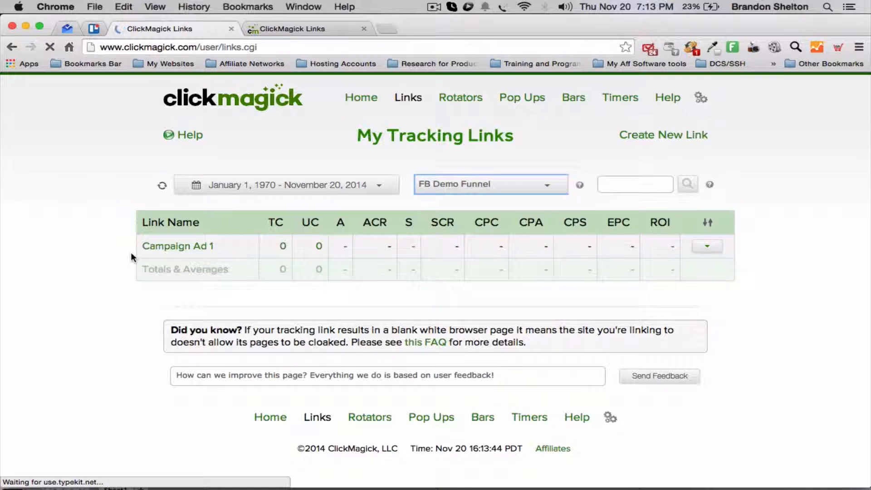
{"action": "scroll", "coordinate": [113, 255], "scroll_direction": "down", "scroll_amount": 1}
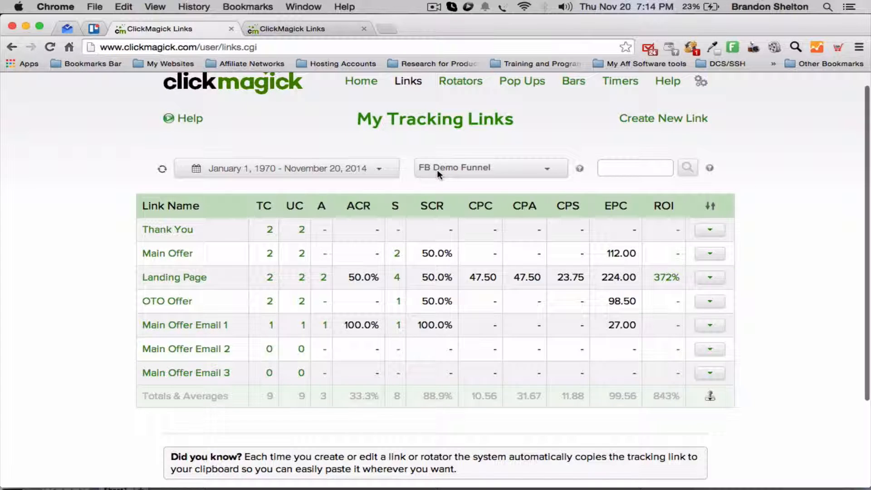
- Open the Landing Page link's settings, review its Front End option and remaining fields, and close the settings again
{"action": "mouse_move", "coordinate": [152, 281]}
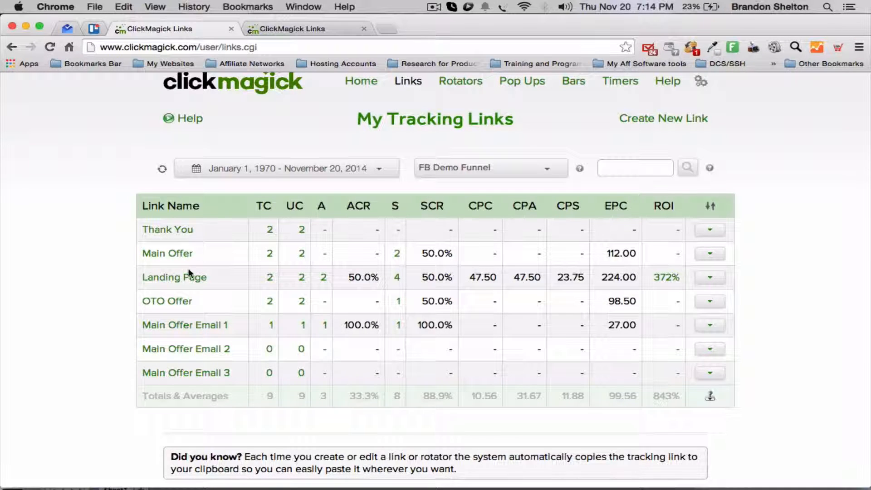
{"action": "left_click", "coordinate": [174, 278]}
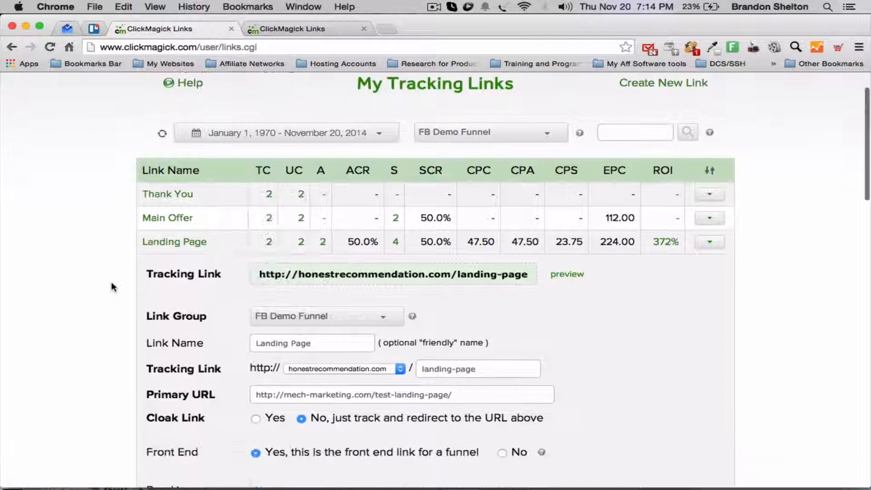
{"action": "mouse_move", "coordinate": [146, 162]}
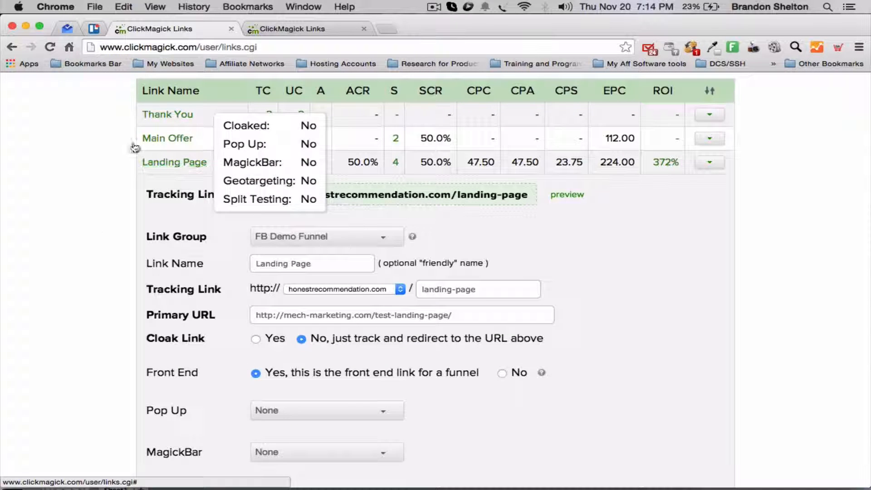
{"action": "scroll", "coordinate": [744, 208], "scroll_direction": "down", "scroll_amount": 2}
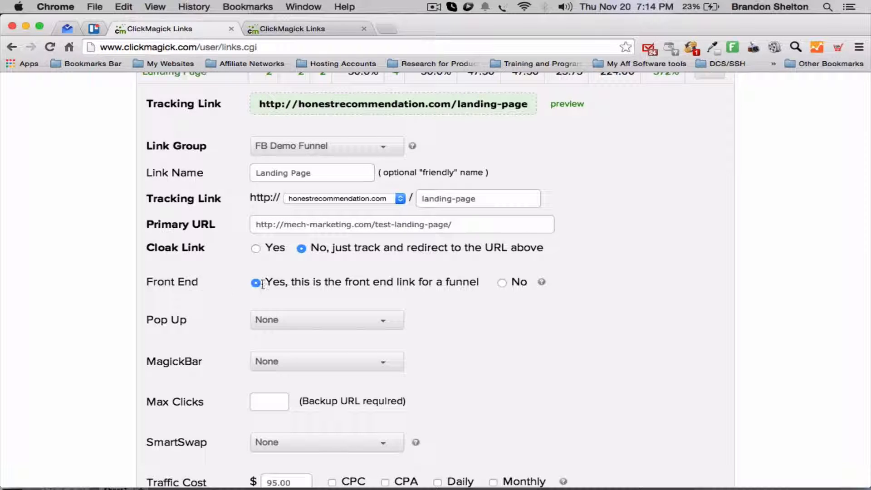
{"action": "scroll", "coordinate": [253, 283], "scroll_direction": "down", "scroll_amount": 10}
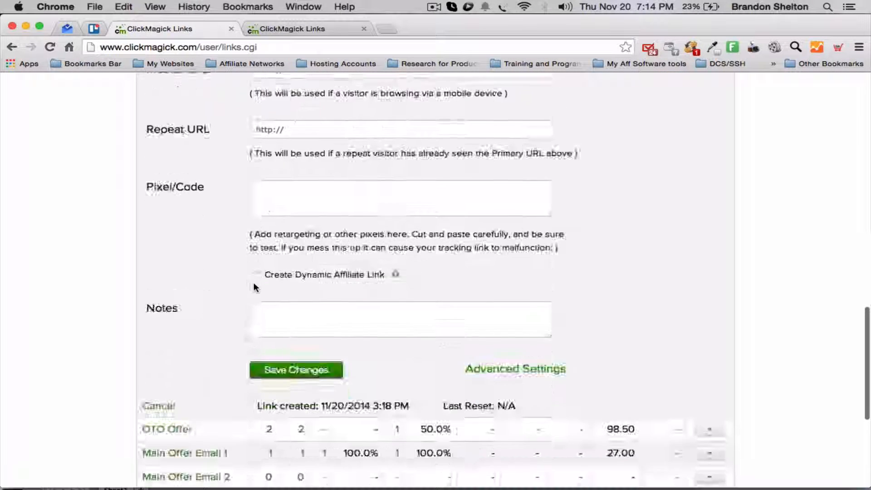
{"action": "scroll", "coordinate": [253, 282], "scroll_direction": "up", "scroll_amount": 15}
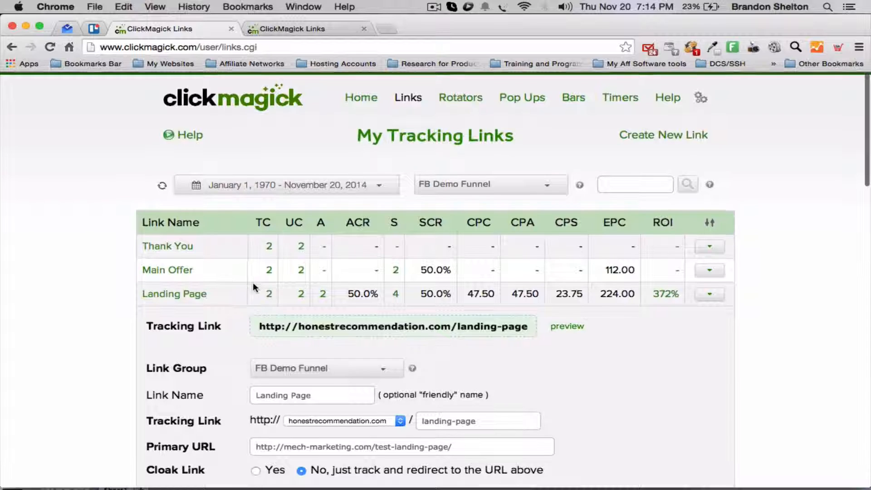
{"action": "left_click", "coordinate": [177, 294]}
{"action": "mouse_move", "coordinate": [155, 295]}
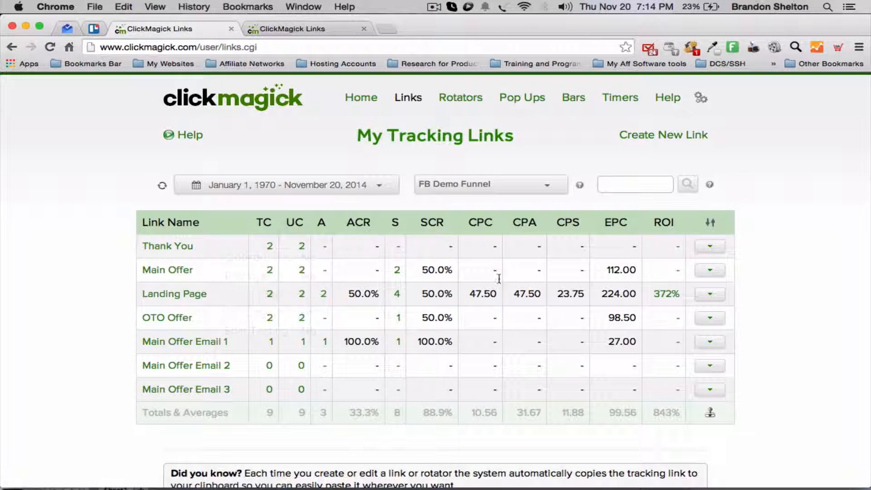
- Filter the links table by FB Demo Funnel > Facebook Demo Links and check the Campaign Ad 1 link's option summary
{"action": "left_click", "coordinate": [519, 191]}
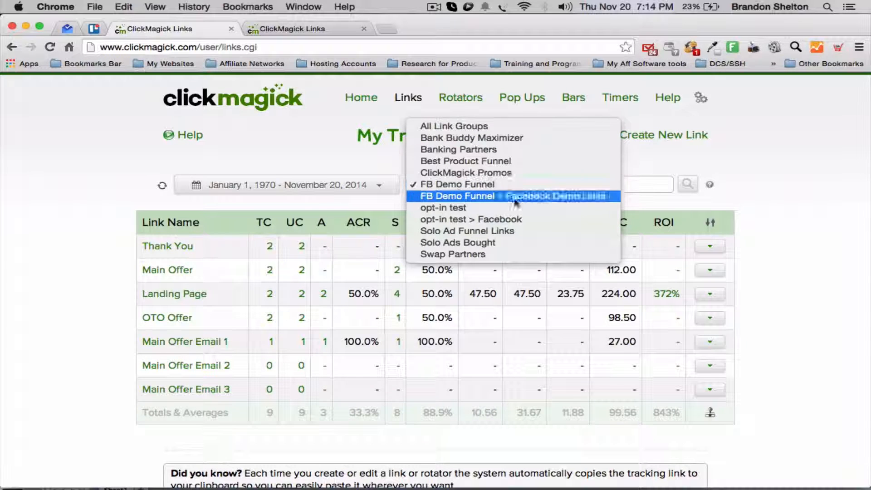
{"action": "left_click", "coordinate": [509, 197]}
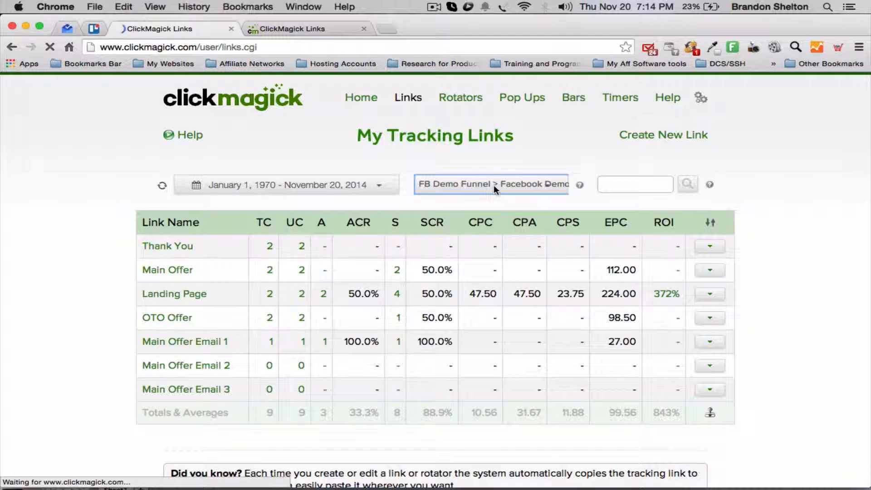
{"action": "left_click", "coordinate": [476, 184]}
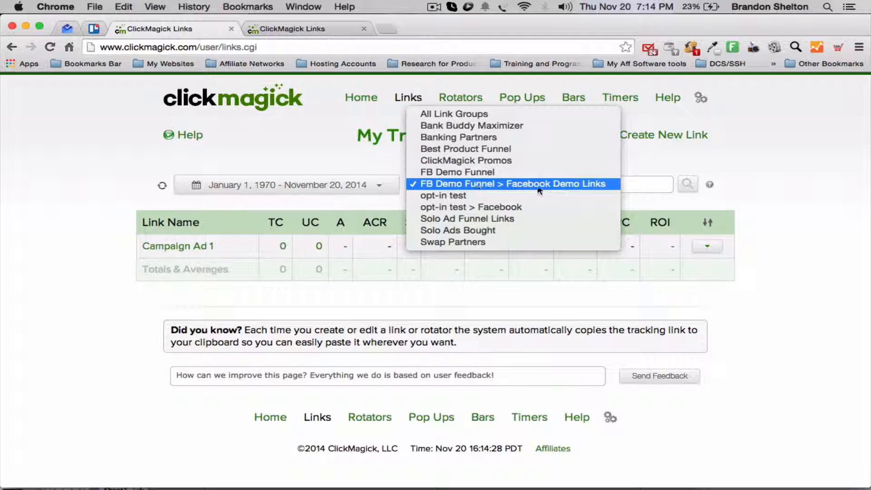
{"action": "left_click", "coordinate": [719, 164]}
{"action": "mouse_move", "coordinate": [660, 136]}
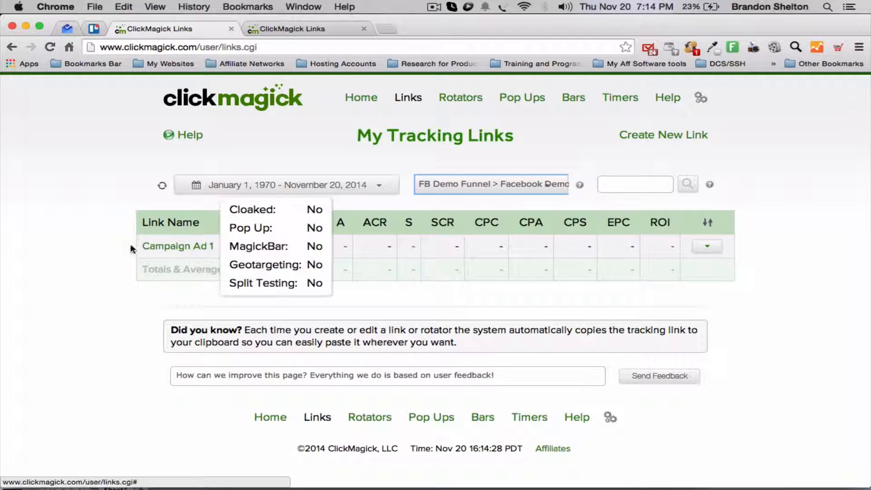
{"action": "mouse_move", "coordinate": [169, 238]}
- Open the Campaign Ad 1 link's settings briefly, close them, and keep the Facebook Demo Links sub-group filter
{"action": "left_click", "coordinate": [457, 184]}
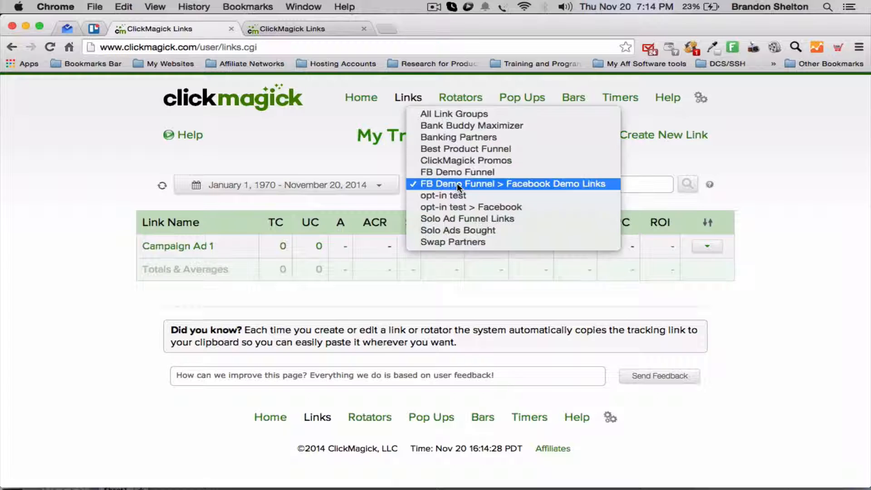
{"action": "left_click", "coordinate": [89, 244]}
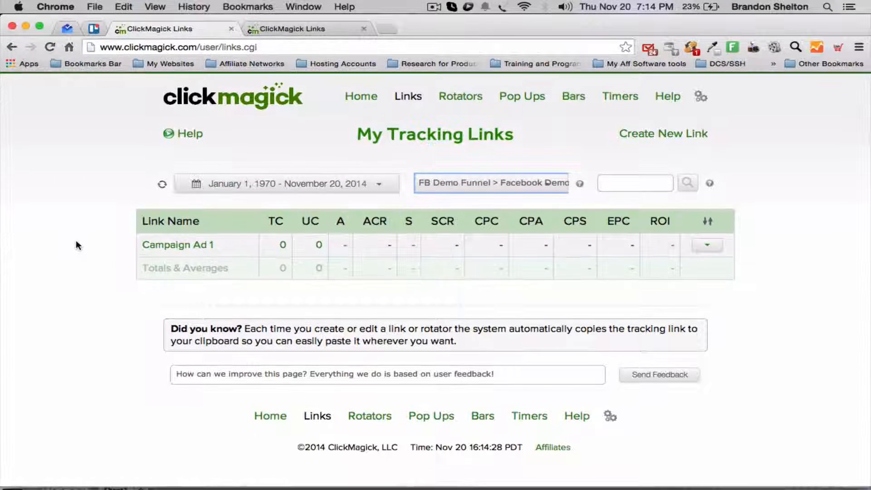
{"action": "left_click", "coordinate": [164, 250]}
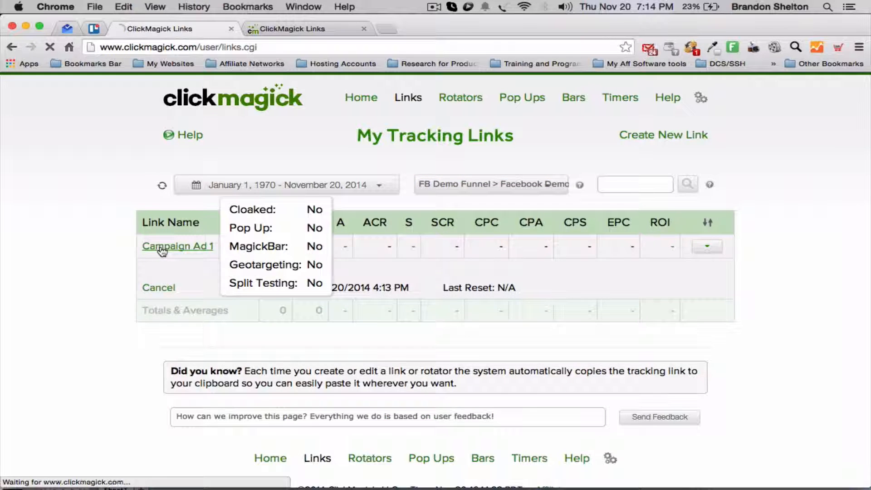
{"action": "left_click", "coordinate": [161, 250]}
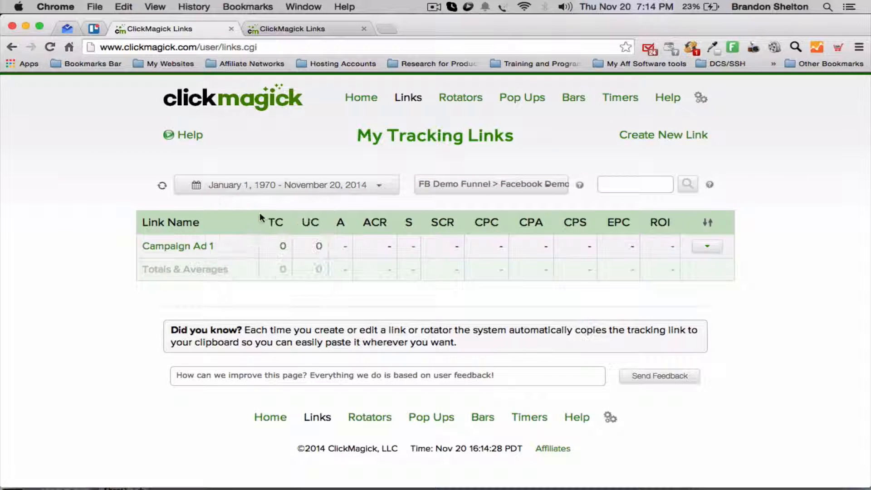
{"action": "left_click", "coordinate": [450, 185]}
{"action": "left_click", "coordinate": [450, 185]}
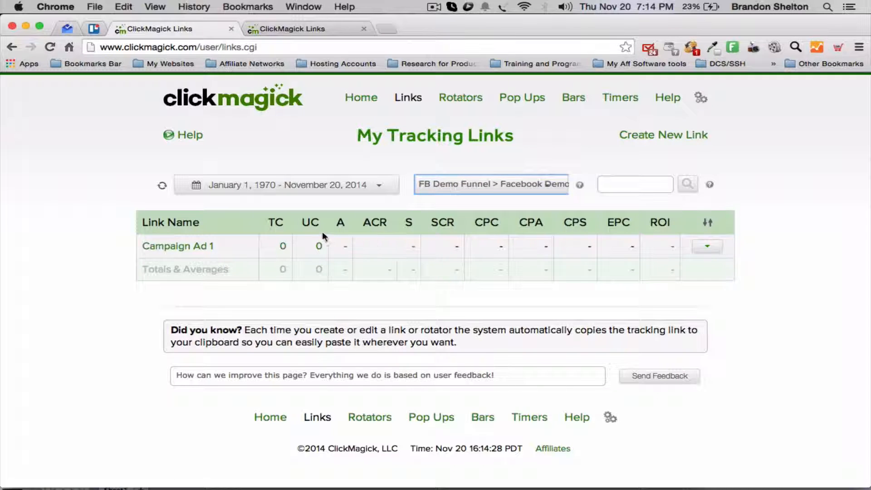
{"action": "mouse_move", "coordinate": [205, 252]}
- Filter the links table by FB Demo Funnel and examine the Landing Page and Main Offer Email 1 statistics, including ROI
{"action": "left_click", "coordinate": [441, 184]}
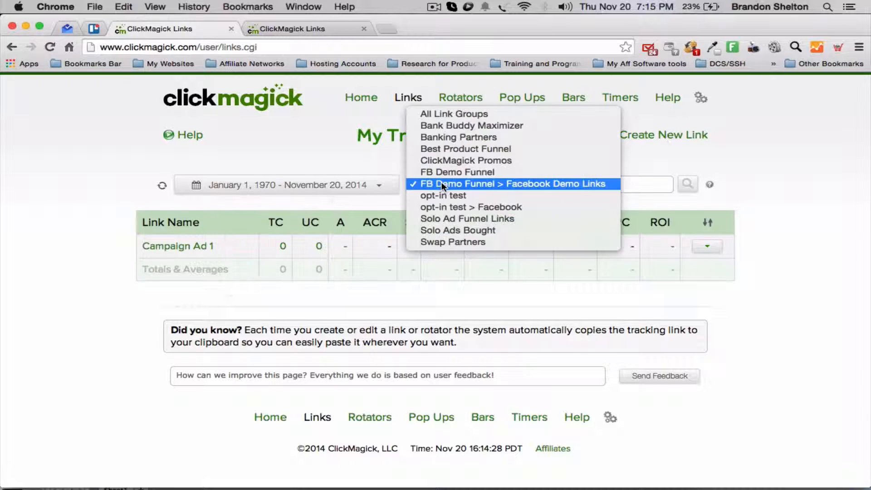
{"action": "left_click", "coordinate": [442, 171]}
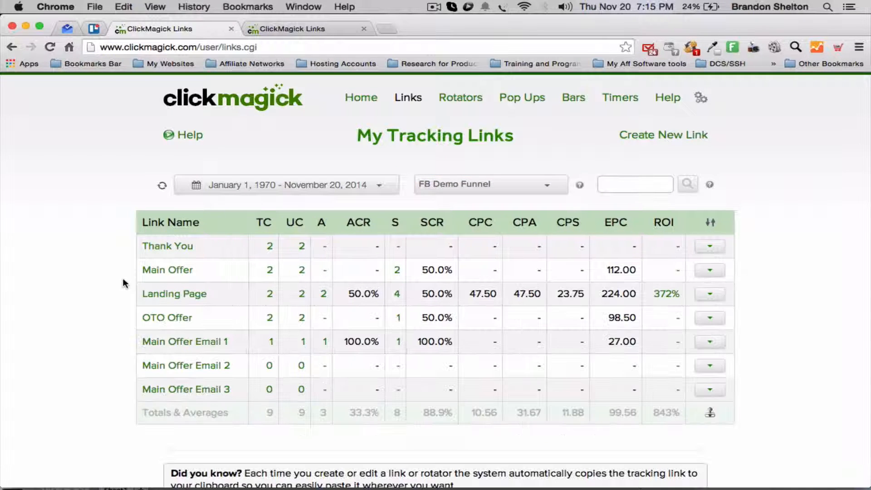
{"action": "scroll", "coordinate": [122, 278], "scroll_direction": "down", "scroll_amount": 3}
{"action": "mouse_move", "coordinate": [150, 220]}
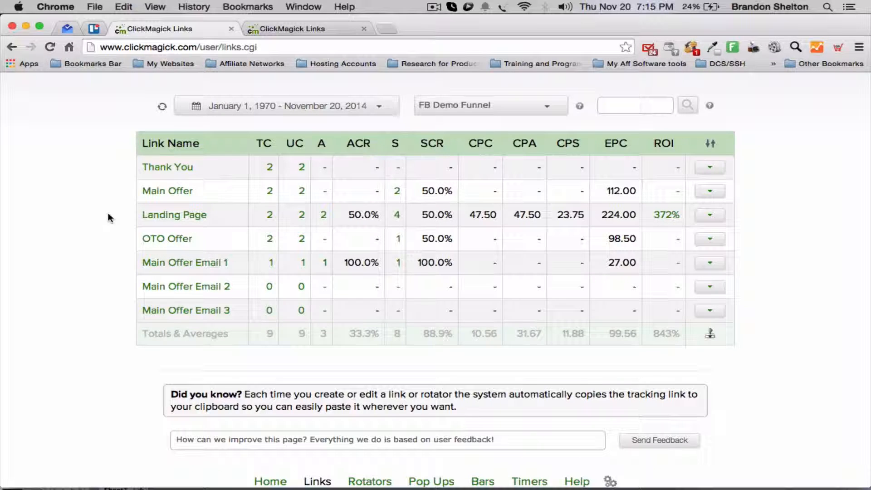
{"action": "scroll", "coordinate": [107, 216], "scroll_direction": "up", "scroll_amount": 3}
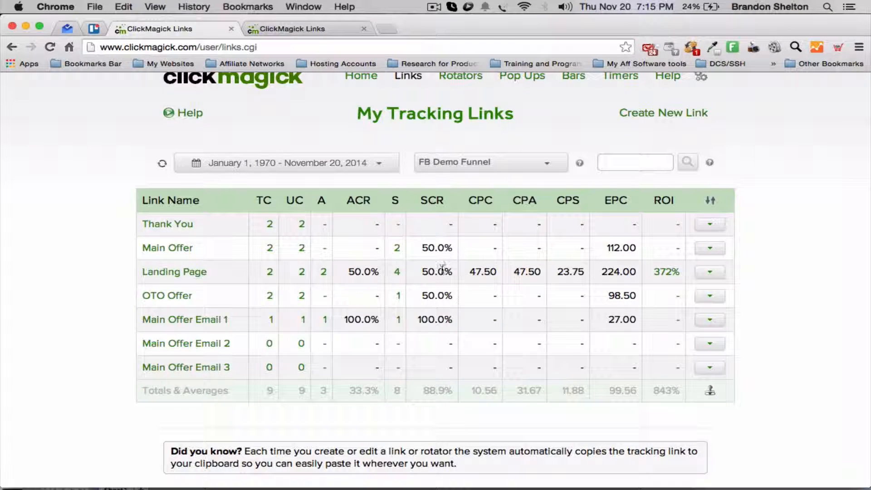
{"action": "mouse_move", "coordinate": [186, 275]}
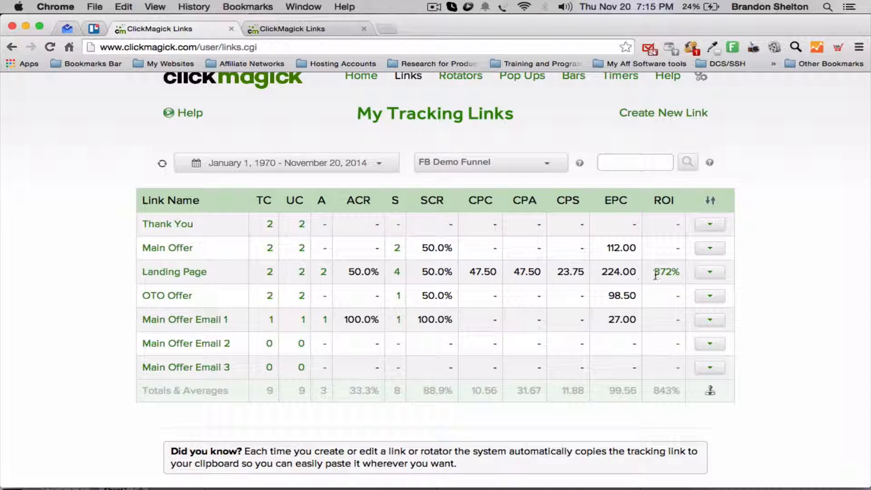
{"action": "mouse_move", "coordinate": [662, 275]}
{"action": "scroll", "coordinate": [112, 271], "scroll_direction": "down", "scroll_amount": 2}
{"action": "mouse_move", "coordinate": [165, 293]}
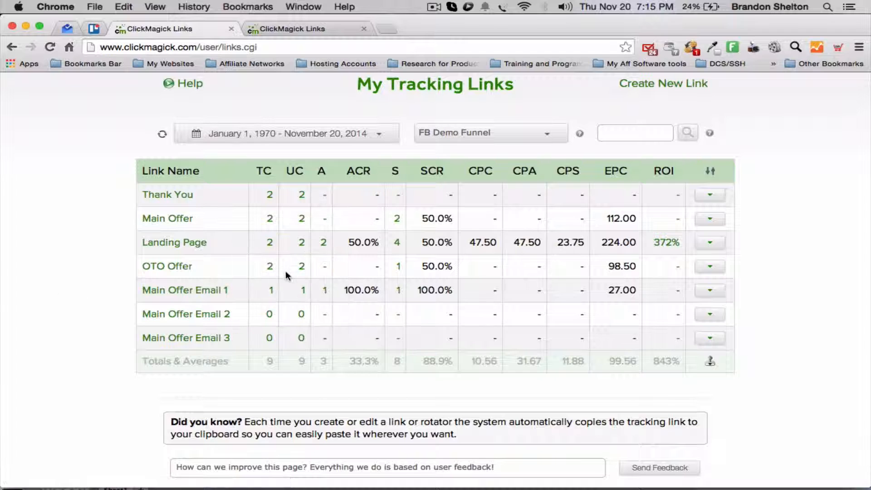
{"action": "mouse_move", "coordinate": [244, 292]}
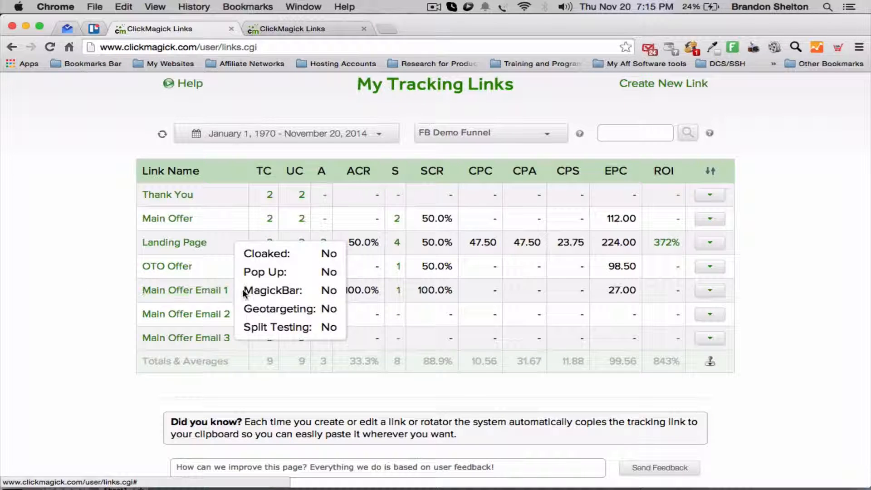
- Switch the table to the FB Demo Funnel > Facebook Demo Links sub-group and check the Campaign Ad 1 link
{"action": "left_click", "coordinate": [492, 138]}
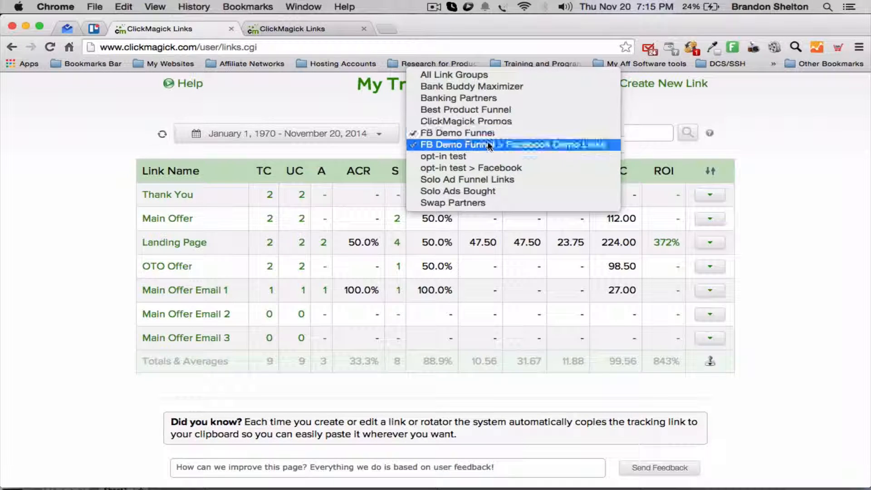
{"action": "left_click", "coordinate": [490, 145]}
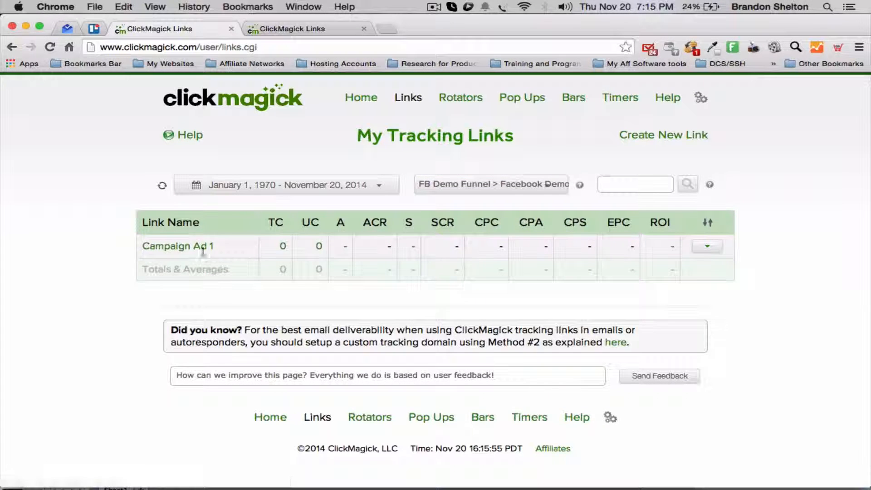
{"action": "mouse_move", "coordinate": [180, 253]}
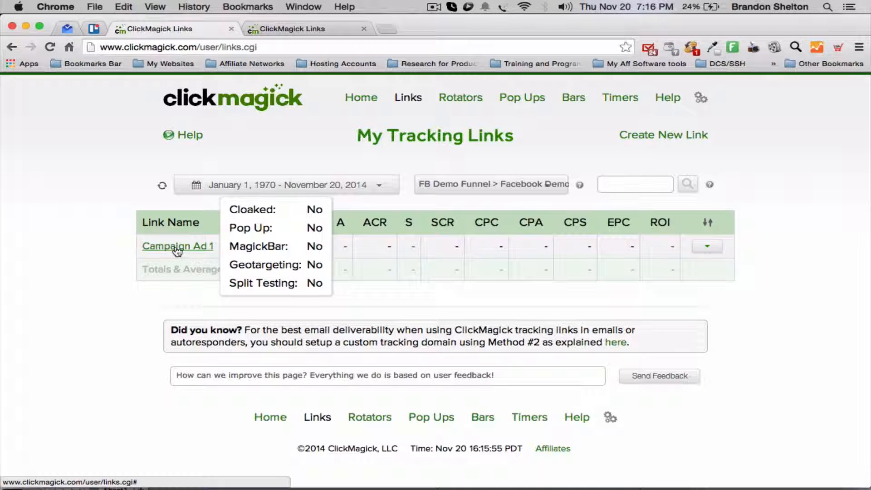
- Switch the table back to the FB Demo Funnel group and examine the Landing Page link's row of statistics
{"action": "left_click", "coordinate": [444, 186]}
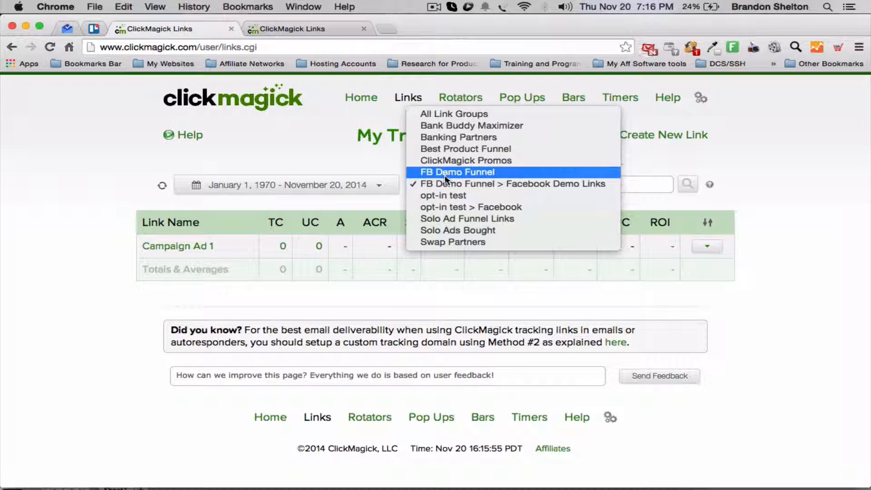
{"action": "left_click", "coordinate": [445, 173]}
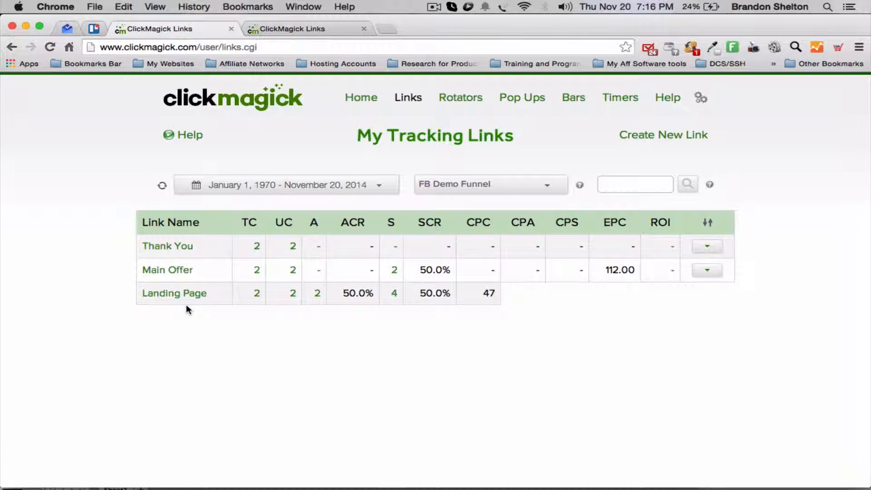
{"action": "scroll", "coordinate": [186, 306], "scroll_direction": "down", "scroll_amount": 3}
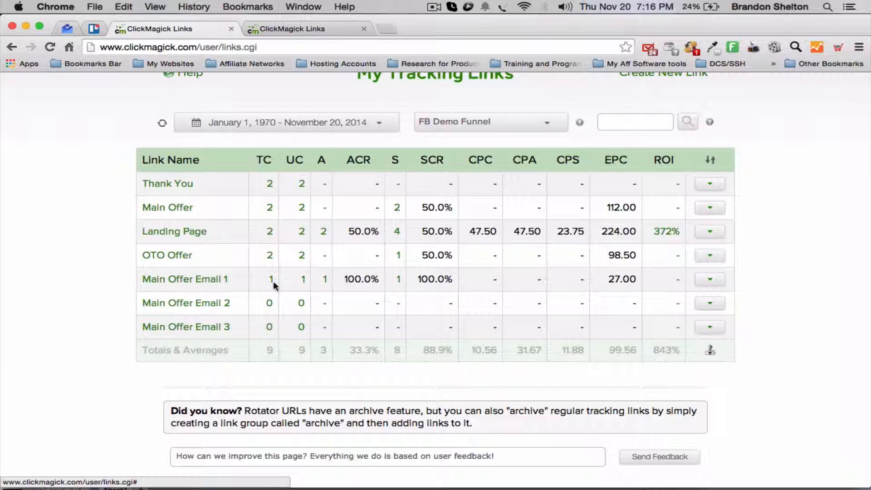
{"action": "mouse_move", "coordinate": [172, 233]}
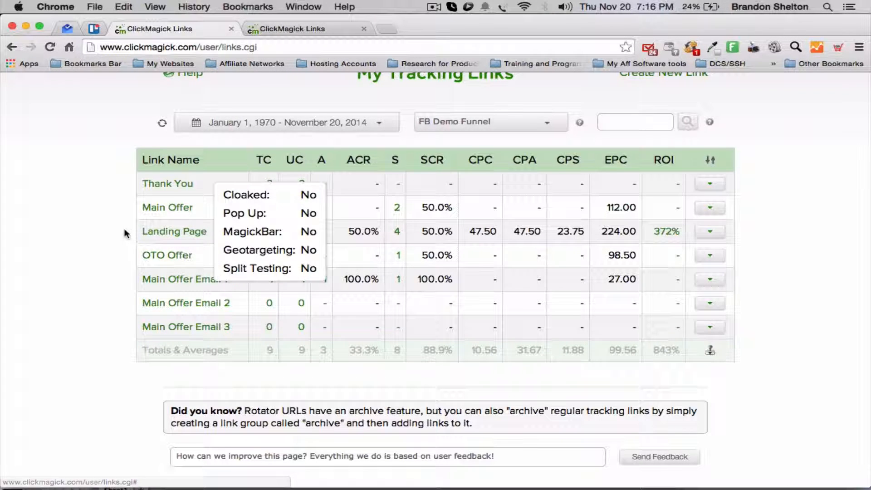
{"action": "left_click_drag", "start_coordinate": [126, 228], "coordinate": [154, 231]}
{"action": "left_click", "coordinate": [111, 227]}
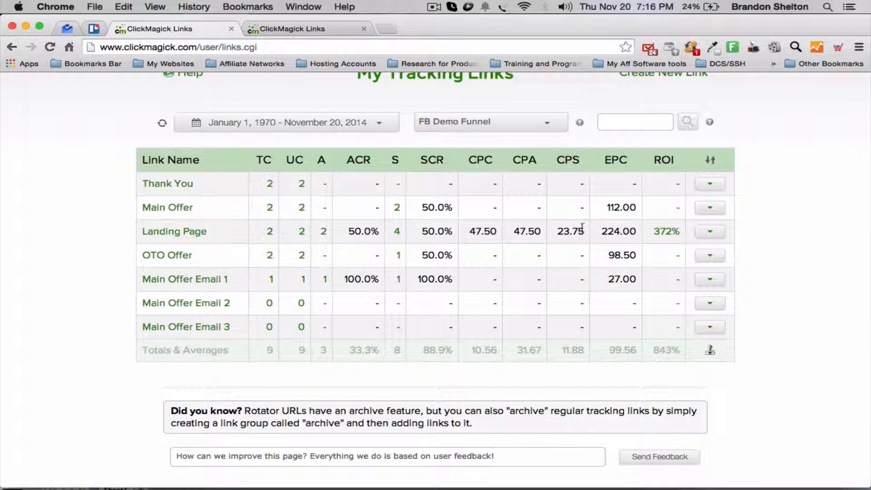
- Filter the links table by the FB Demo Funnel > Facebook Demo Links sub-group
{"action": "left_click", "coordinate": [440, 122]}
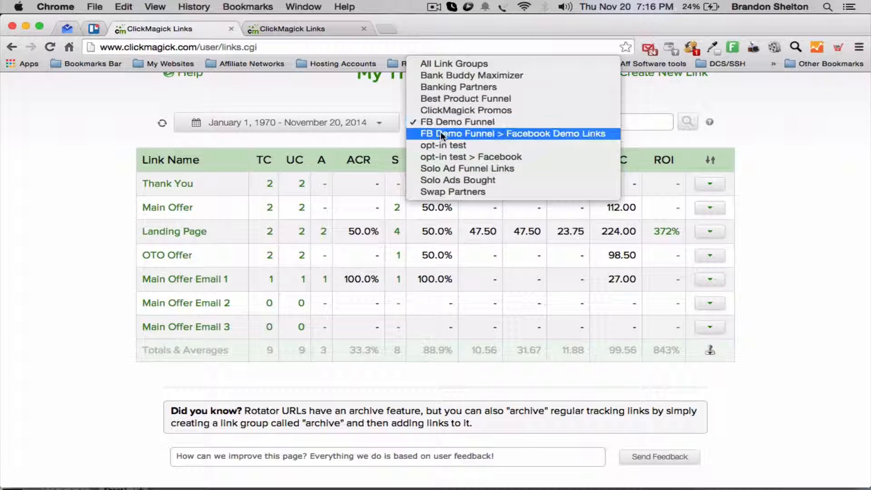
{"action": "left_click", "coordinate": [440, 133]}
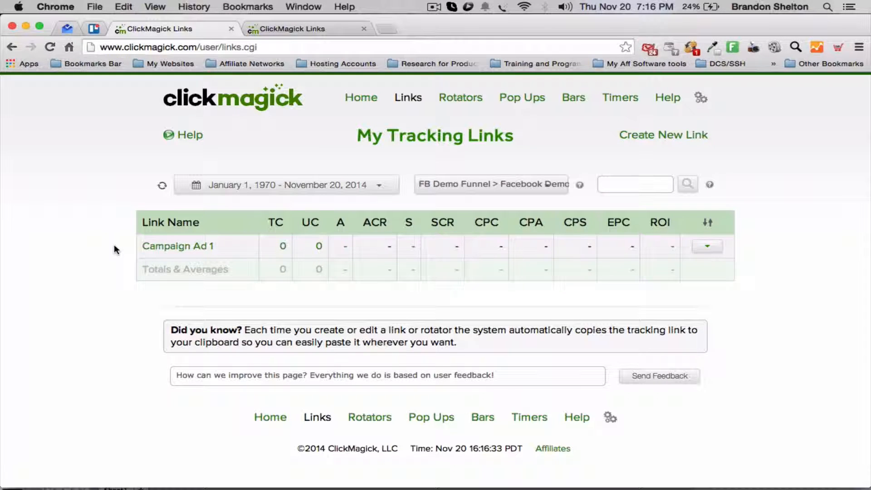
{"action": "left_click", "coordinate": [473, 183]}
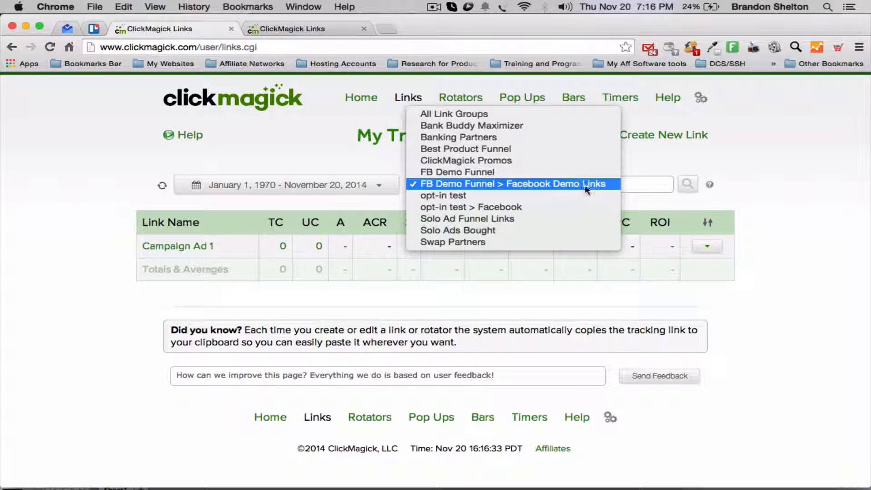
{"action": "left_click", "coordinate": [52, 208]}
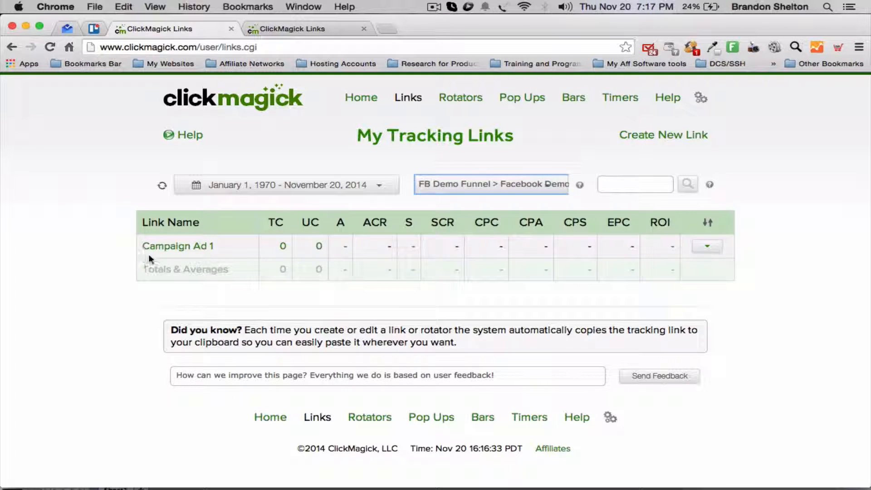
{"action": "left_click", "coordinate": [620, 149]}
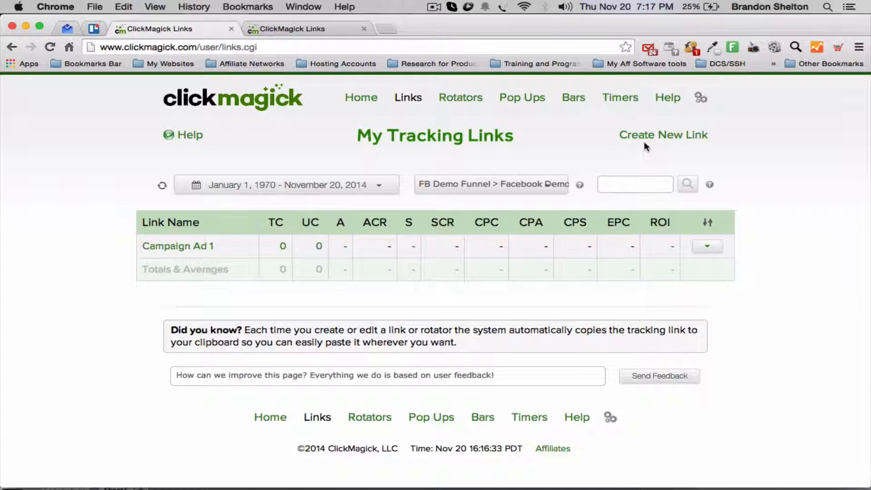
- Clone the funnel's front end link into the Facebook Demo Links sub-group
{"action": "mouse_move", "coordinate": [175, 250]}
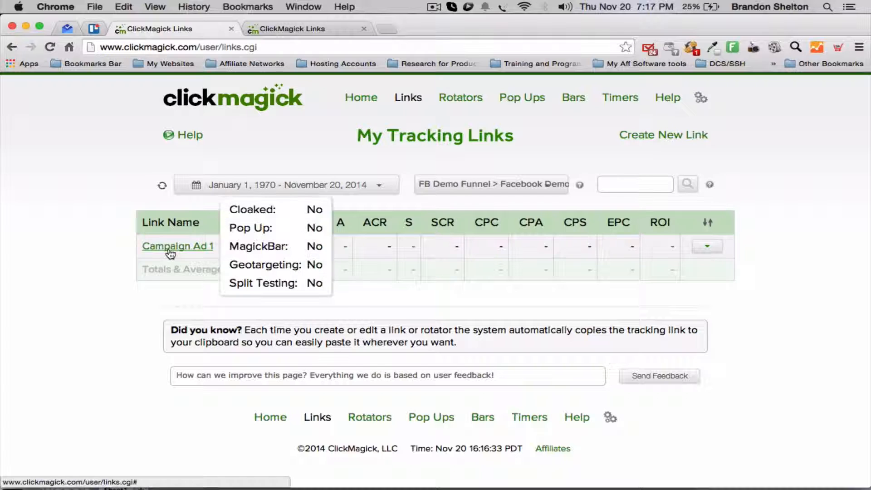
{"action": "mouse_move", "coordinate": [647, 134]}
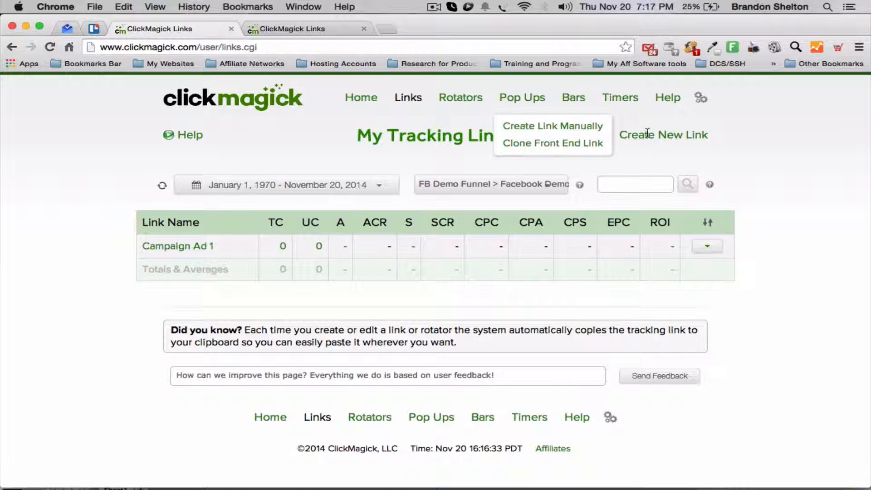
{"action": "left_click", "coordinate": [567, 143]}
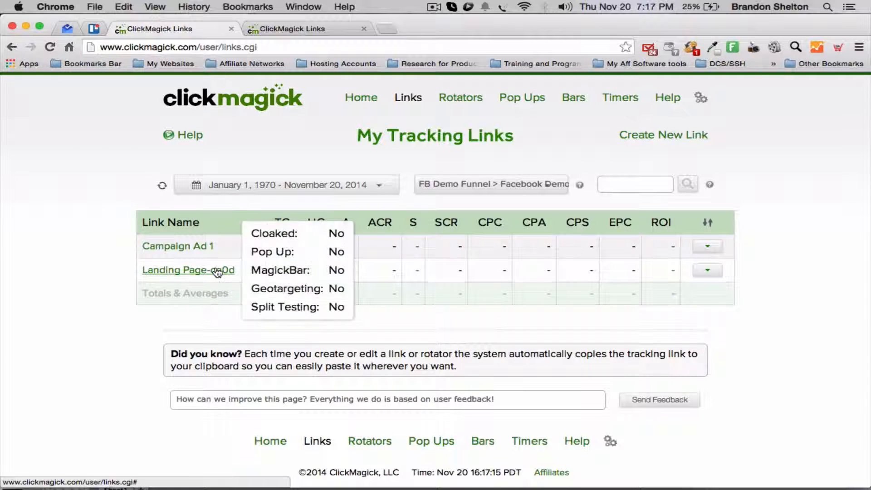
- Rename the cloned landing page link as Campaign Ad 2 and save its settings
{"action": "left_click", "coordinate": [210, 272]}
{"action": "double_click", "coordinate": [297, 379]}
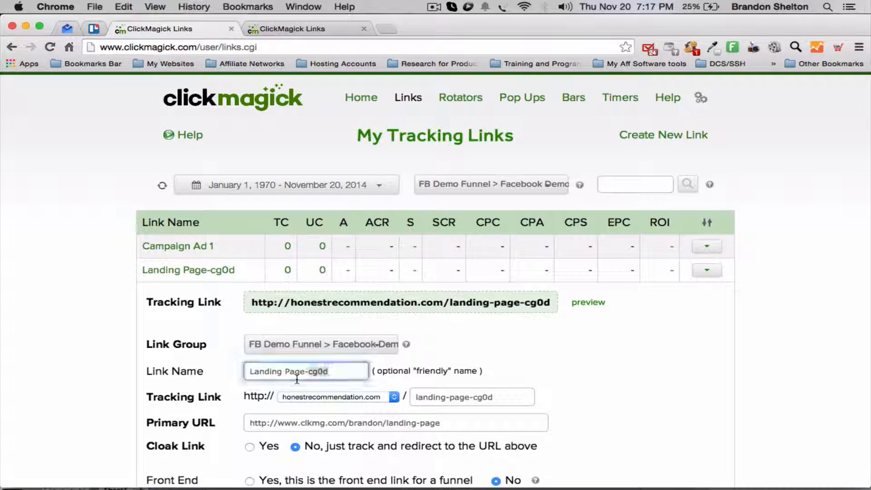
{"action": "key", "text": "super+a"}
{"action": "type", "text": "Camp"}
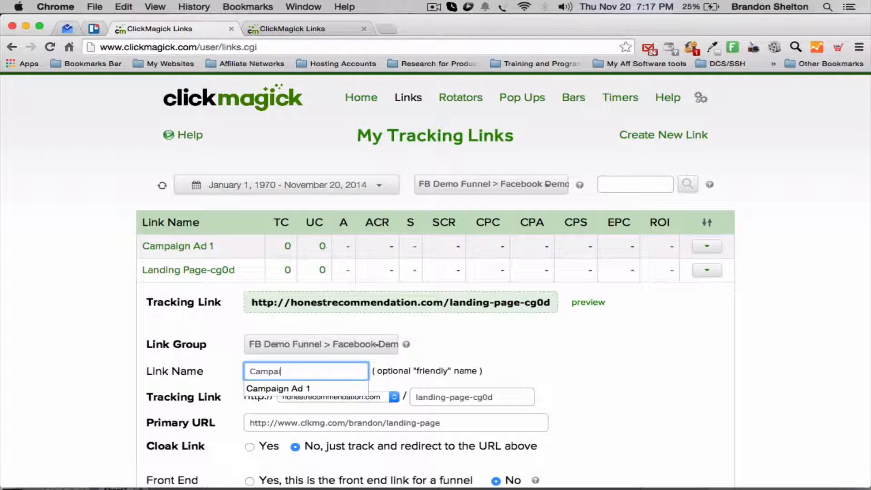
{"action": "type", "text": "aign Ad 2"}
{"action": "left_click", "coordinate": [98, 355]}
{"action": "scroll", "coordinate": [97, 355], "scroll_direction": "down", "scroll_amount": 3}
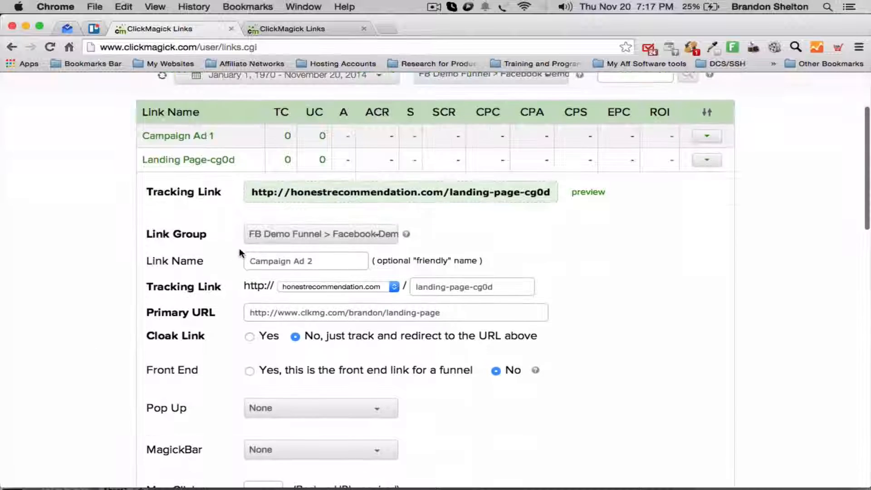
{"action": "scroll", "coordinate": [173, 171], "scroll_direction": "down", "scroll_amount": 10}
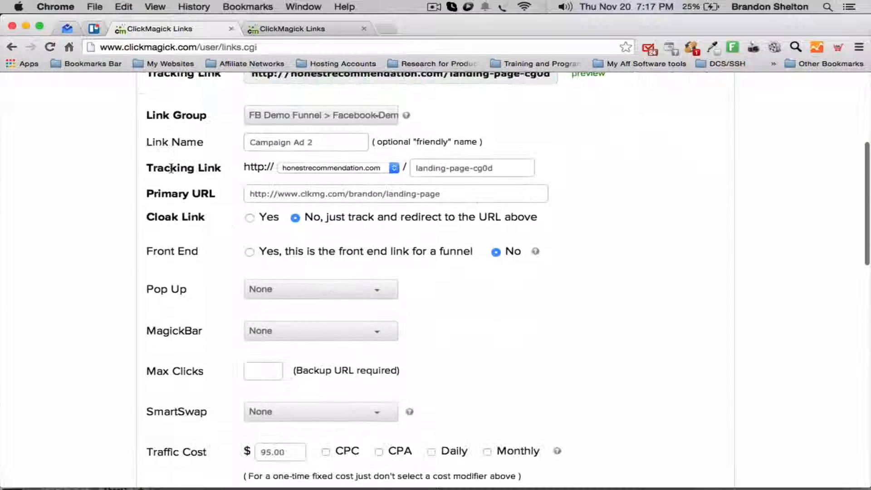
{"action": "scroll", "coordinate": [218, 83], "scroll_direction": "down", "scroll_amount": 9}
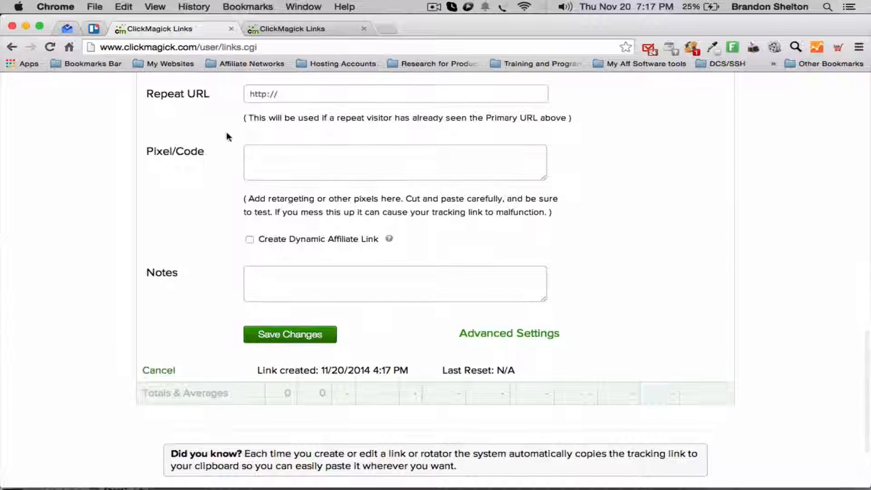
{"action": "left_click", "coordinate": [272, 336]}
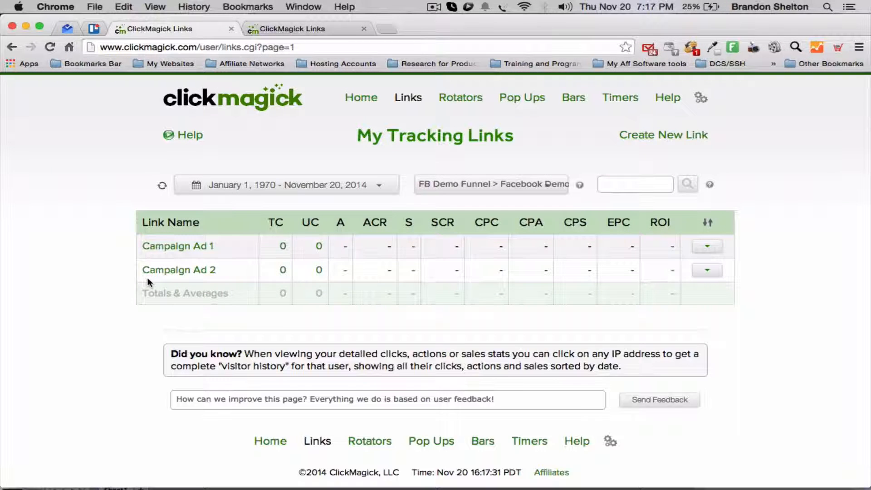
- Open the Campaign Ad 2 link's settings, highlight its full tracking link address, and close the settings
{"action": "mouse_move", "coordinate": [192, 272]}
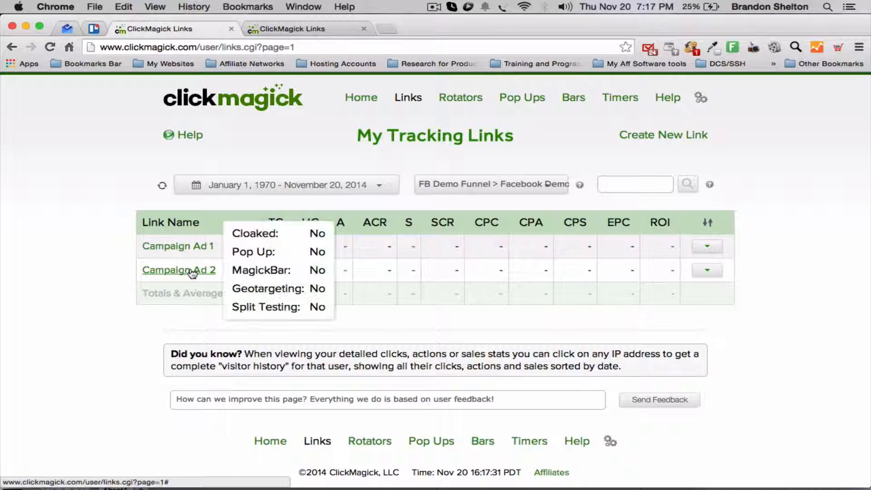
{"action": "left_click", "coordinate": [173, 271]}
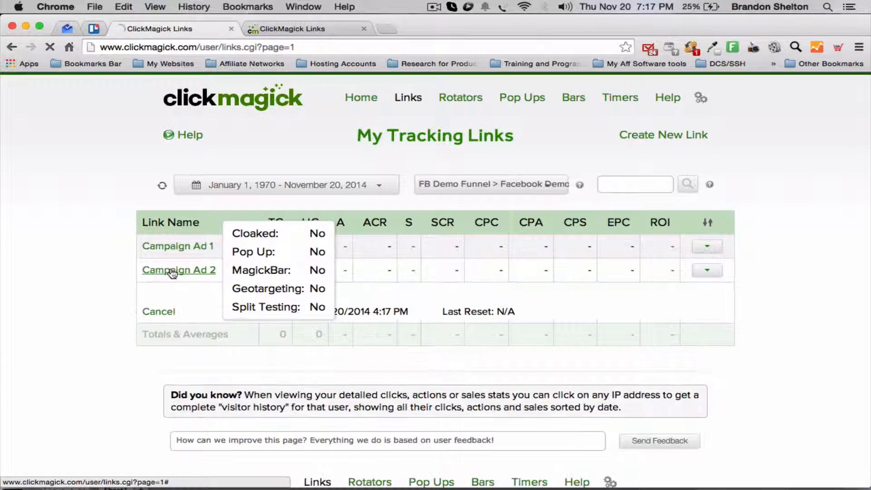
{"action": "left_click", "coordinate": [481, 304]}
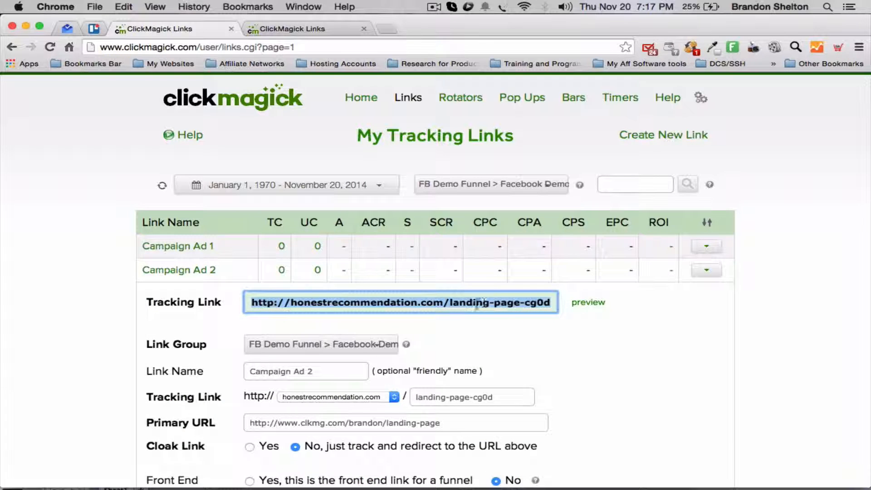
{"action": "left_click", "coordinate": [97, 306]}
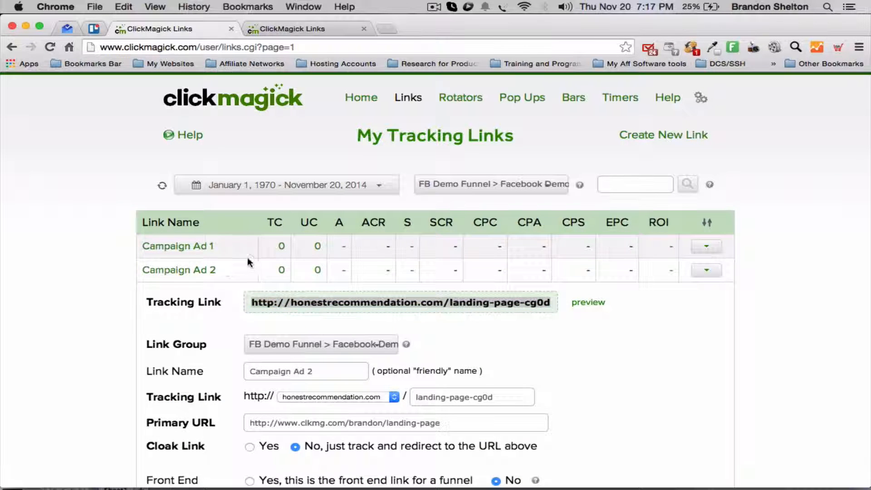
{"action": "left_click", "coordinate": [181, 271]}
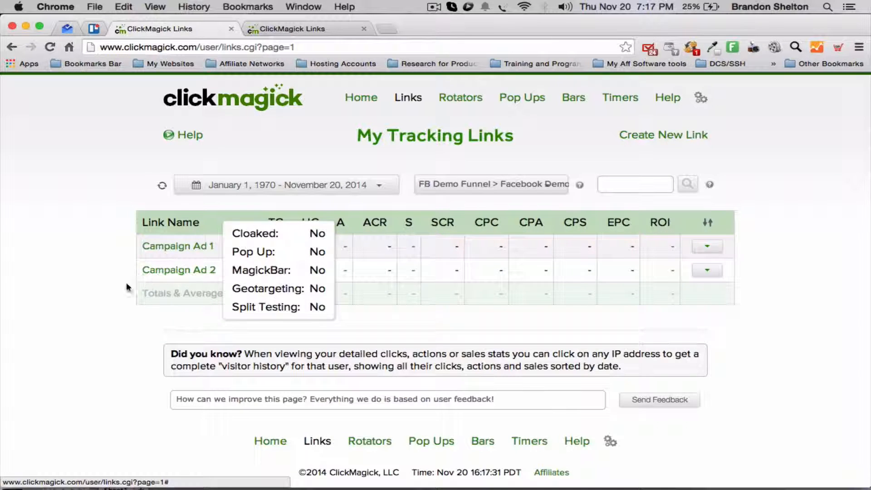
- Return the table to the FB Demo Funnel group and review the statistics of all the funnel's links
{"action": "left_click", "coordinate": [455, 191]}
{"action": "left_click", "coordinate": [458, 172]}
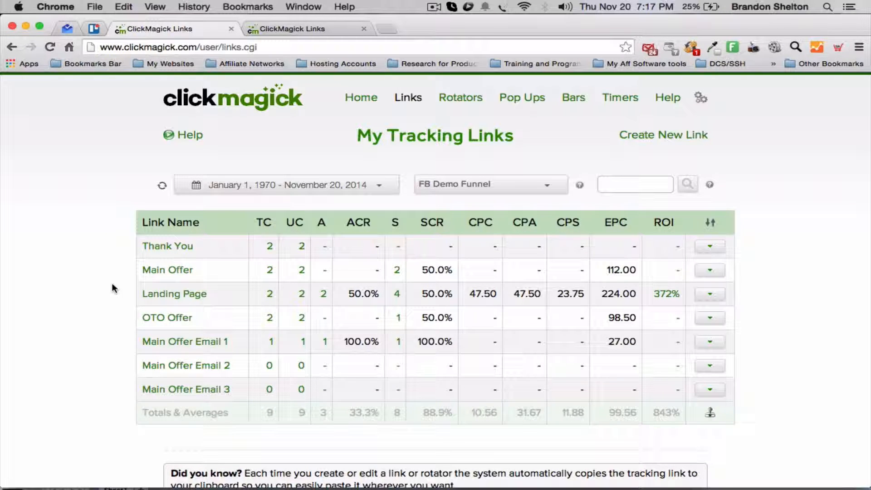
{"action": "scroll", "coordinate": [112, 283], "scroll_direction": "down", "scroll_amount": 3}
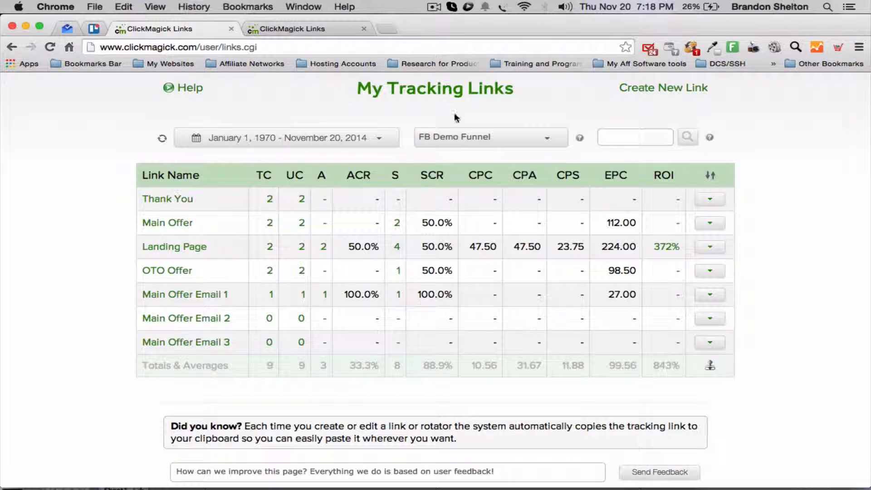
- Switch to the second ClickMagick browser tab and examine the click, CPC and CPA figures of the Solo Ads Bought links
{"action": "left_click", "coordinate": [287, 29]}
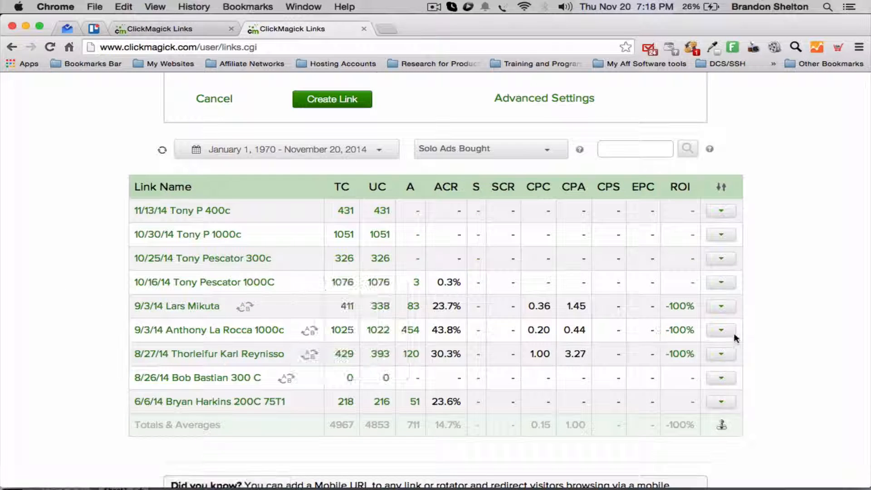
{"action": "scroll", "coordinate": [376, 334], "scroll_direction": "down", "scroll_amount": 3}
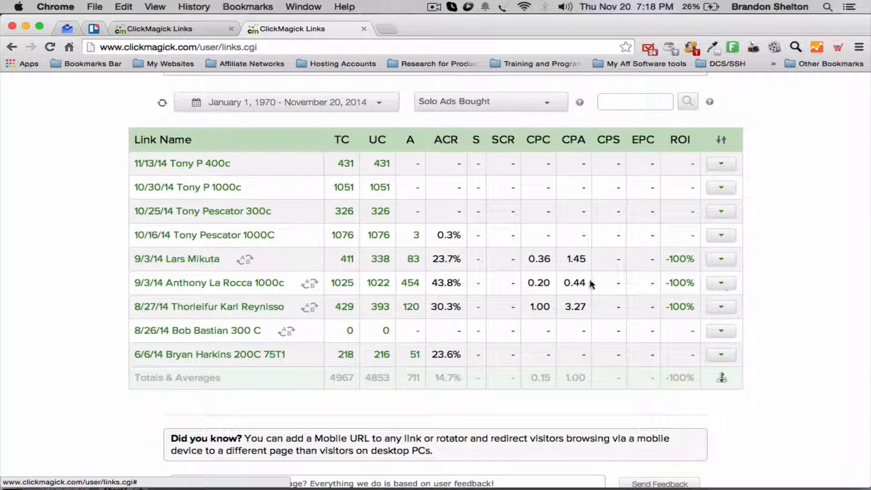
{"action": "scroll", "coordinate": [191, 302], "scroll_direction": "down", "scroll_amount": 1}
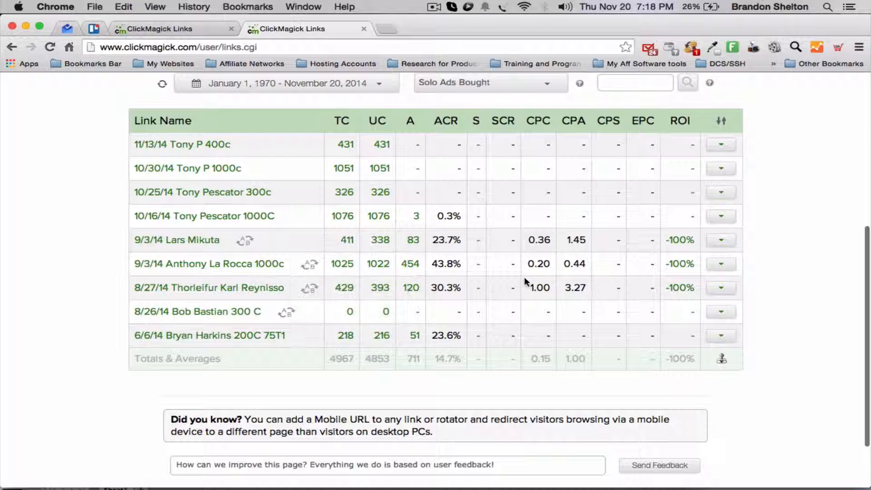
{"action": "scroll", "coordinate": [524, 277], "scroll_direction": "up", "scroll_amount": 1}
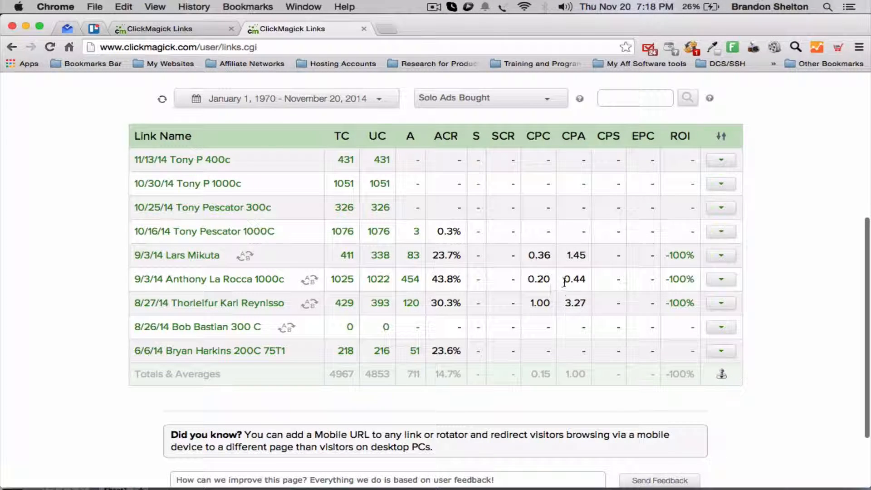
{"action": "scroll", "coordinate": [607, 279], "scroll_direction": "down", "scroll_amount": 1}
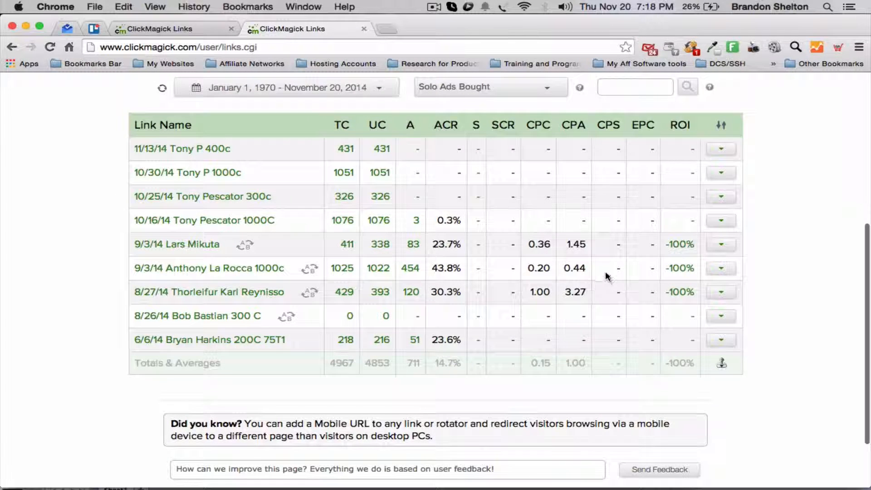
- Open the filtered clicks report for the 9/3/14 1000c solo ad link and examine its list of clicks
{"action": "left_click", "coordinate": [720, 271]}
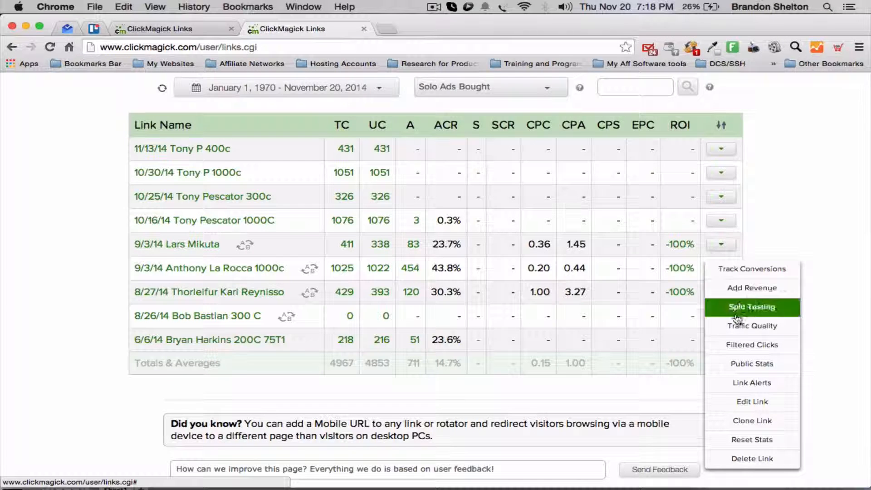
{"action": "left_click", "coordinate": [805, 239]}
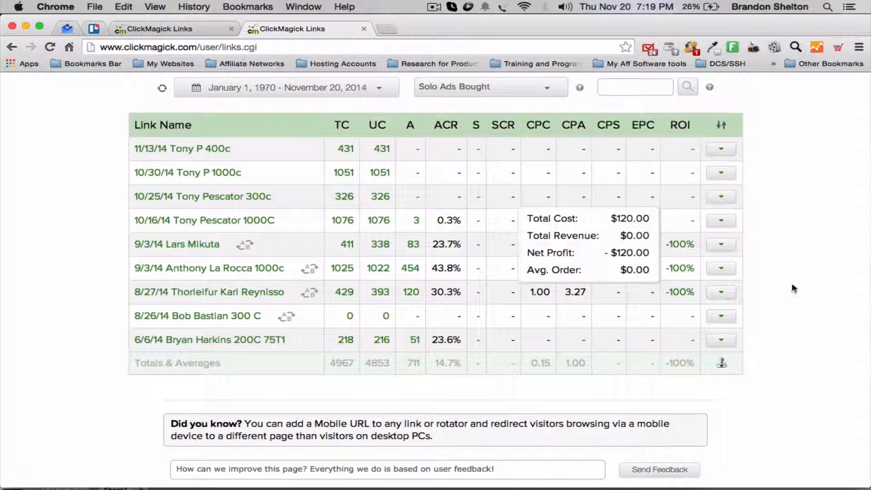
{"action": "left_click", "coordinate": [722, 269]}
{"action": "left_click", "coordinate": [726, 346]}
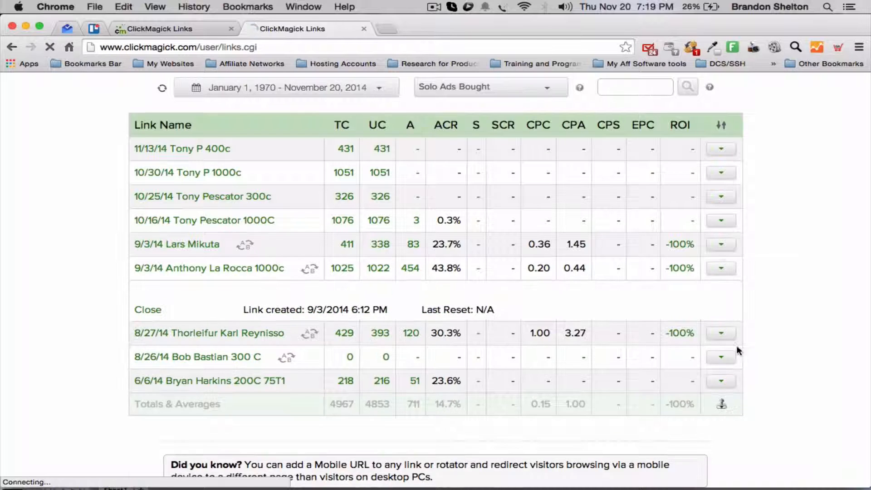
{"action": "scroll", "coordinate": [393, 323], "scroll_direction": "down", "scroll_amount": 4}
{"action": "scroll", "coordinate": [393, 320], "scroll_direction": "down", "scroll_amount": 1}
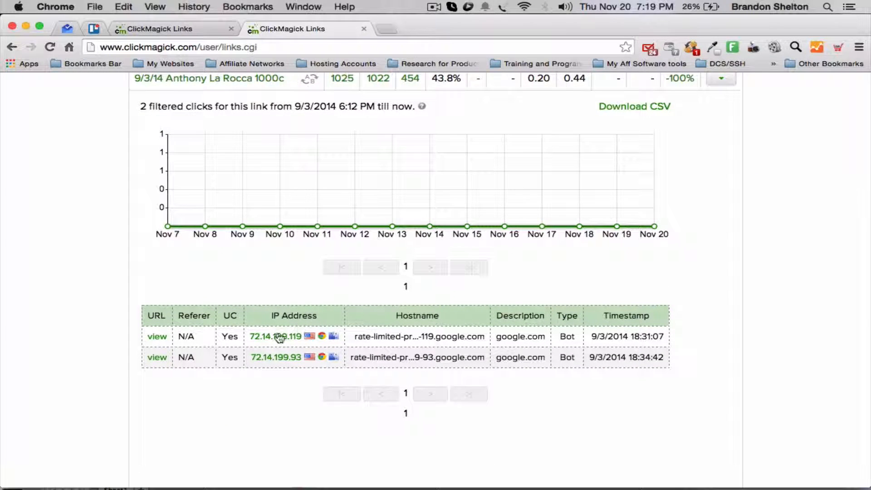
{"action": "scroll", "coordinate": [278, 360], "scroll_direction": "down", "scroll_amount": 1}
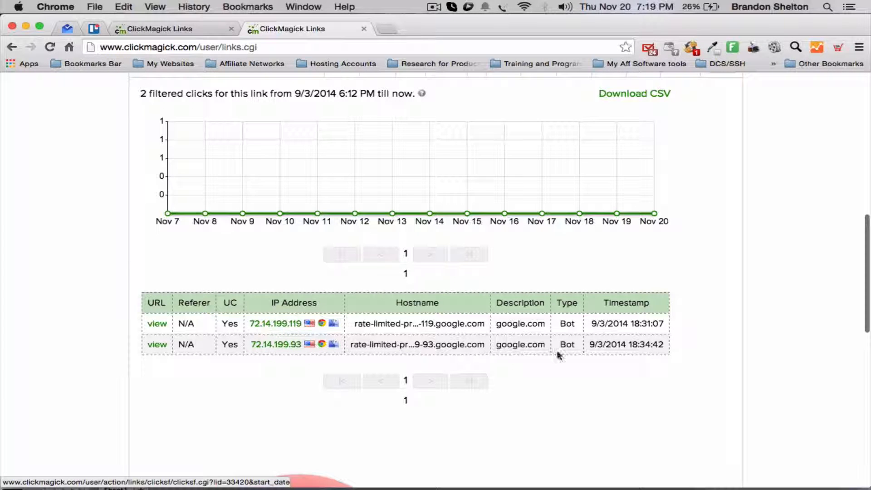
{"action": "scroll", "coordinate": [405, 363], "scroll_direction": "down", "scroll_amount": 1}
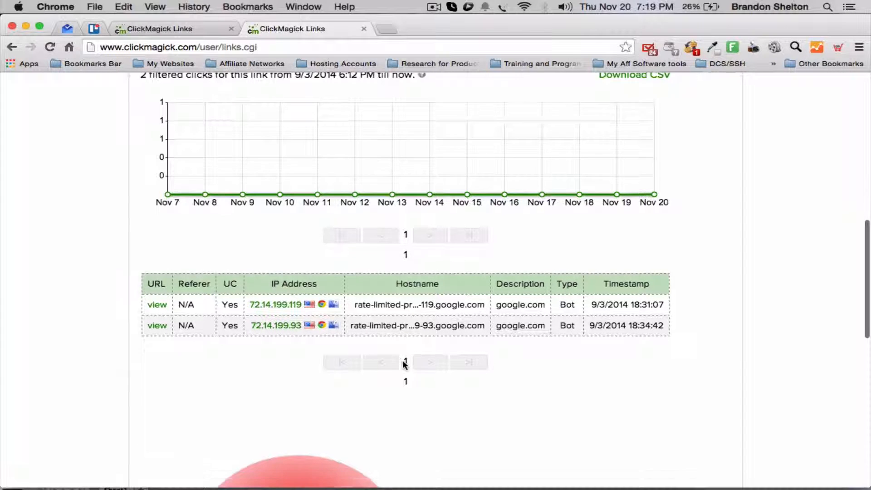
- Open the visitor history of the first IP address in the filtered clicks list and look through its entries
{"action": "left_click", "coordinate": [269, 298]}
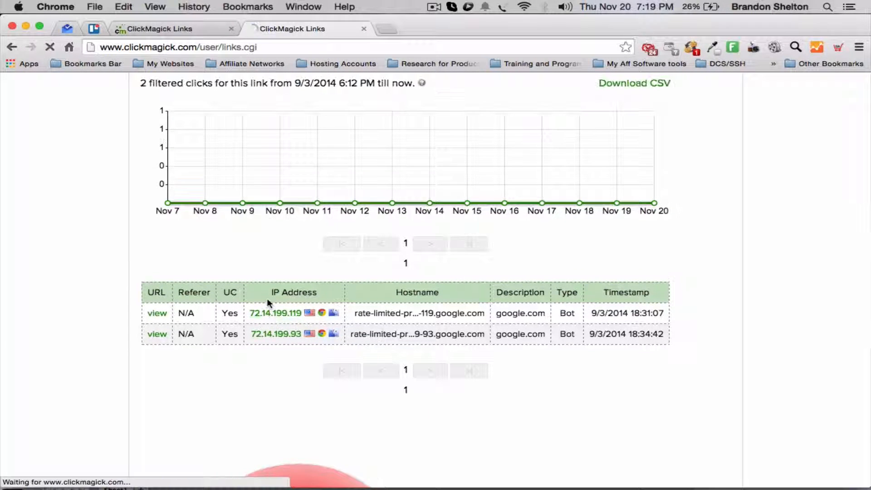
{"action": "scroll", "coordinate": [519, 202], "scroll_direction": "down", "scroll_amount": 3}
{"action": "scroll", "coordinate": [517, 196], "scroll_direction": "down", "scroll_amount": 10}
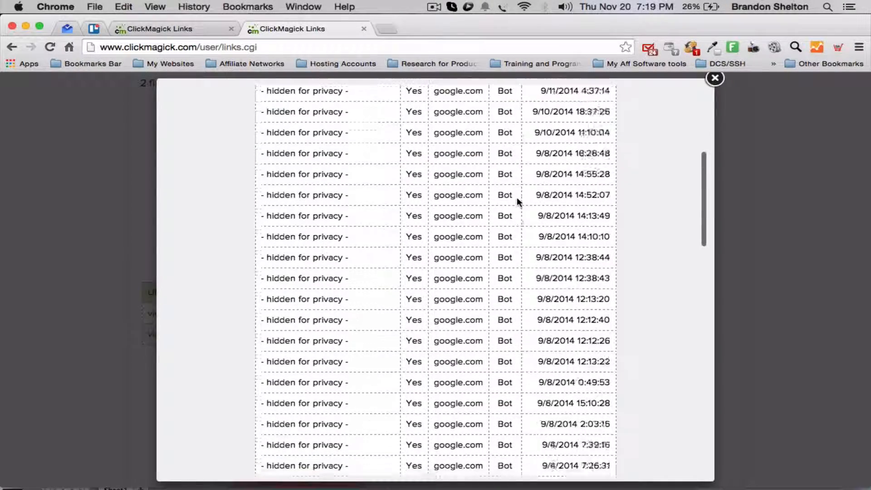
{"action": "scroll", "coordinate": [518, 197], "scroll_direction": "up", "scroll_amount": 8}
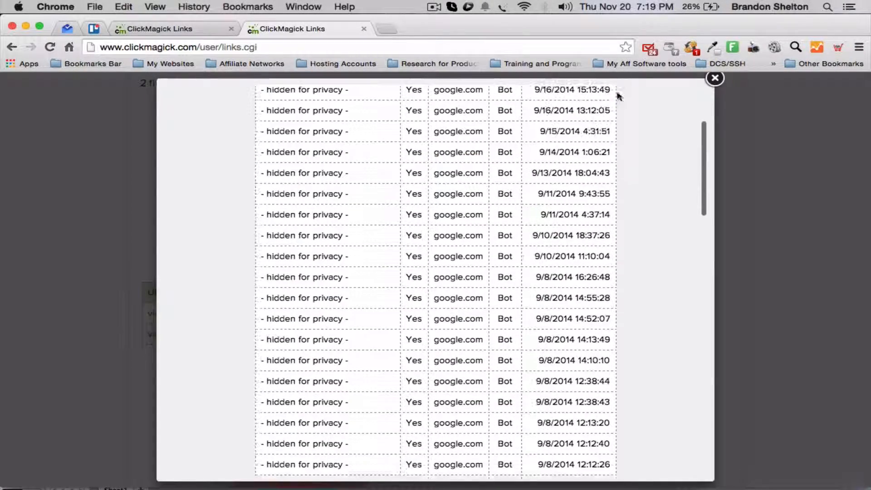
- Close the visitor history and collapse the filtered clicks report of the 9/3/14 1000c link
{"action": "left_click", "coordinate": [715, 78]}
{"action": "scroll", "coordinate": [165, 253], "scroll_direction": "up", "scroll_amount": 4}
{"action": "scroll", "coordinate": [165, 253], "scroll_direction": "up", "scroll_amount": 4}
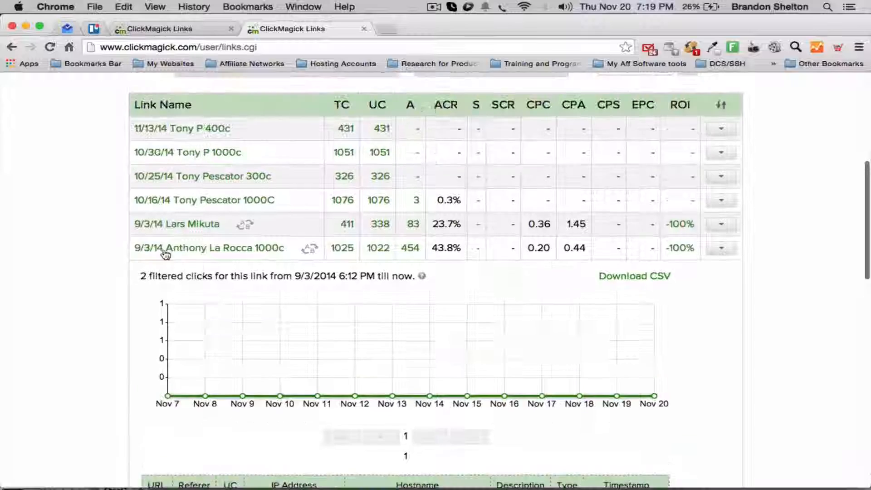
{"action": "left_click", "coordinate": [162, 258]}
{"action": "left_click", "coordinate": [163, 261]}
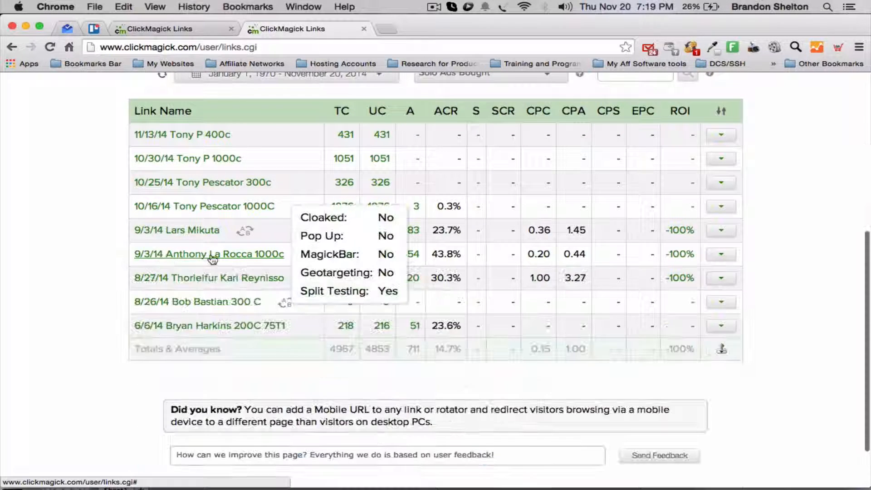
- Look over the new tracking link form and the table of Solo Ads Bought links
{"action": "scroll", "coordinate": [770, 258], "scroll_direction": "up", "scroll_amount": 7}
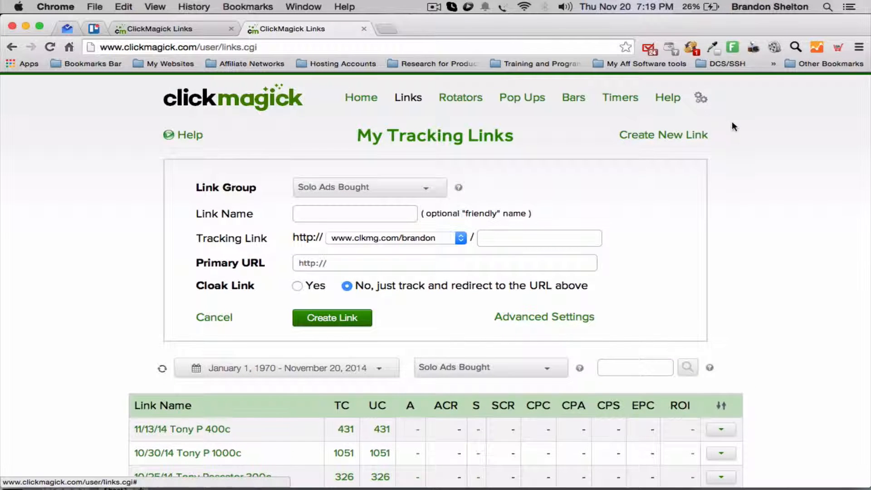
{"action": "scroll", "coordinate": [767, 277], "scroll_direction": "down", "scroll_amount": 6}
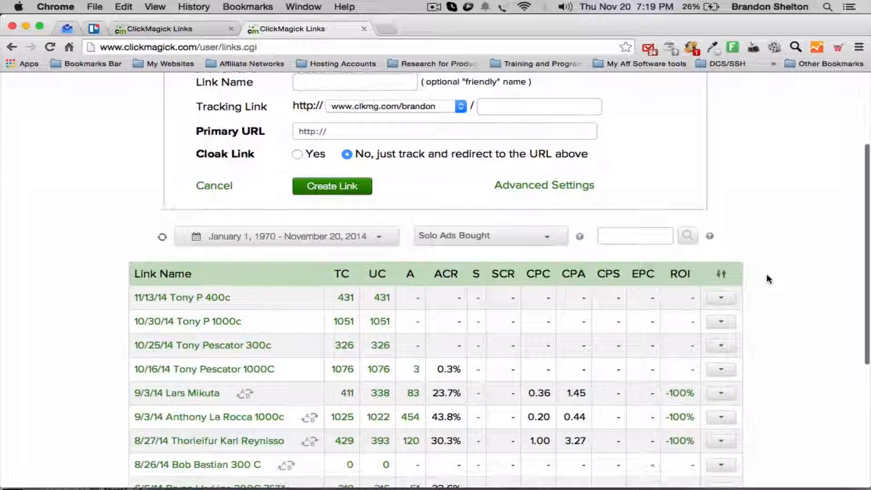
{"action": "scroll", "coordinate": [767, 276], "scroll_direction": "down", "scroll_amount": 2}
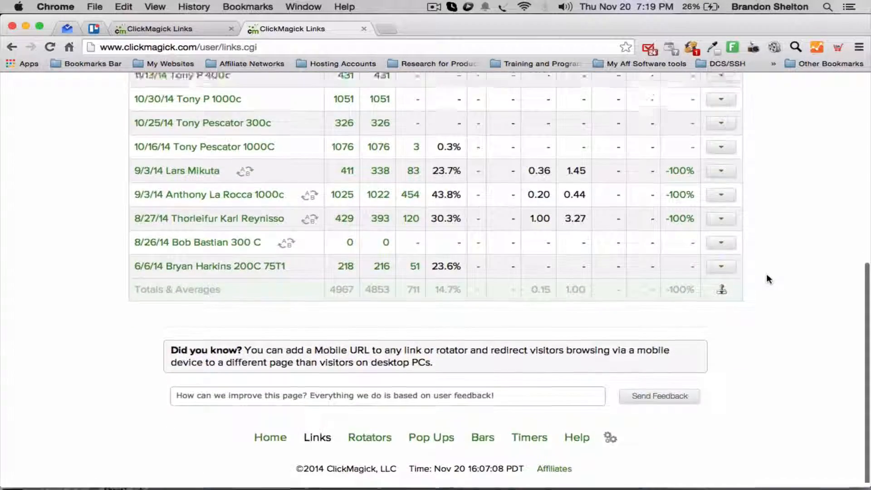
{"action": "scroll", "coordinate": [767, 276], "scroll_direction": "up", "scroll_amount": 8}
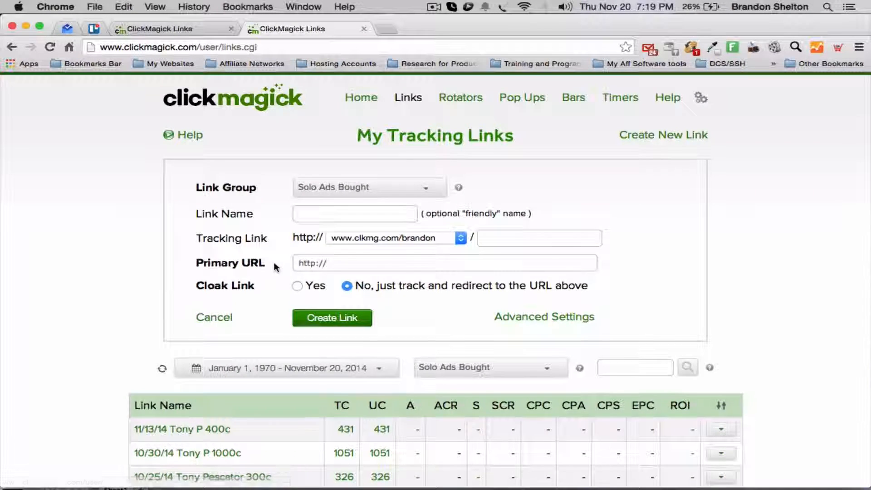
{"action": "scroll", "coordinate": [273, 263], "scroll_direction": "down", "scroll_amount": 5}
{"action": "scroll", "coordinate": [275, 267], "scroll_direction": "down", "scroll_amount": 2}
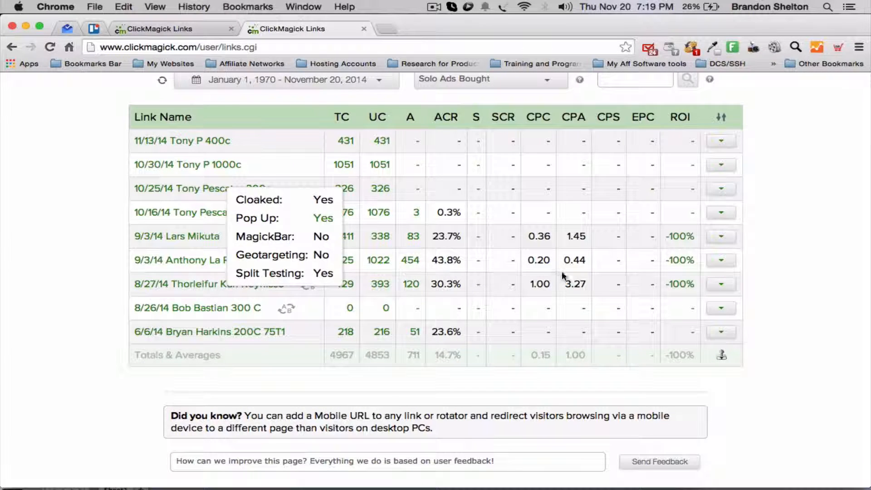
{"action": "scroll", "coordinate": [550, 271], "scroll_direction": "down", "scroll_amount": 1}
- Open the split testing settings of the 9/3/14 1000c link and examine its split URLs, weights and winner alert option
{"action": "left_click", "coordinate": [721, 217]}
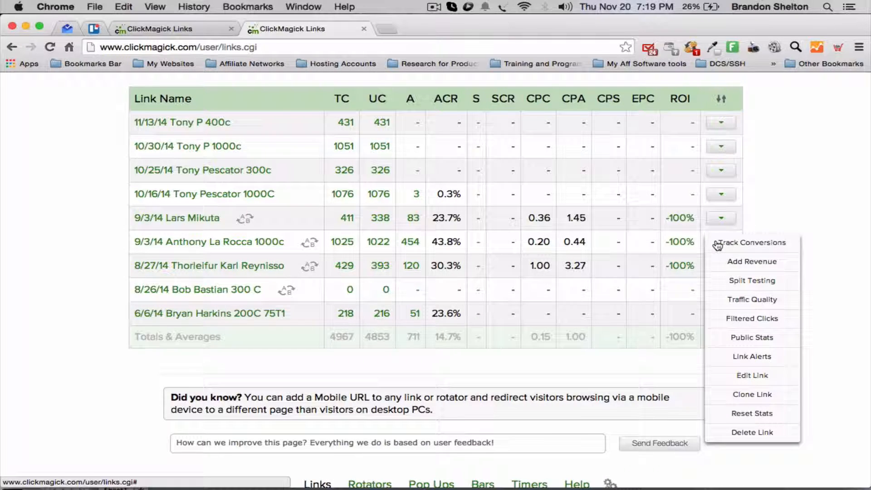
{"action": "left_click", "coordinate": [741, 280]}
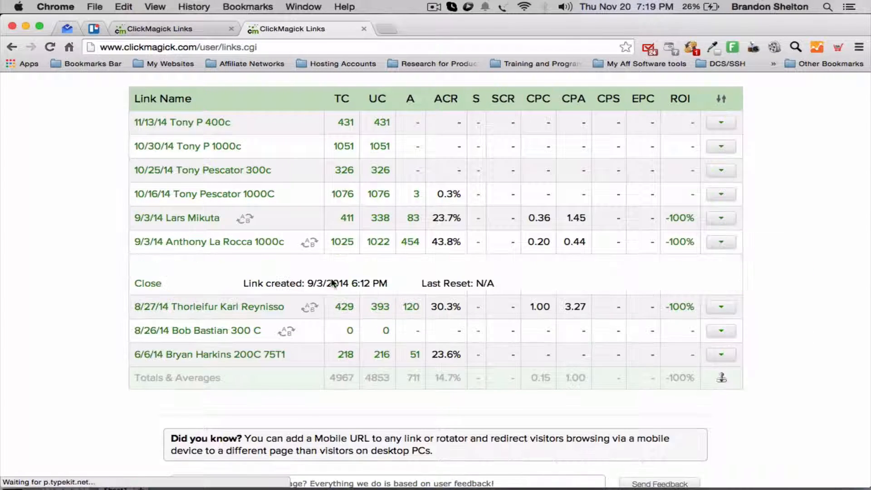
{"action": "scroll", "coordinate": [154, 304], "scroll_direction": "down", "scroll_amount": 5}
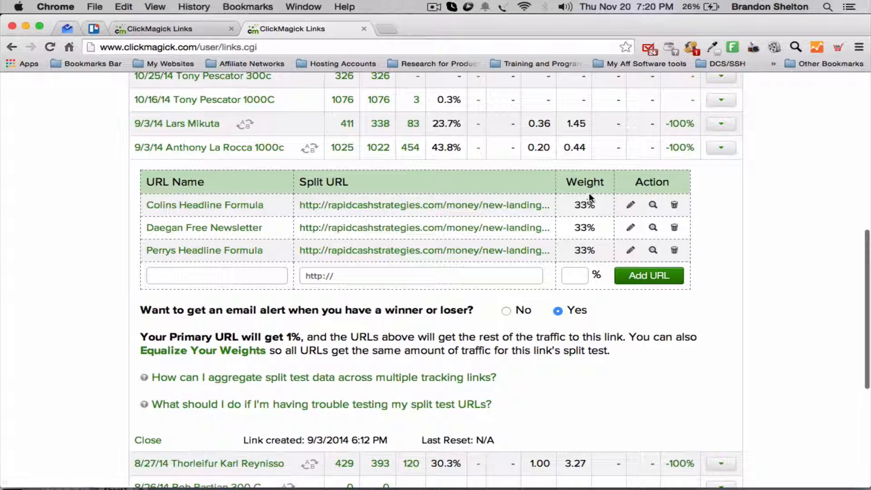
{"action": "scroll", "coordinate": [293, 235], "scroll_direction": "up", "scroll_amount": 2}
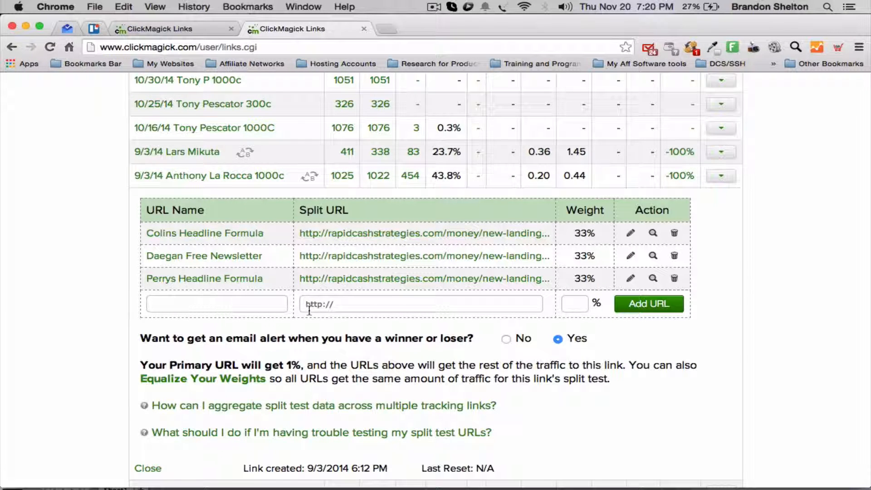
{"action": "mouse_move", "coordinate": [257, 179]}
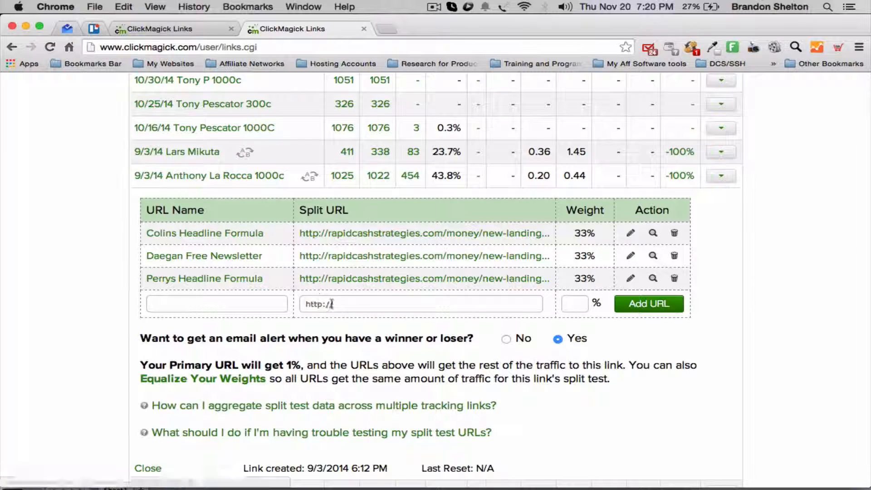
{"action": "scroll", "coordinate": [271, 218], "scroll_direction": "up", "scroll_amount": 1}
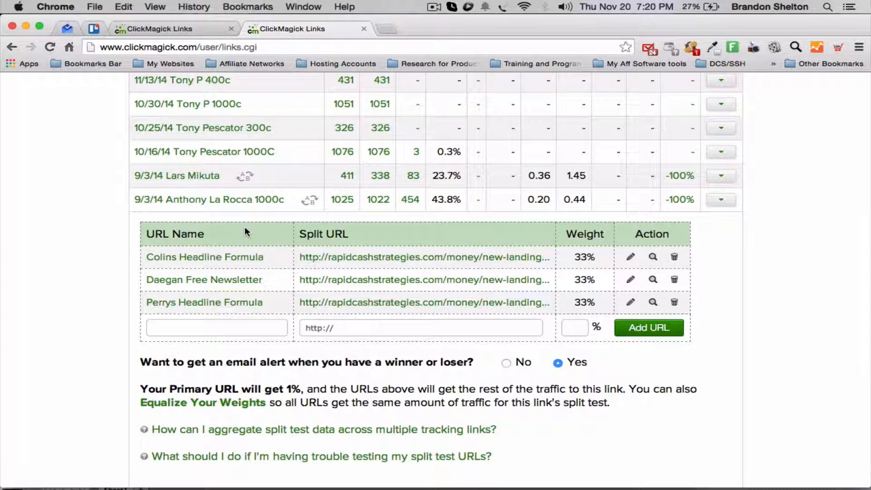
{"action": "scroll", "coordinate": [244, 227], "scroll_direction": "down", "scroll_amount": 4}
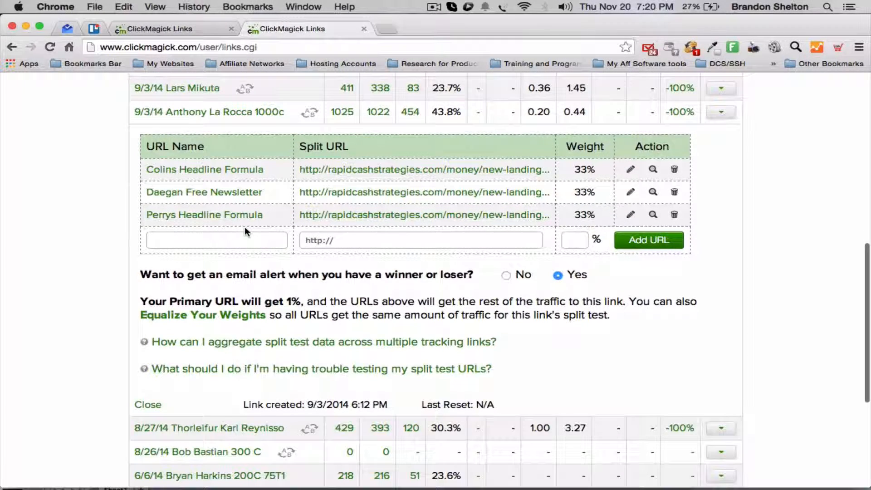
{"action": "scroll", "coordinate": [263, 281], "scroll_direction": "up", "scroll_amount": 3}
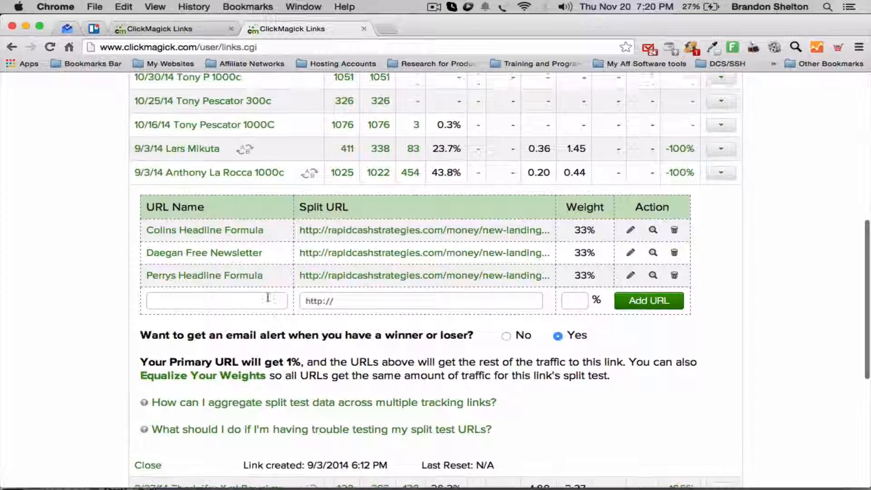
{"action": "scroll", "coordinate": [269, 298], "scroll_direction": "up", "scroll_amount": 1}
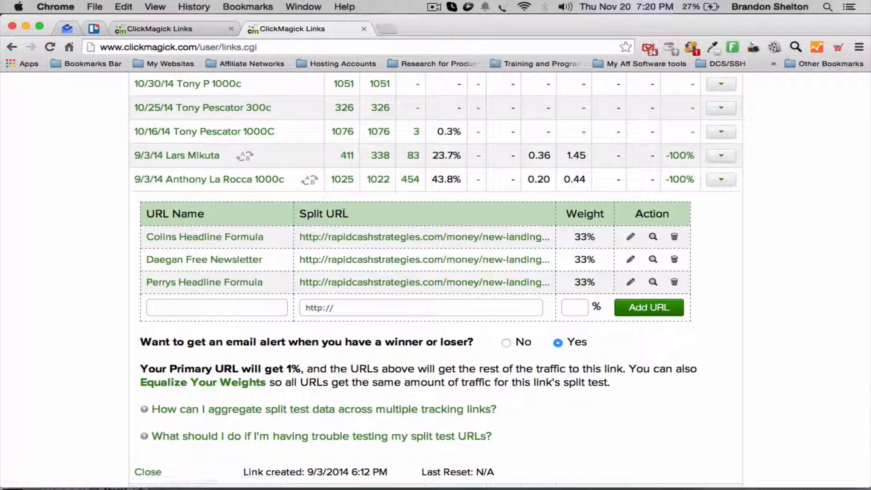
- Open the unique clicks report of the 9/3/14 1000c link and view its graph and click list
{"action": "left_click", "coordinate": [374, 181]}
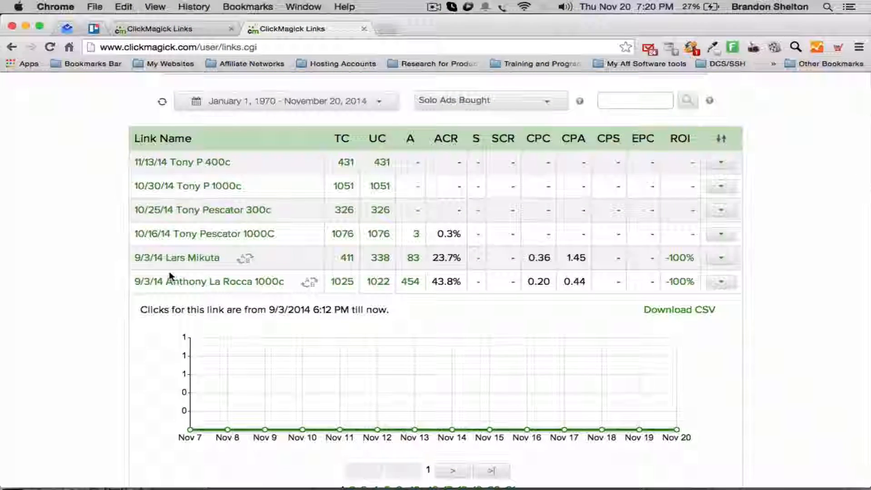
{"action": "mouse_move", "coordinate": [186, 285]}
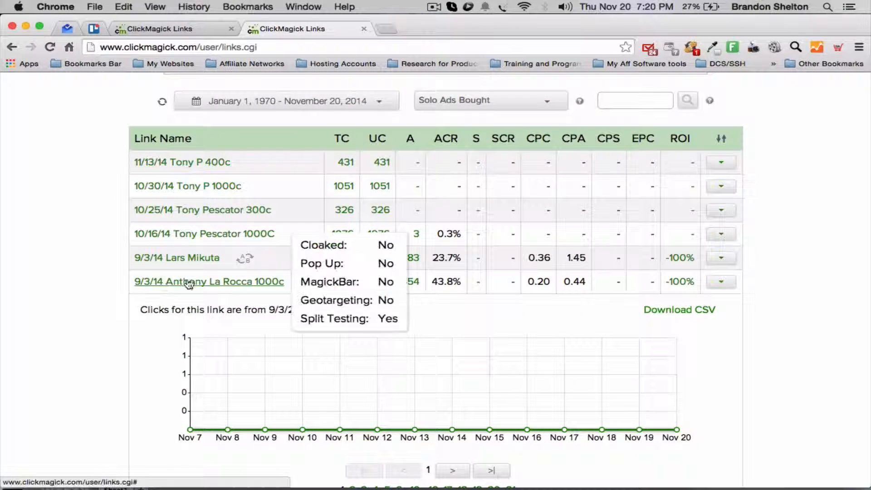
{"action": "scroll", "coordinate": [217, 290], "scroll_direction": "down", "scroll_amount": 3}
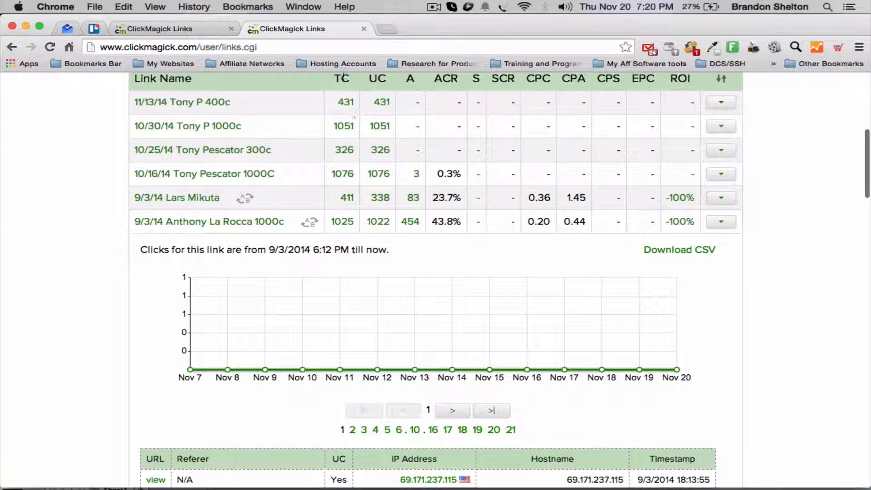
- Open the total clicks breakdown of the 9/3/14 1000c link and review the figures for its primary and split-test URLs
{"action": "left_click", "coordinate": [345, 225]}
{"action": "scroll", "coordinate": [345, 226], "scroll_direction": "down", "scroll_amount": 5}
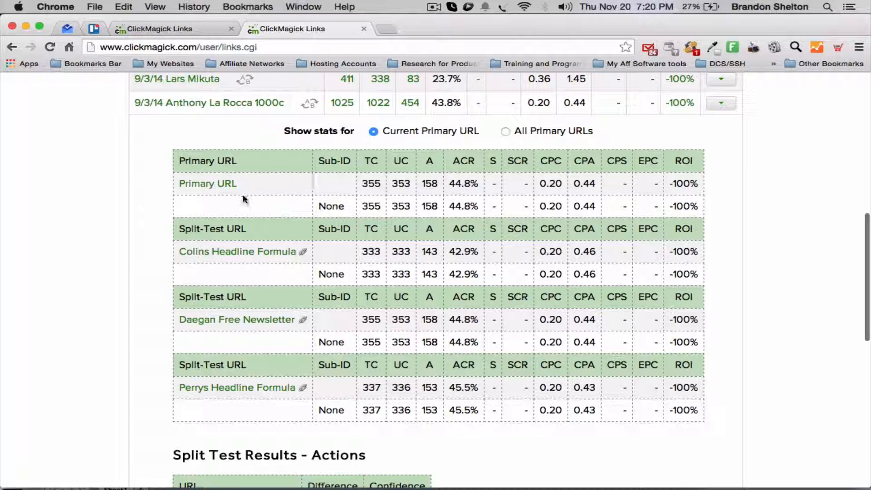
{"action": "scroll", "coordinate": [335, 205], "scroll_direction": "up", "scroll_amount": 1}
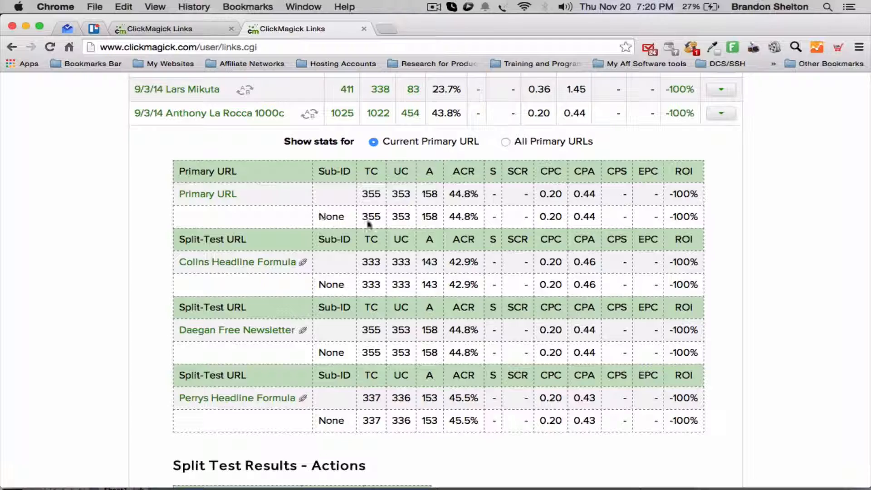
- Examine the Split Test Results - Actions differences and confidence levels and compare them with each URL's conversion figures
{"action": "scroll", "coordinate": [377, 217], "scroll_direction": "down", "scroll_amount": 10}
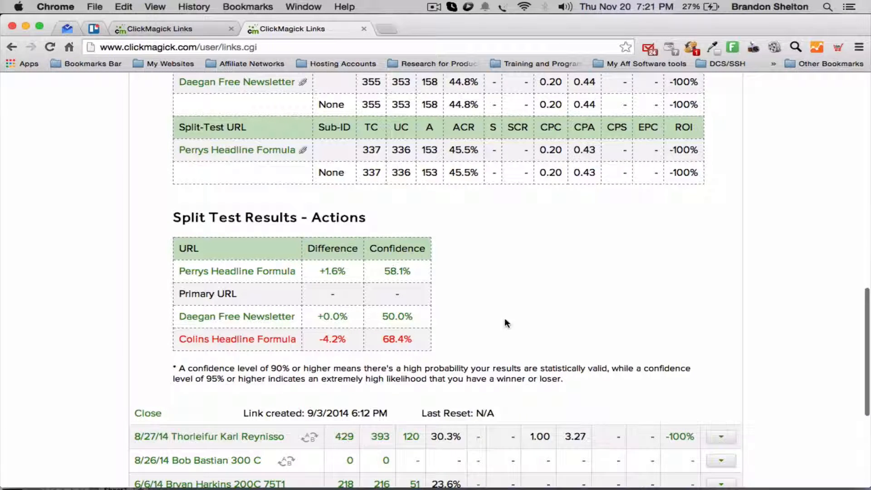
{"action": "scroll", "coordinate": [507, 323], "scroll_direction": "up", "scroll_amount": 10}
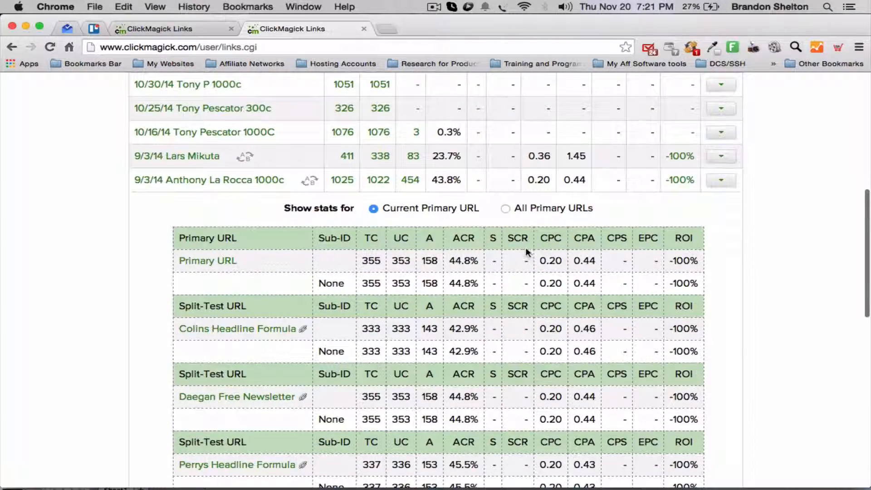
{"action": "scroll", "coordinate": [526, 249], "scroll_direction": "down", "scroll_amount": 8}
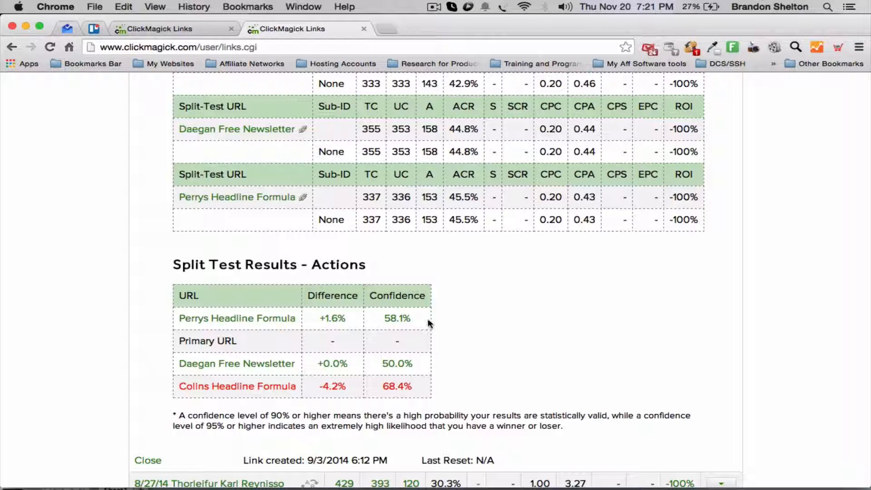
{"action": "scroll", "coordinate": [486, 316], "scroll_direction": "up", "scroll_amount": 1}
{"action": "scroll", "coordinate": [486, 317], "scroll_direction": "up", "scroll_amount": 5}
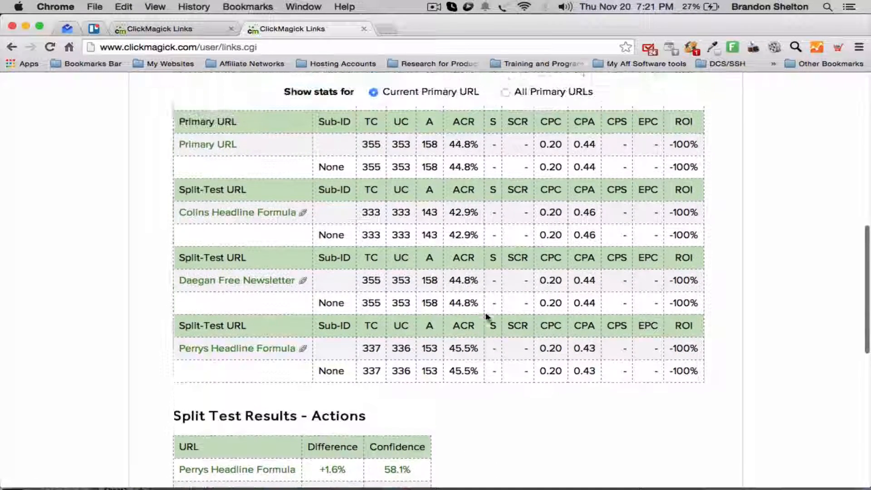
{"action": "scroll", "coordinate": [488, 315], "scroll_direction": "down", "scroll_amount": 6}
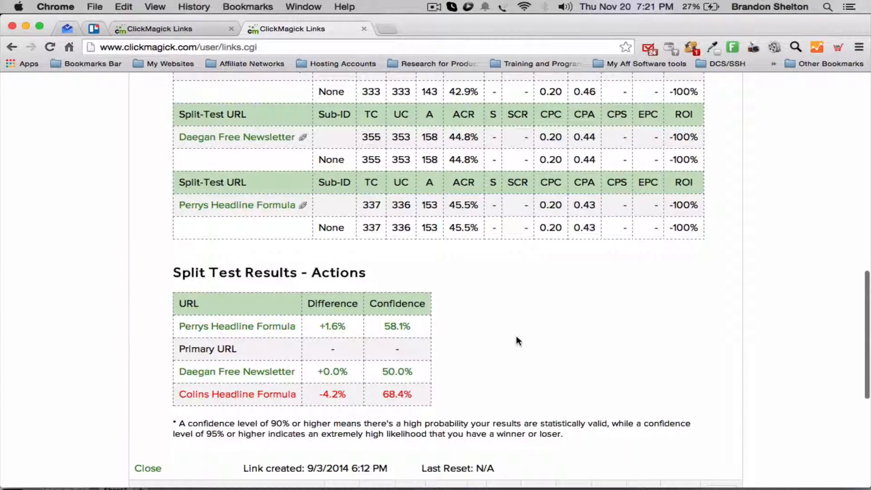
{"action": "scroll", "coordinate": [517, 341], "scroll_direction": "up", "scroll_amount": 2}
{"action": "scroll", "coordinate": [517, 341], "scroll_direction": "up", "scroll_amount": 3}
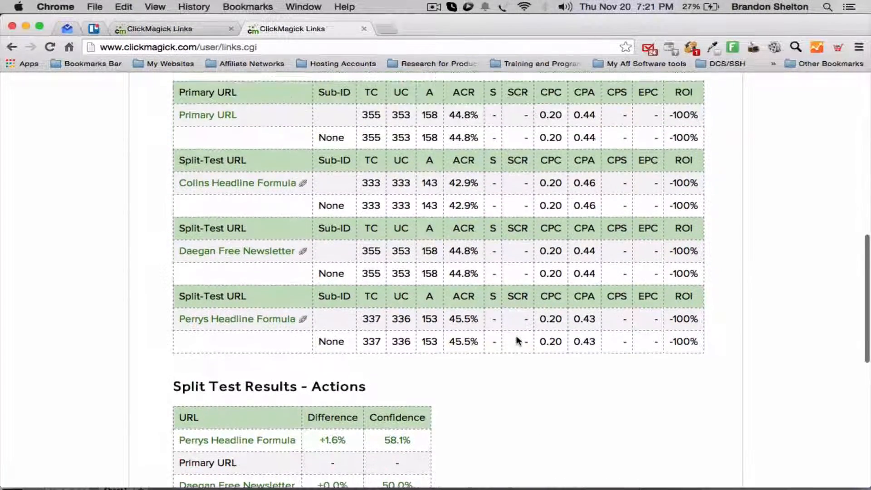
{"action": "scroll", "coordinate": [772, 317], "scroll_direction": "up", "scroll_amount": 1}
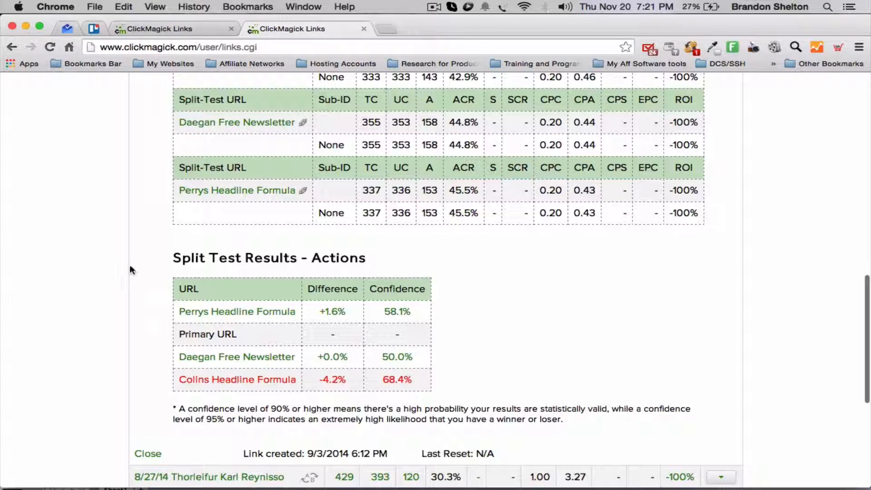
{"action": "scroll", "coordinate": [132, 292], "scroll_direction": "up", "scroll_amount": 2}
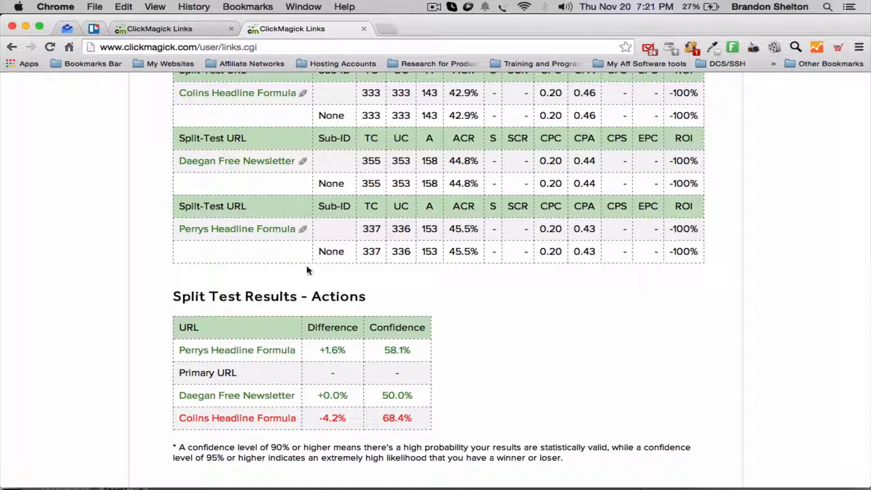
{"action": "scroll", "coordinate": [143, 275], "scroll_direction": "down", "scroll_amount": 1}
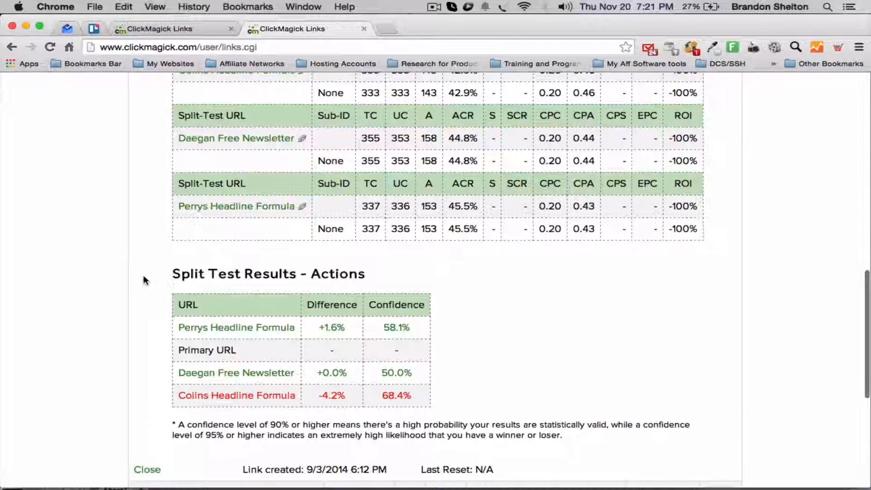
{"action": "scroll", "coordinate": [143, 275], "scroll_direction": "up", "scroll_amount": 2}
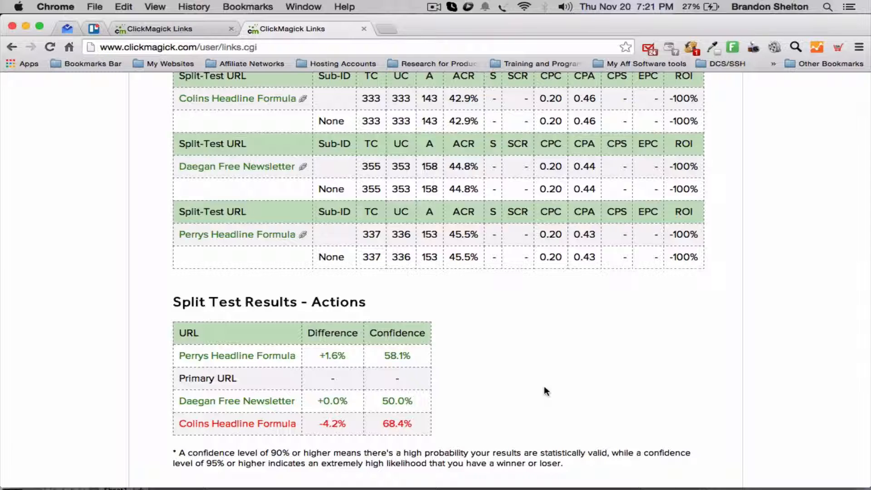
{"action": "scroll", "coordinate": [544, 387], "scroll_direction": "down", "scroll_amount": 2}
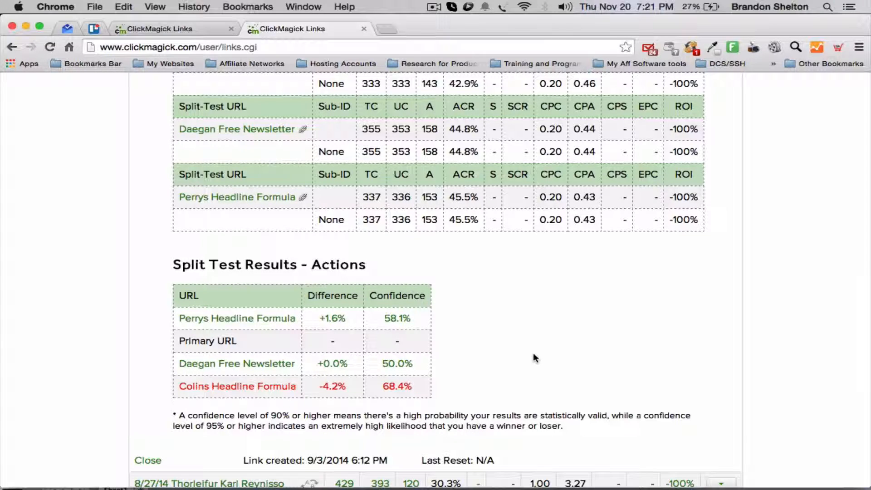
- Open the advanced settings of the new link form and review the options from Front End and SmartSwap to Geotargeting and Backup URL
{"action": "scroll", "coordinate": [529, 350], "scroll_direction": "up", "scroll_amount": 15}
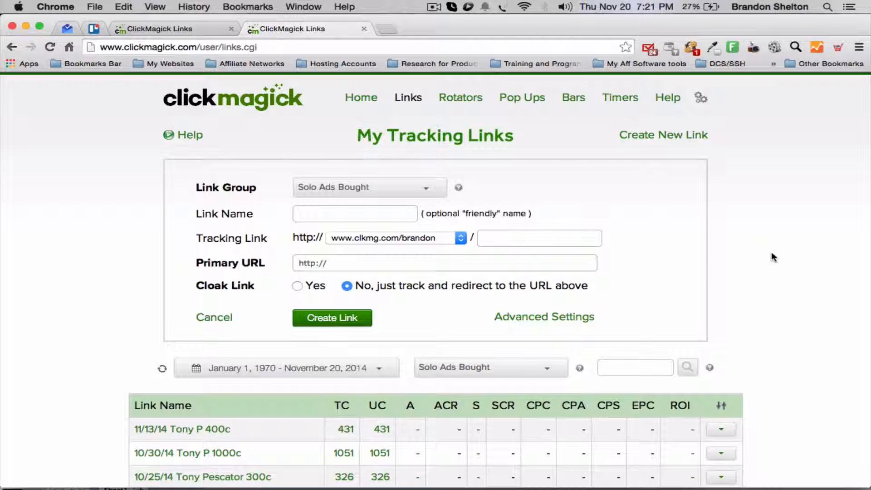
{"action": "left_click", "coordinate": [554, 321]}
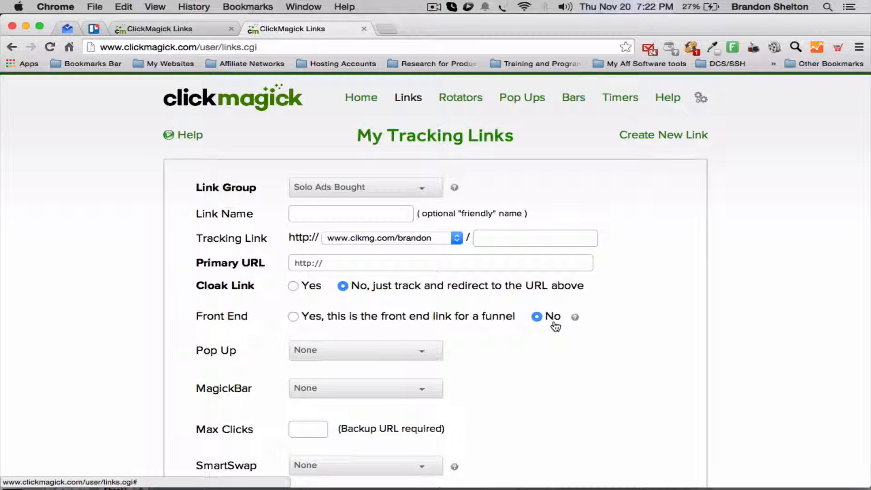
{"action": "scroll", "coordinate": [554, 324], "scroll_direction": "down", "scroll_amount": 5}
{"action": "scroll", "coordinate": [356, 311], "scroll_direction": "down", "scroll_amount": 3}
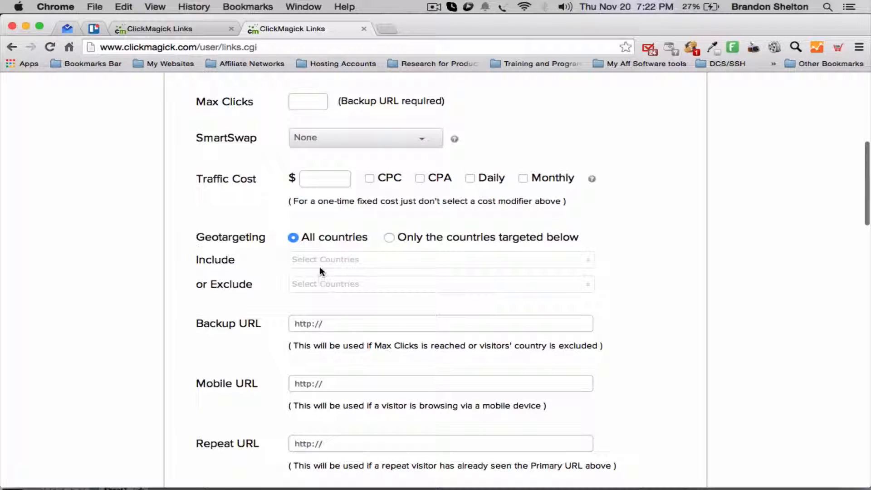
{"action": "scroll", "coordinate": [320, 268], "scroll_direction": "down", "scroll_amount": 2}
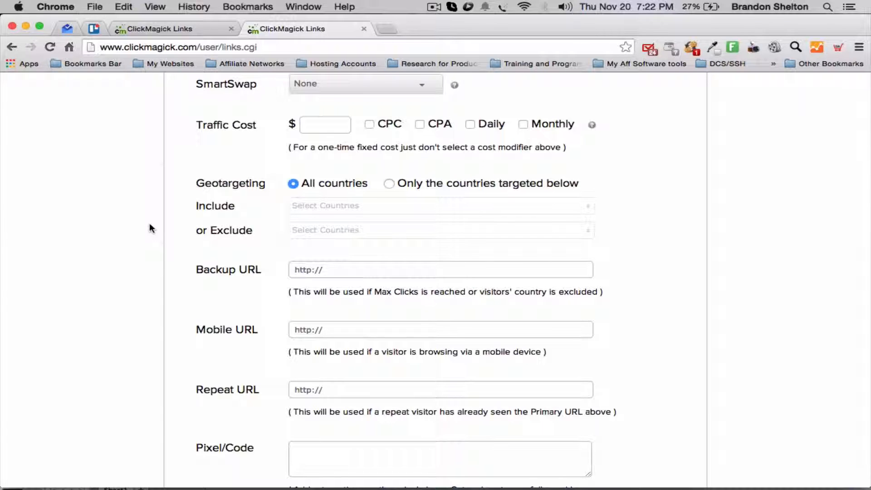
{"action": "scroll", "coordinate": [150, 224], "scroll_direction": "down", "scroll_amount": 2}
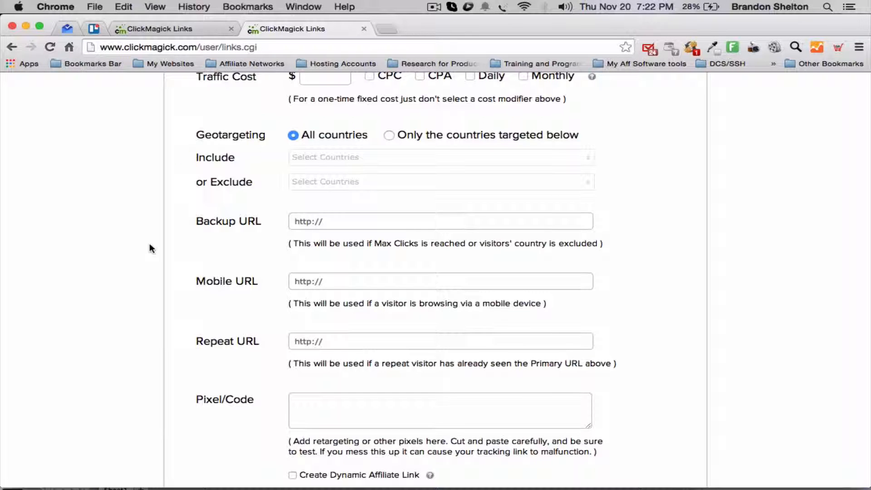
{"action": "scroll", "coordinate": [305, 276], "scroll_direction": "down", "scroll_amount": 1}
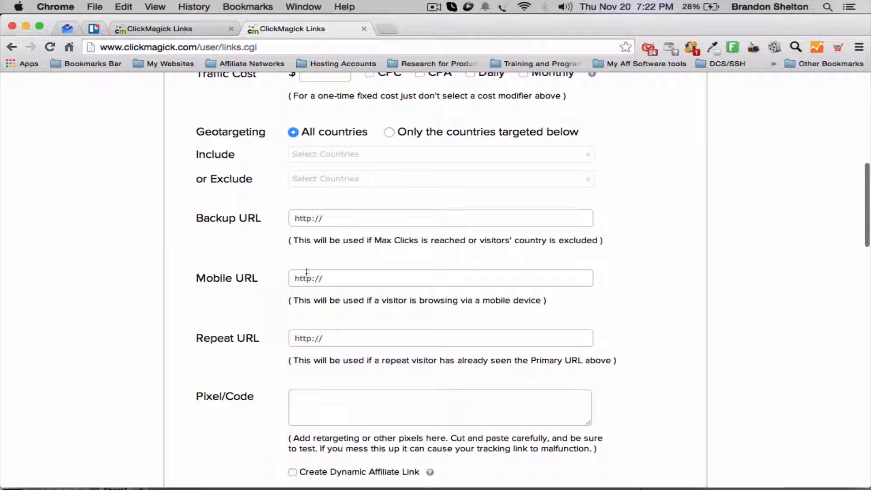
- Examine the Mobile URL, Repeat URL, Pixel/Code and Notes fields of the new link form, and return to its beginning
{"action": "left_click", "coordinate": [338, 278]}
{"action": "scroll", "coordinate": [256, 286], "scroll_direction": "down", "scroll_amount": 1}
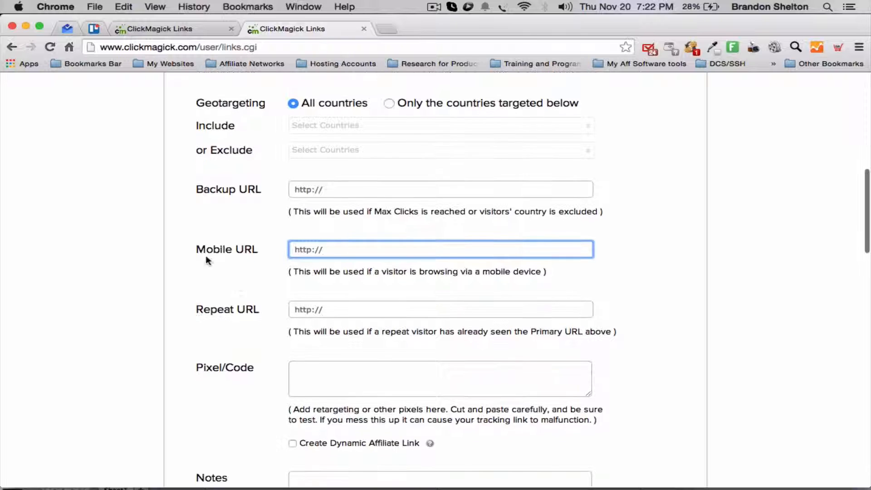
{"action": "scroll", "coordinate": [248, 252], "scroll_direction": "down", "scroll_amount": 2}
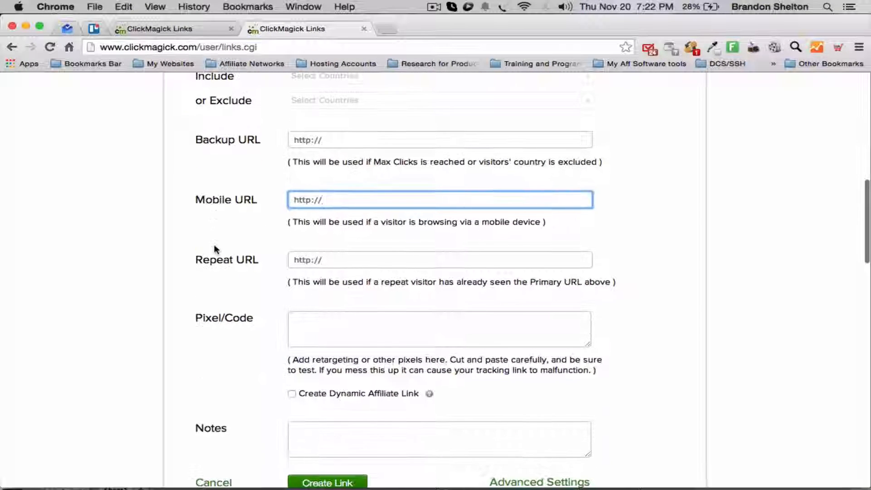
{"action": "scroll", "coordinate": [214, 211], "scroll_direction": "down", "scroll_amount": 2}
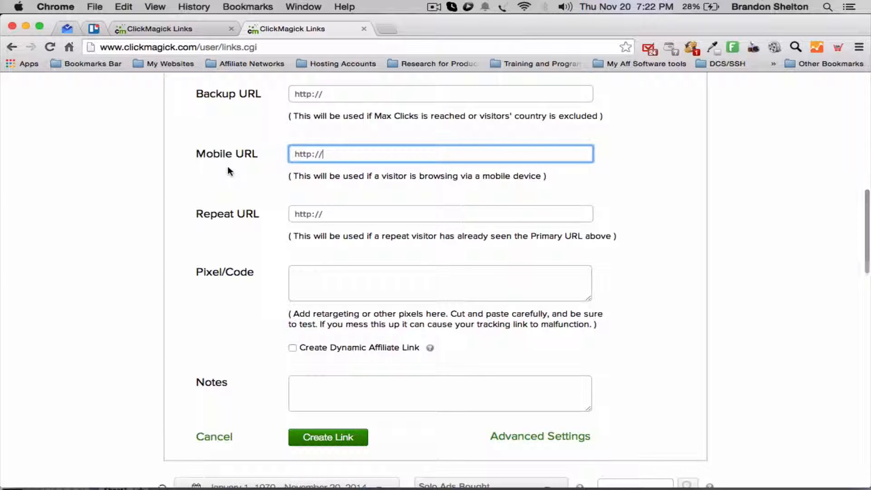
{"action": "scroll", "coordinate": [229, 171], "scroll_direction": "up", "scroll_amount": 8}
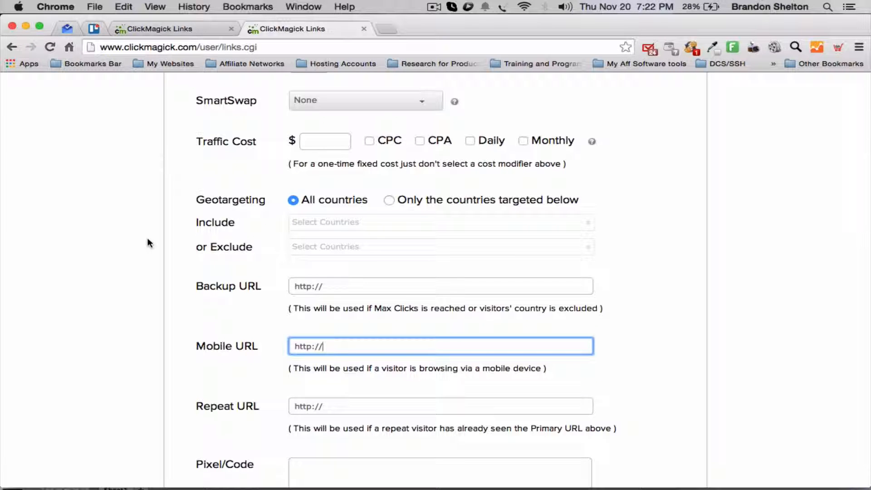
{"action": "scroll", "coordinate": [148, 242], "scroll_direction": "up", "scroll_amount": 10}
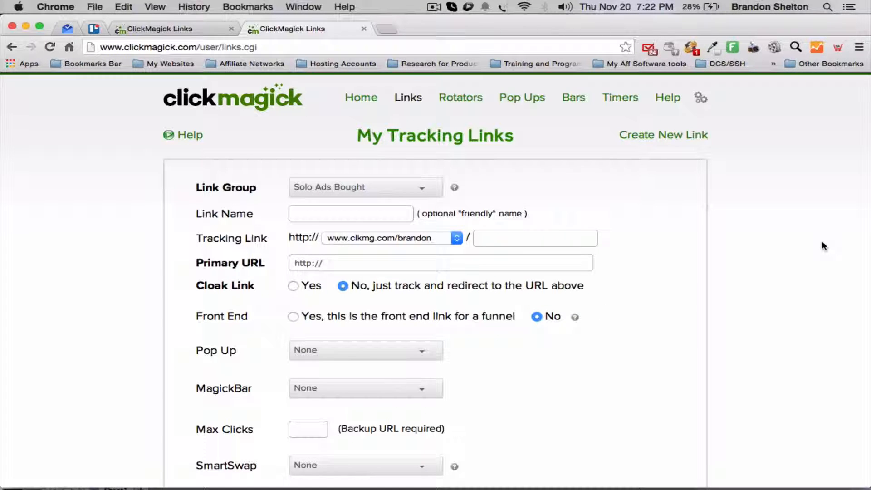
{"action": "right_click", "coordinate": [277, 101]}
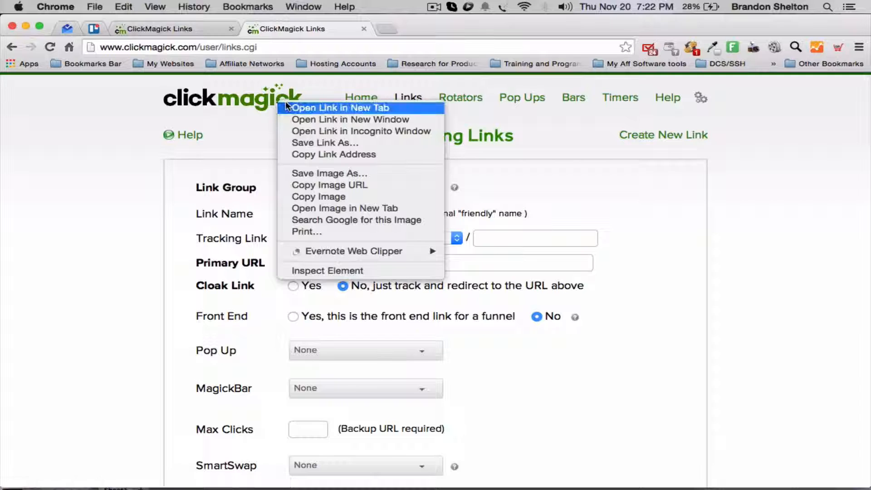
{"action": "left_click", "coordinate": [287, 107]}
{"action": "left_click", "coordinate": [415, 28]}
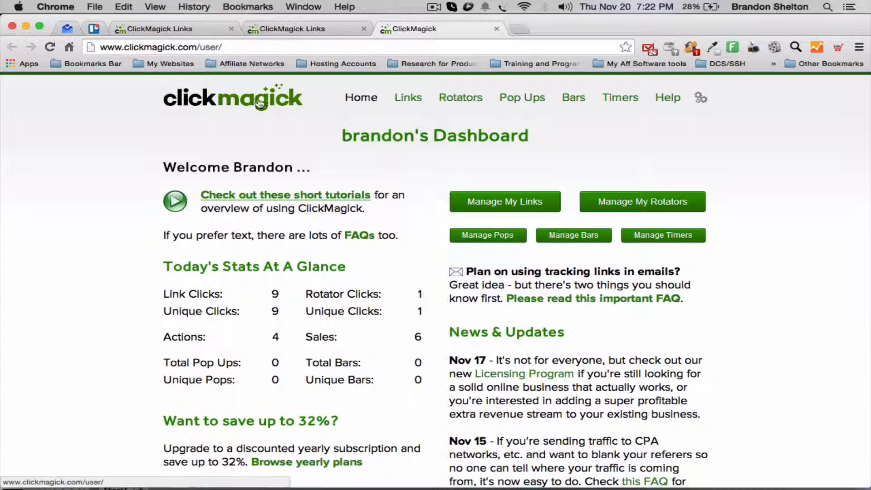
{"action": "left_click", "coordinate": [259, 102]}
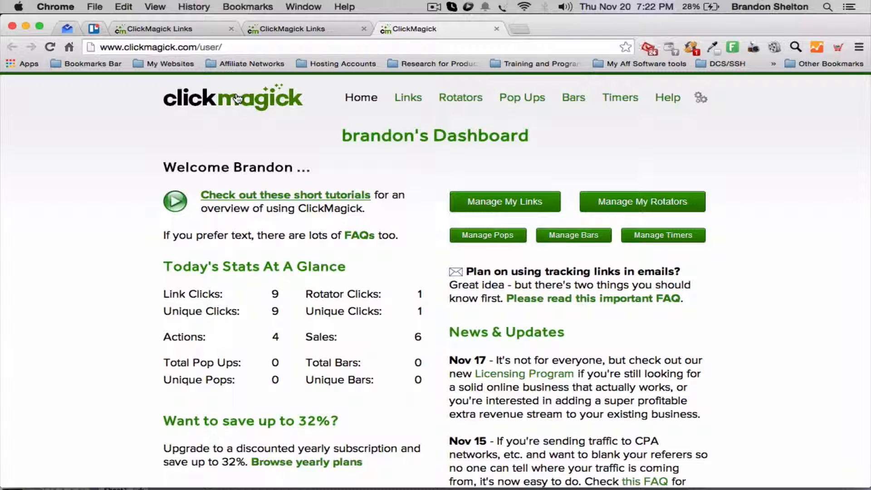
{"action": "left_click", "coordinate": [241, 49]}
{"action": "left_click", "coordinate": [241, 49]}
{"action": "key", "text": "BackSpace"}
{"action": "key", "text": "BackSpace"}
{"action": "key", "text": "BackSpace"}
{"action": "key", "text": "BackSpace"}
{"action": "key", "text": "BackSpace"}
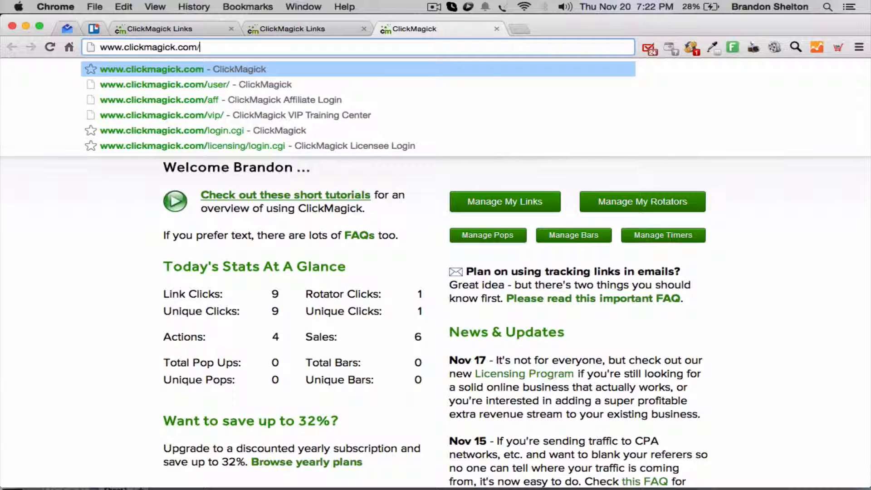
{"action": "key", "text": "Return"}
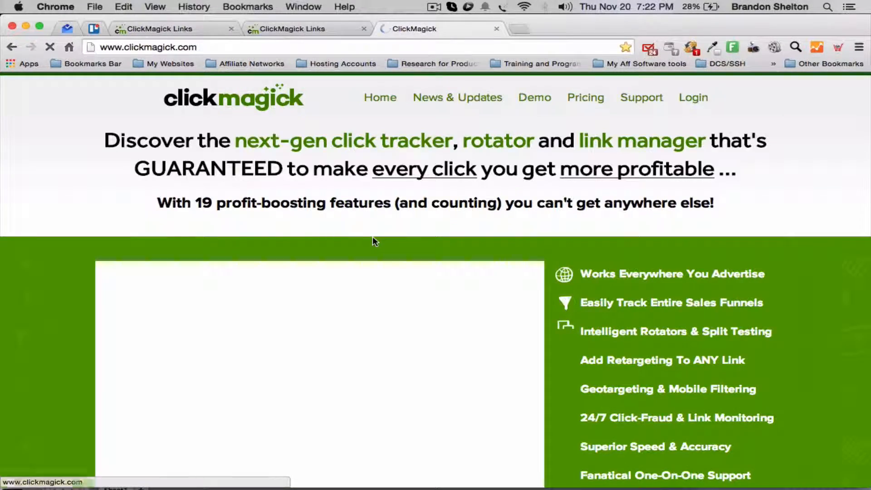
- Look through the homepage's feature descriptions, supported advertising platforms and user testimonials, including the "Here's Some More PROOF from Our Users" section
{"action": "scroll", "coordinate": [312, 217], "scroll_direction": "down", "scroll_amount": 20}
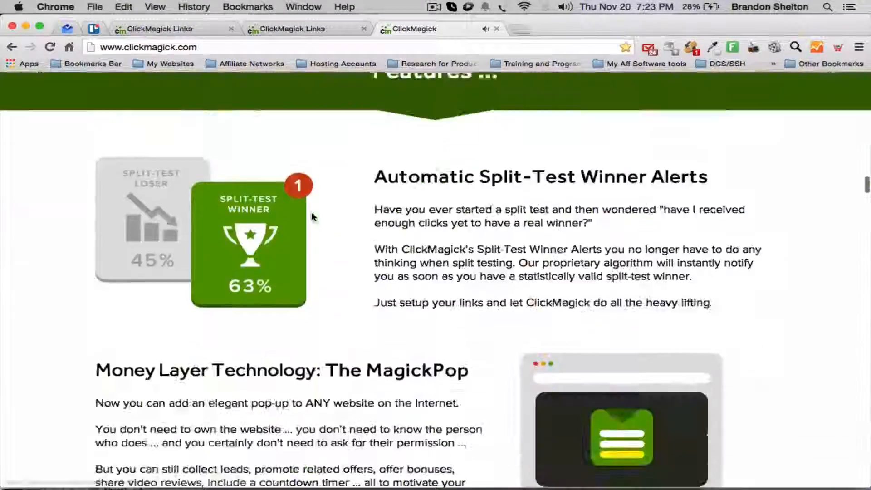
{"action": "scroll", "coordinate": [312, 216], "scroll_direction": "up", "scroll_amount": 20}
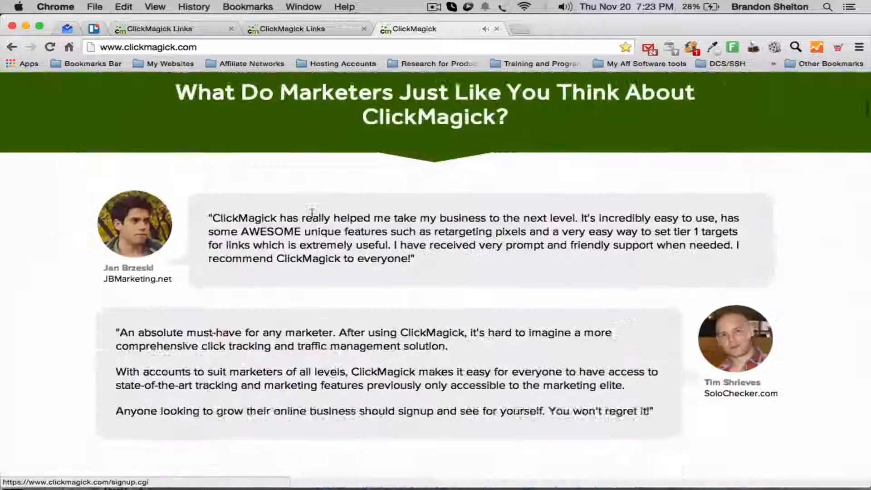
{"action": "scroll", "coordinate": [312, 212], "scroll_direction": "down", "scroll_amount": 3}
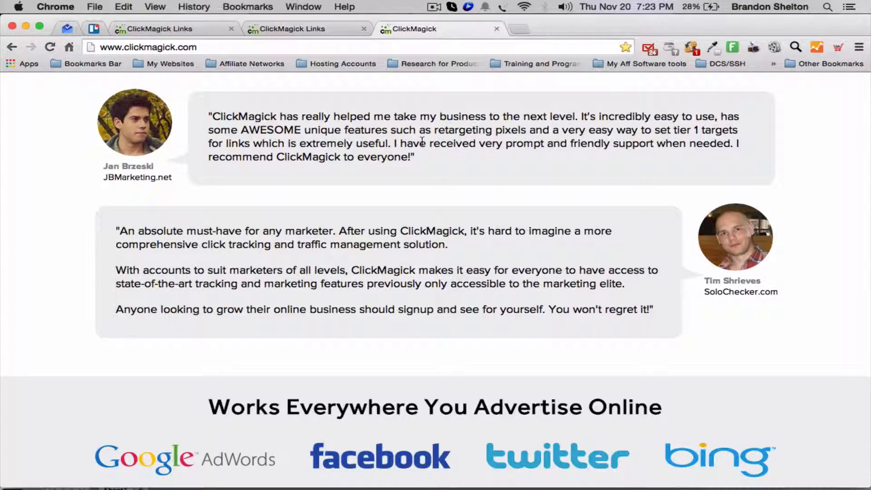
{"action": "scroll", "coordinate": [423, 141], "scroll_direction": "down", "scroll_amount": 4}
{"action": "scroll", "coordinate": [422, 145], "scroll_direction": "down", "scroll_amount": 20}
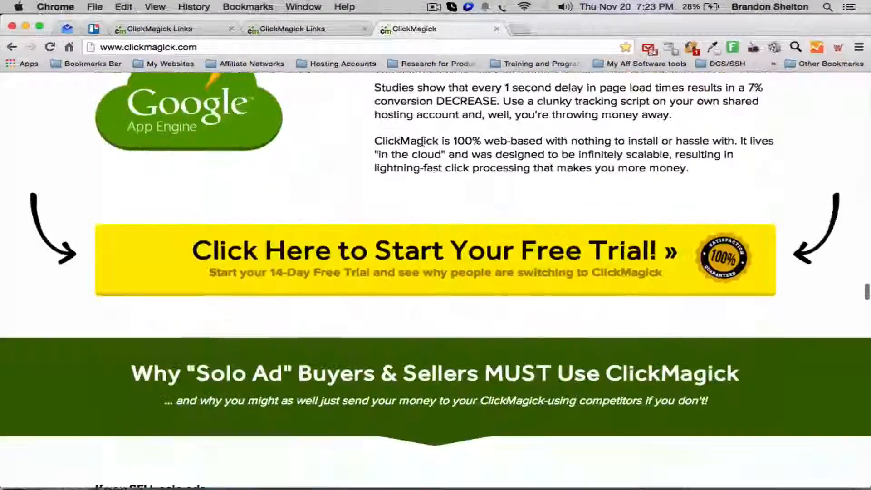
{"action": "scroll", "coordinate": [422, 141], "scroll_direction": "down", "scroll_amount": 20}
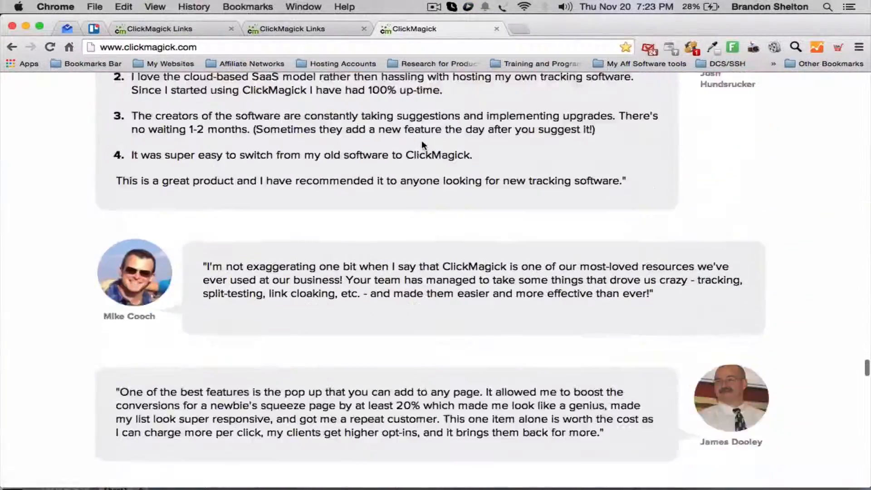
{"action": "scroll", "coordinate": [422, 142], "scroll_direction": "up", "scroll_amount": 8}
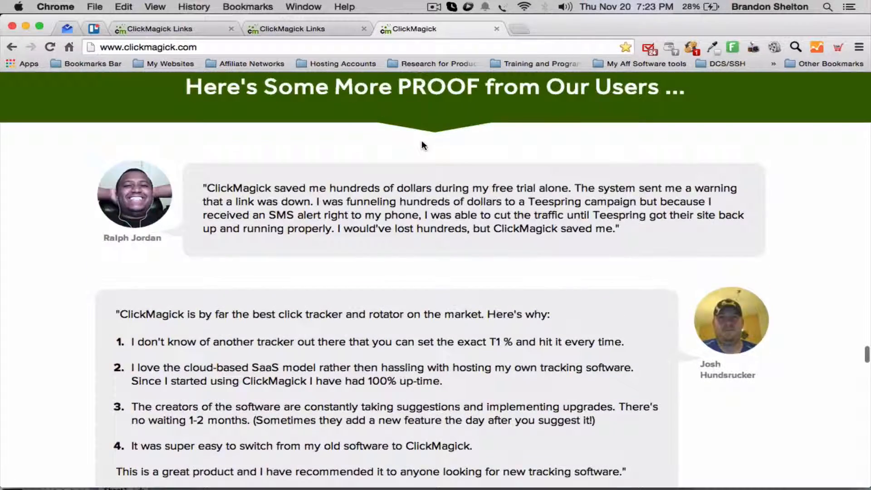
{"action": "scroll", "coordinate": [422, 145], "scroll_direction": "down", "scroll_amount": 3}
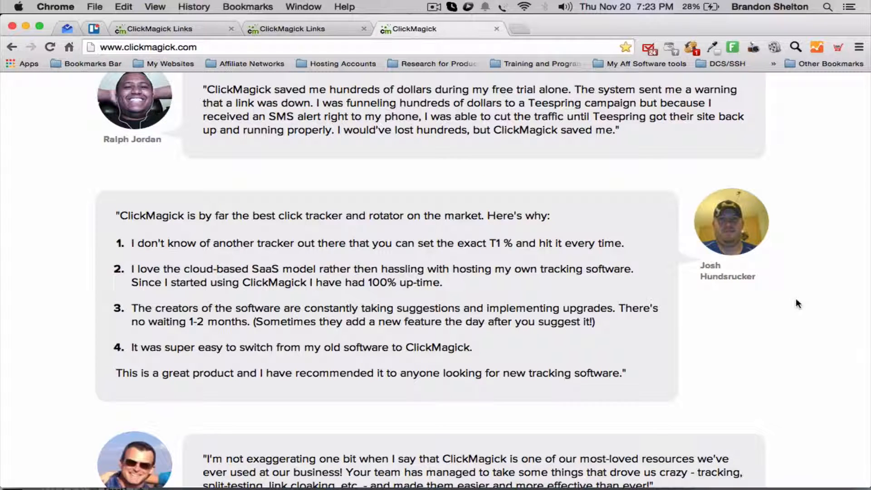
{"action": "scroll", "coordinate": [796, 299], "scroll_direction": "up", "scroll_amount": 1}
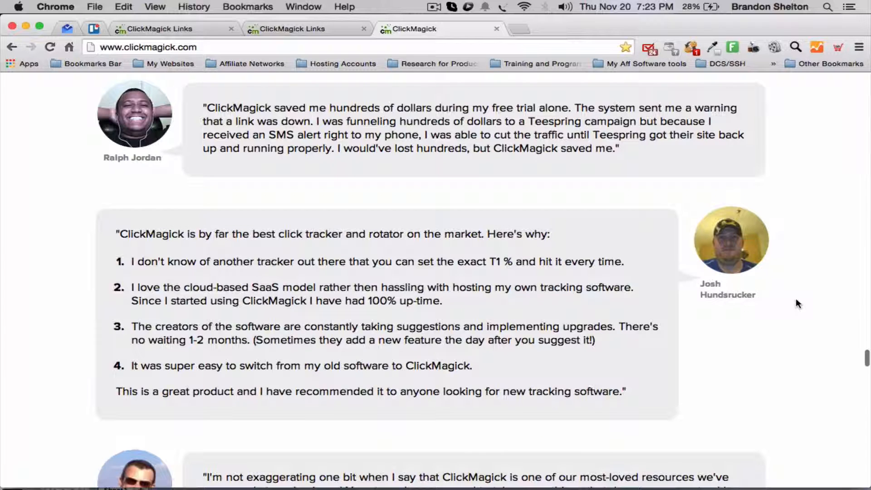
{"action": "scroll", "coordinate": [796, 298], "scroll_direction": "up", "scroll_amount": 1}
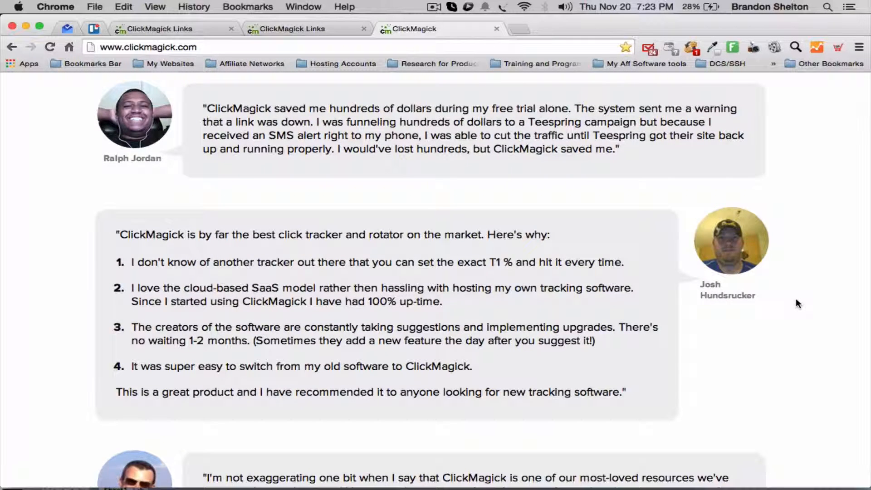
- Open the homepage's News & Updates page in a new tab and switch to it
{"action": "scroll", "coordinate": [796, 299], "scroll_direction": "up", "scroll_amount": 20}
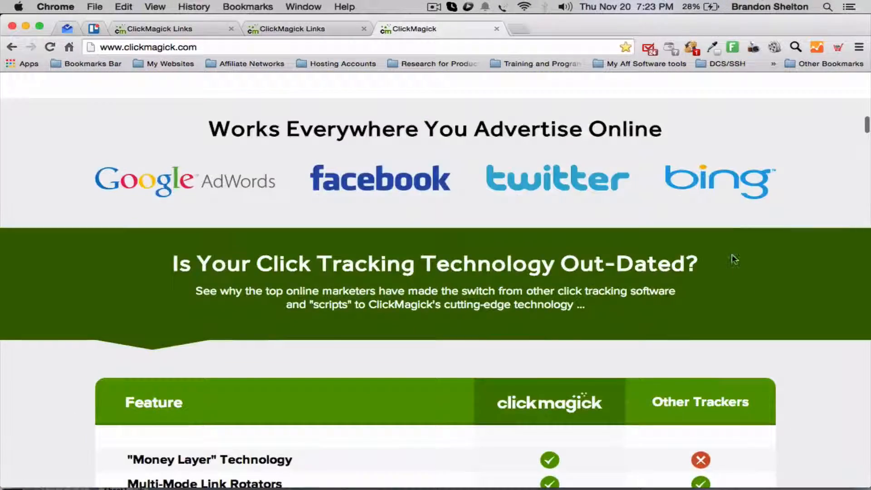
{"action": "scroll", "coordinate": [732, 257], "scroll_direction": "up", "scroll_amount": 10}
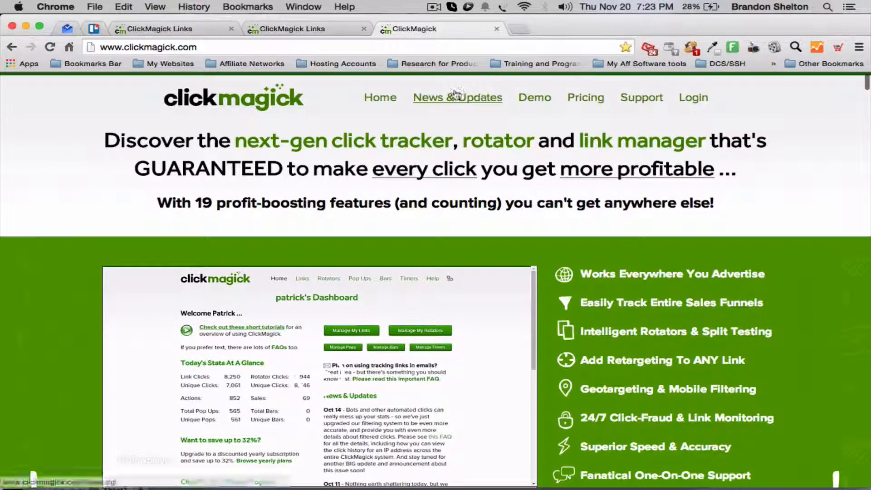
{"action": "right_click", "coordinate": [456, 95]}
{"action": "left_click", "coordinate": [508, 97]}
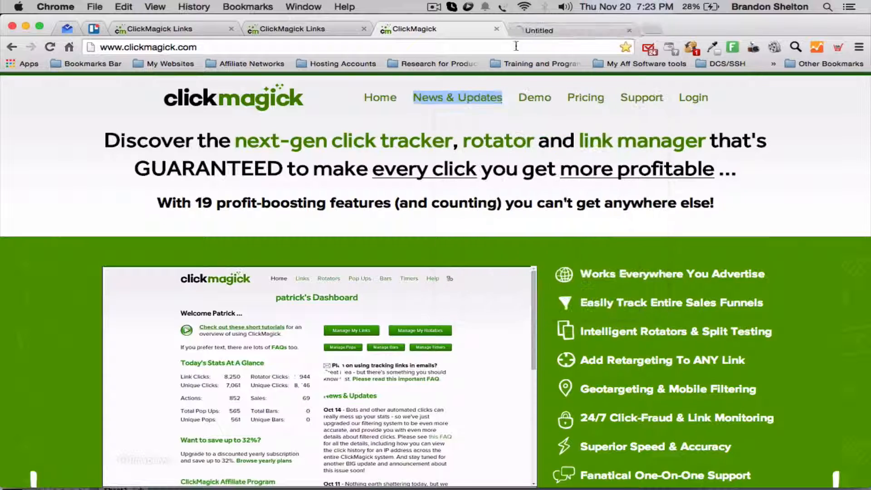
{"action": "left_click", "coordinate": [534, 29]}
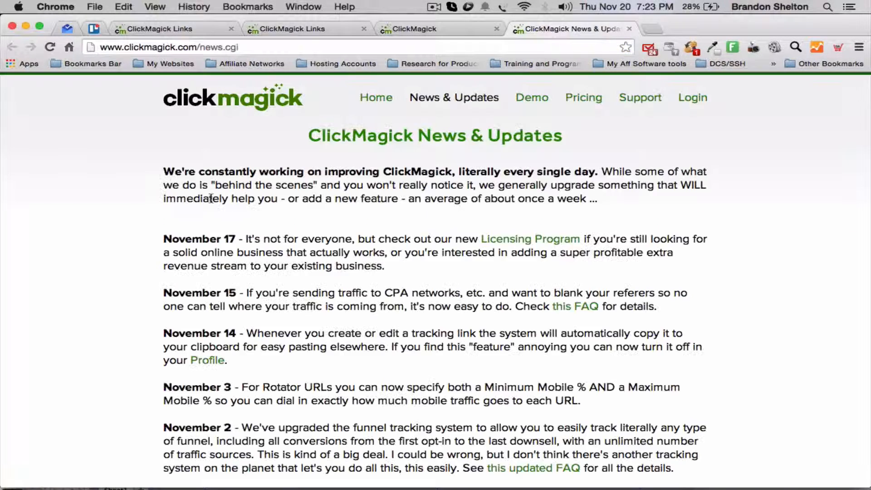
- Review the dated entries on the ClickMagick News & Updates page, from November 17 back through the September updates
{"action": "scroll", "coordinate": [194, 202], "scroll_direction": "down", "scroll_amount": 3}
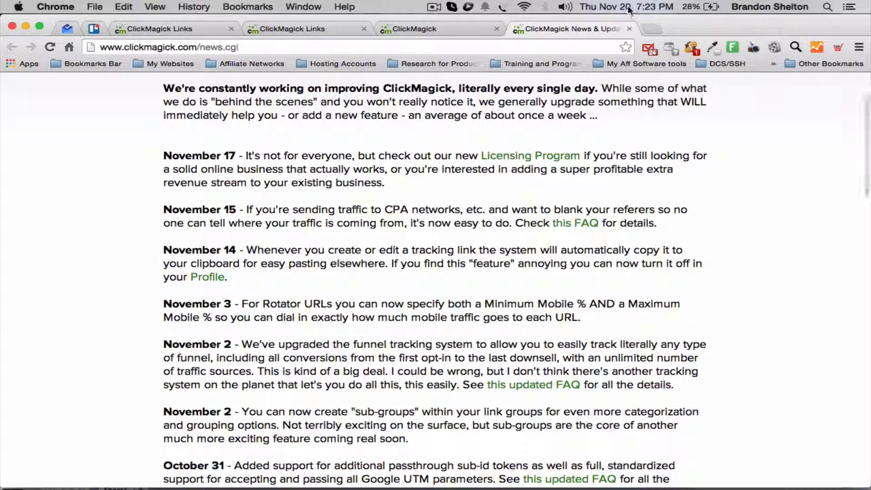
{"action": "scroll", "coordinate": [191, 149], "scroll_direction": "down", "scroll_amount": 1}
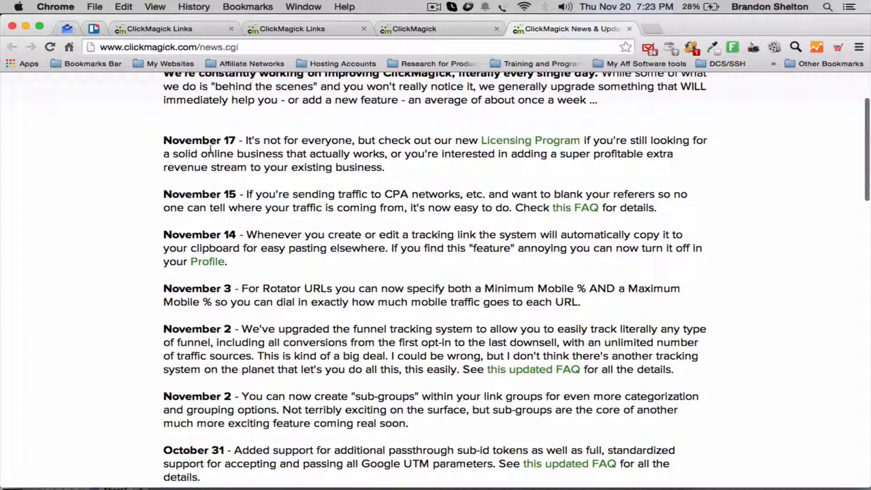
{"action": "scroll", "coordinate": [273, 142], "scroll_direction": "down", "scroll_amount": 2}
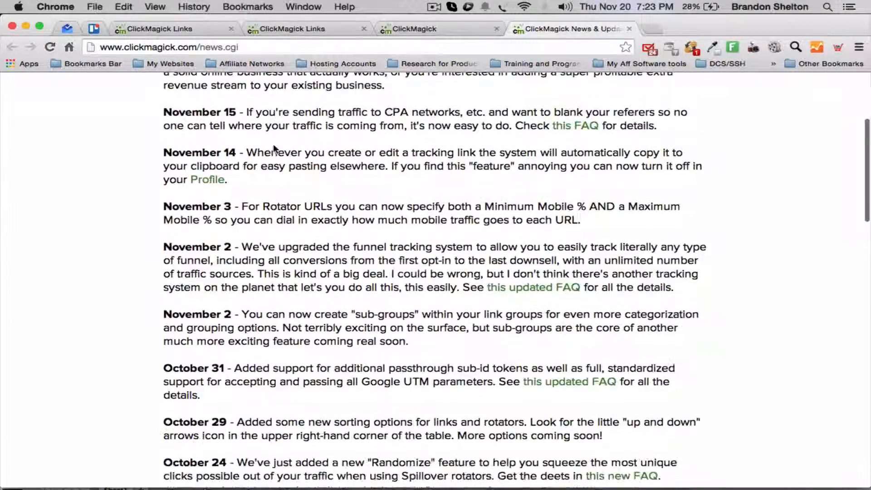
{"action": "scroll", "coordinate": [278, 150], "scroll_direction": "up", "scroll_amount": 2}
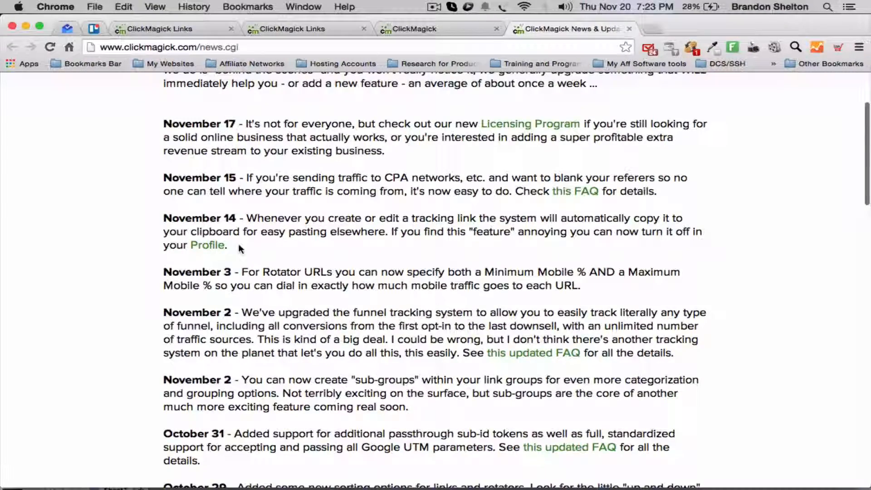
{"action": "scroll", "coordinate": [227, 243], "scroll_direction": "down", "scroll_amount": 2}
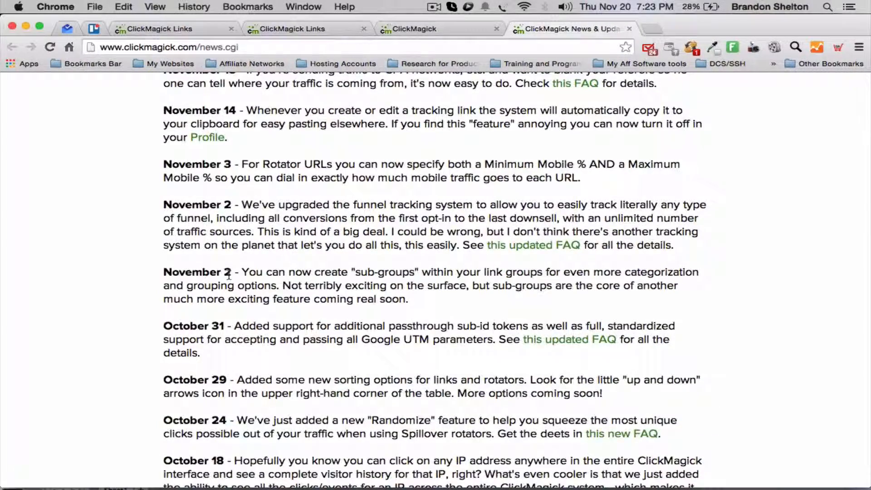
{"action": "scroll", "coordinate": [233, 260], "scroll_direction": "down", "scroll_amount": 3}
{"action": "scroll", "coordinate": [231, 227], "scroll_direction": "down", "scroll_amount": 8}
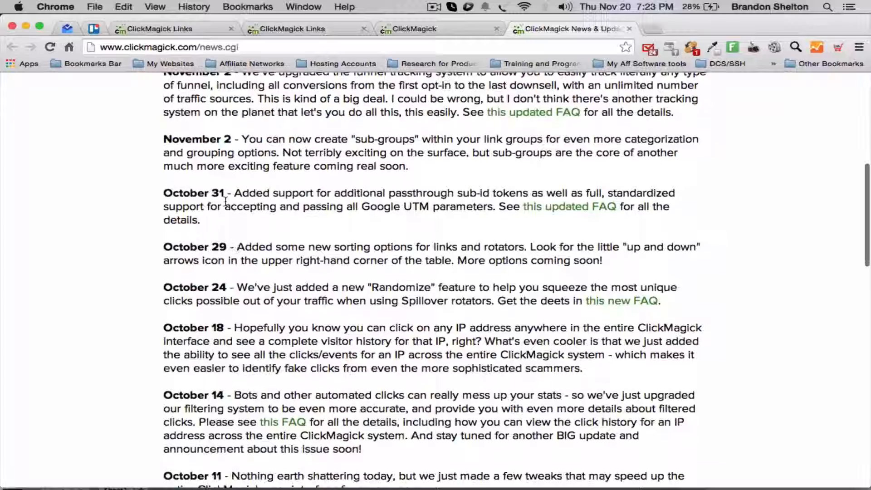
{"action": "scroll", "coordinate": [229, 198], "scroll_direction": "down", "scroll_amount": 20}
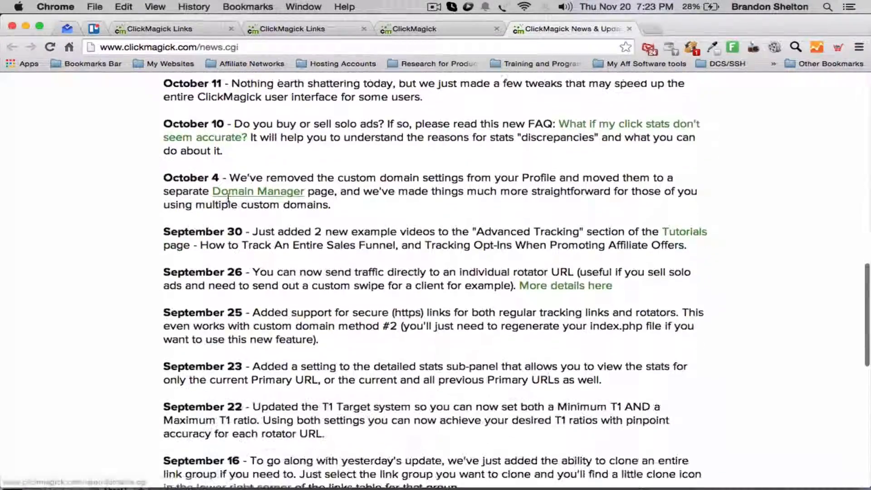
{"action": "scroll", "coordinate": [228, 200], "scroll_direction": "down", "scroll_amount": 5}
{"action": "scroll", "coordinate": [228, 200], "scroll_direction": "up", "scroll_amount": 20}
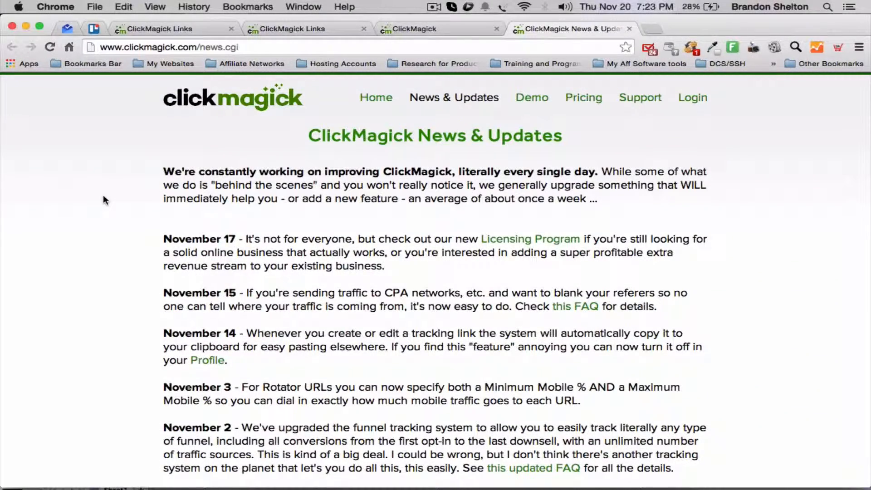
{"action": "scroll", "coordinate": [104, 194], "scroll_direction": "down", "scroll_amount": 5}
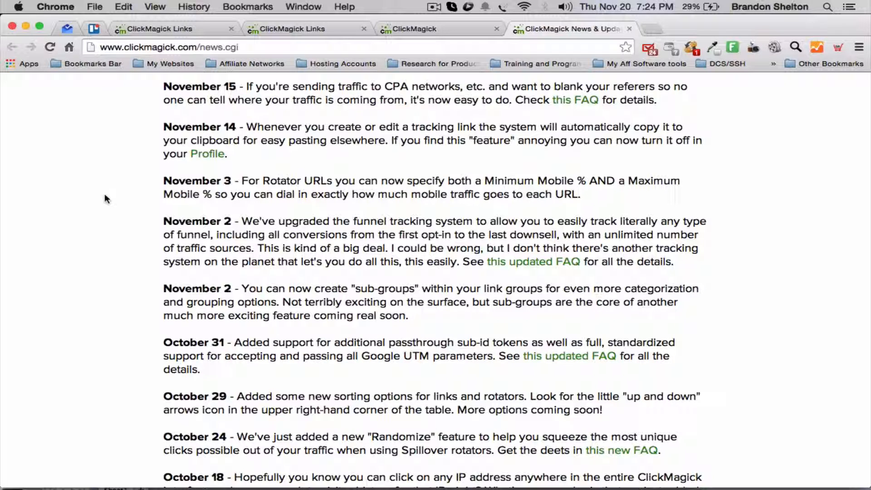
{"action": "scroll", "coordinate": [105, 196], "scroll_direction": "up", "scroll_amount": 5}
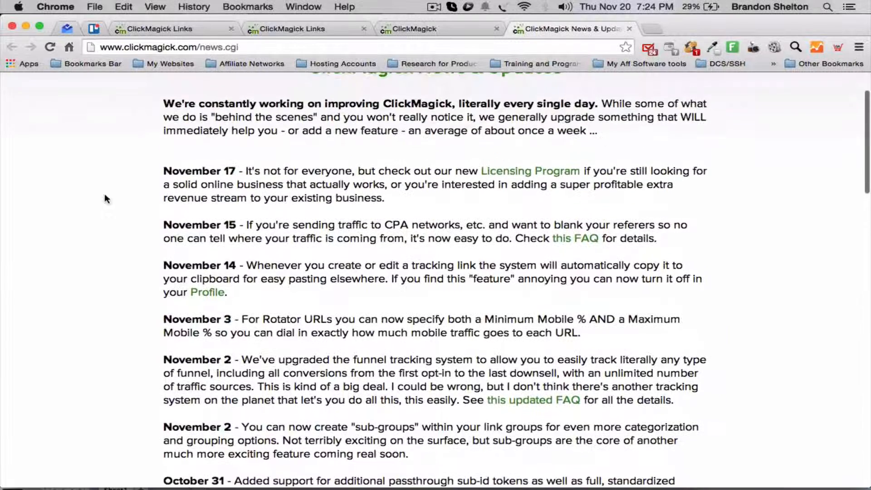